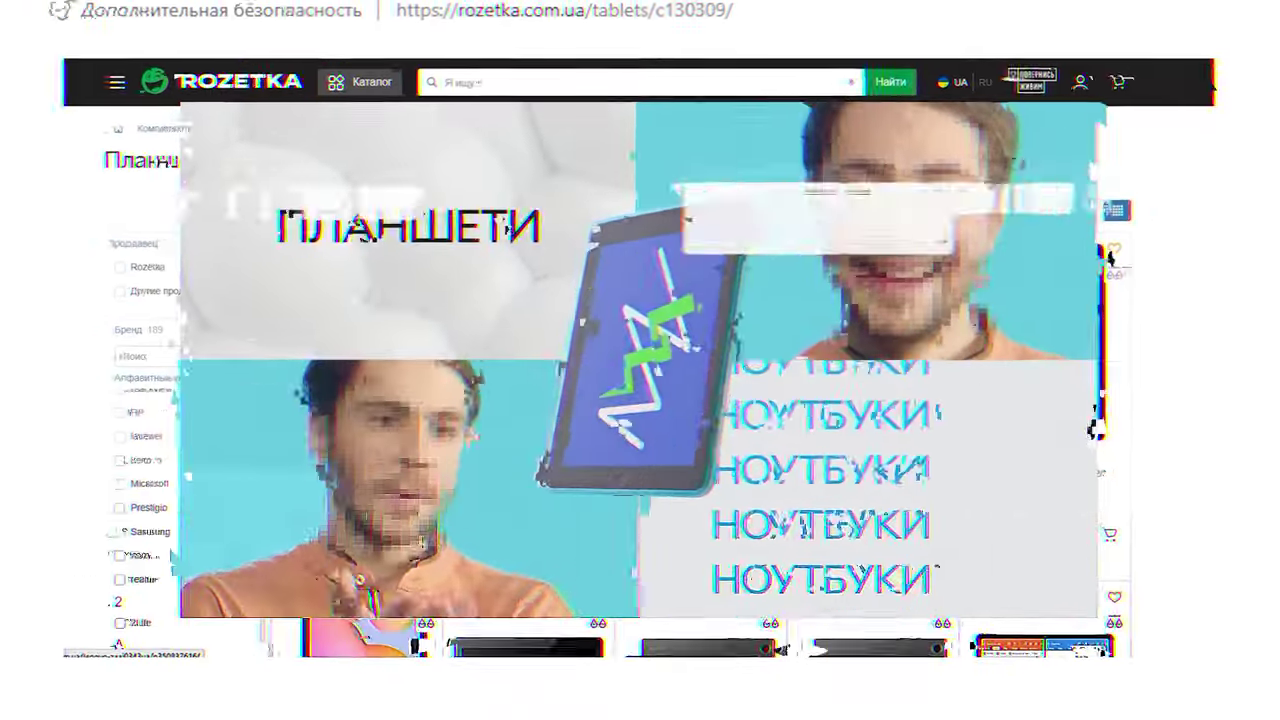
# - Open the Top pages report for rozetka.com.ua and filter it to pages with traffic from 1
pyautogui.scroll(-3, 172, 320)
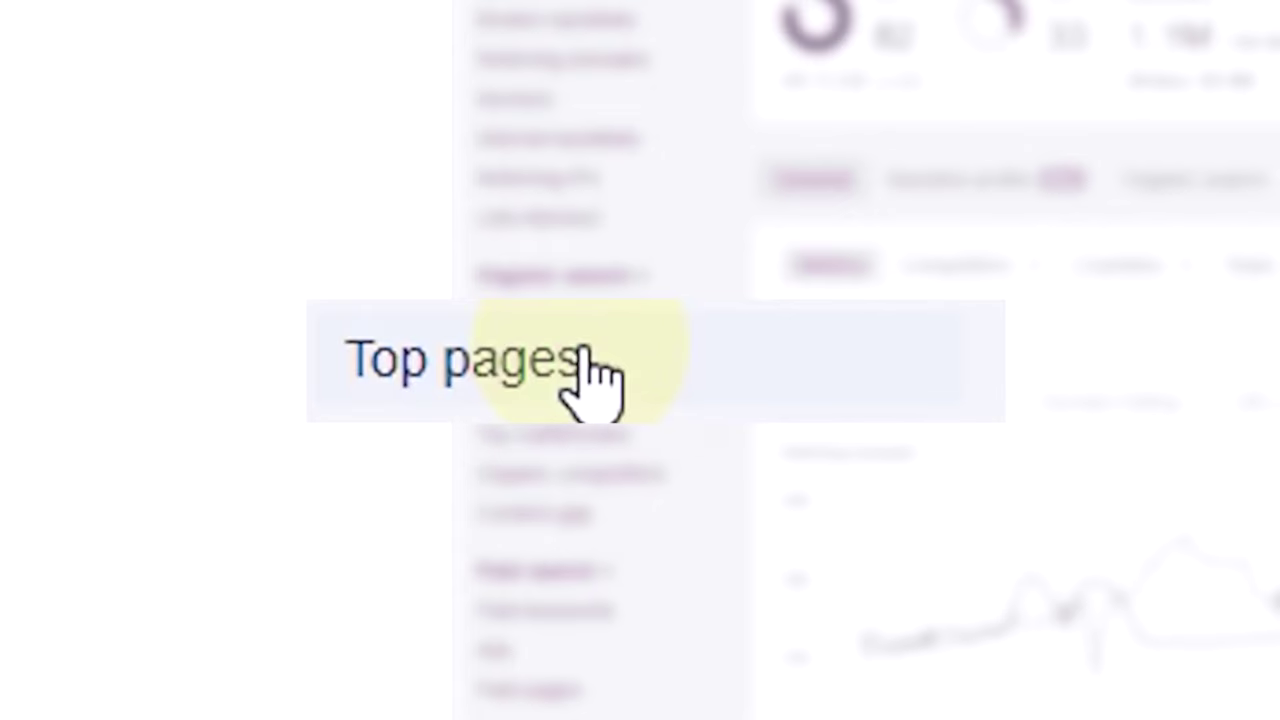
pyautogui.click(590, 375)
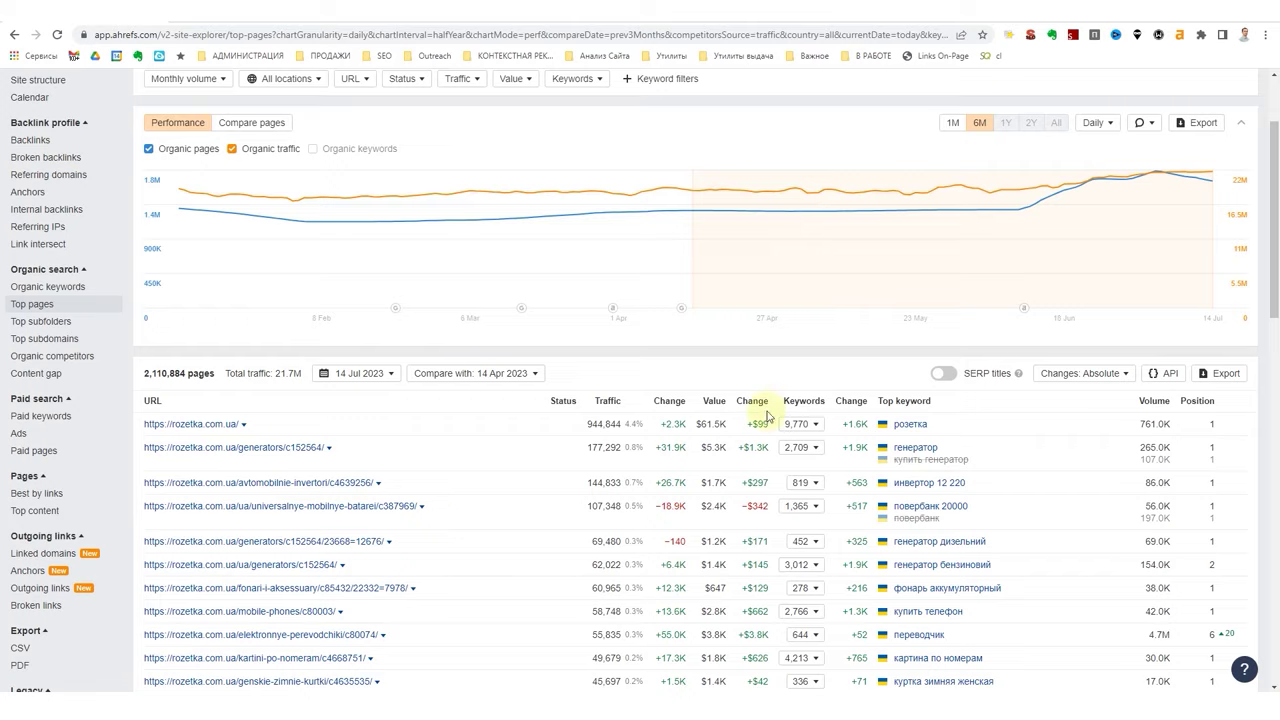
pyautogui.scroll(-15, 768, 416)
pyautogui.scroll(12, 775, 560)
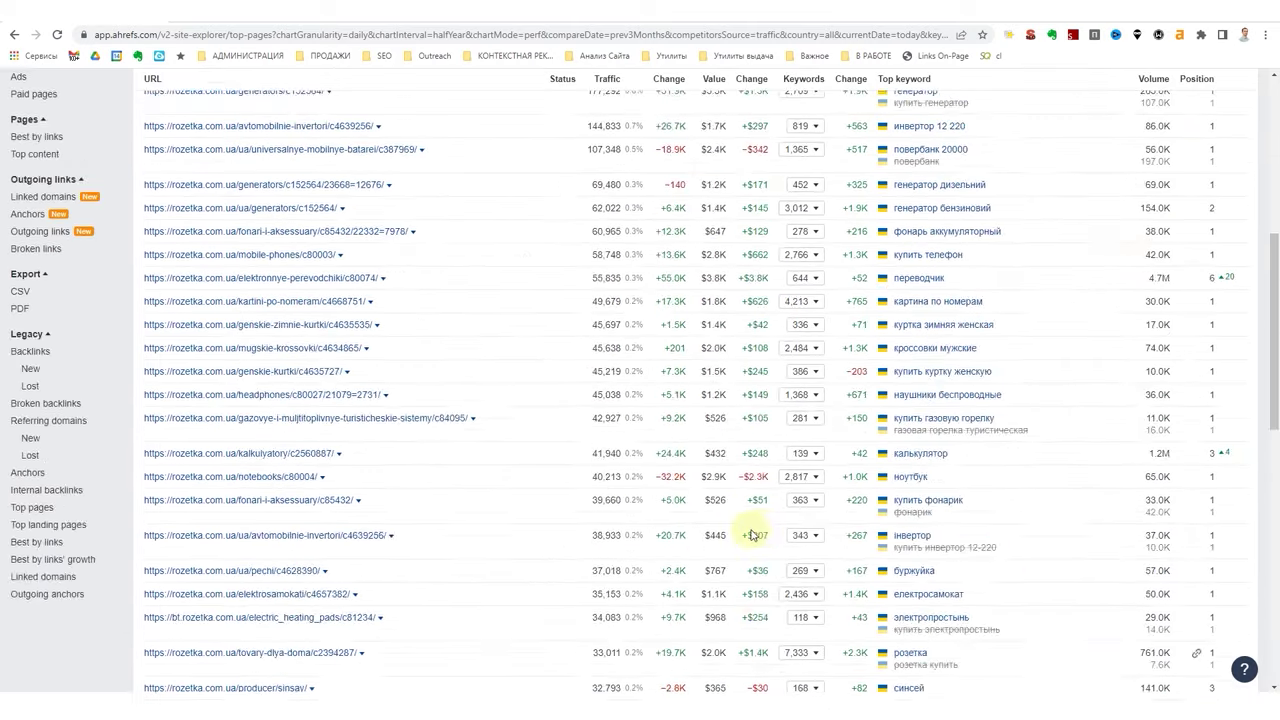
pyautogui.scroll(5, 748, 525)
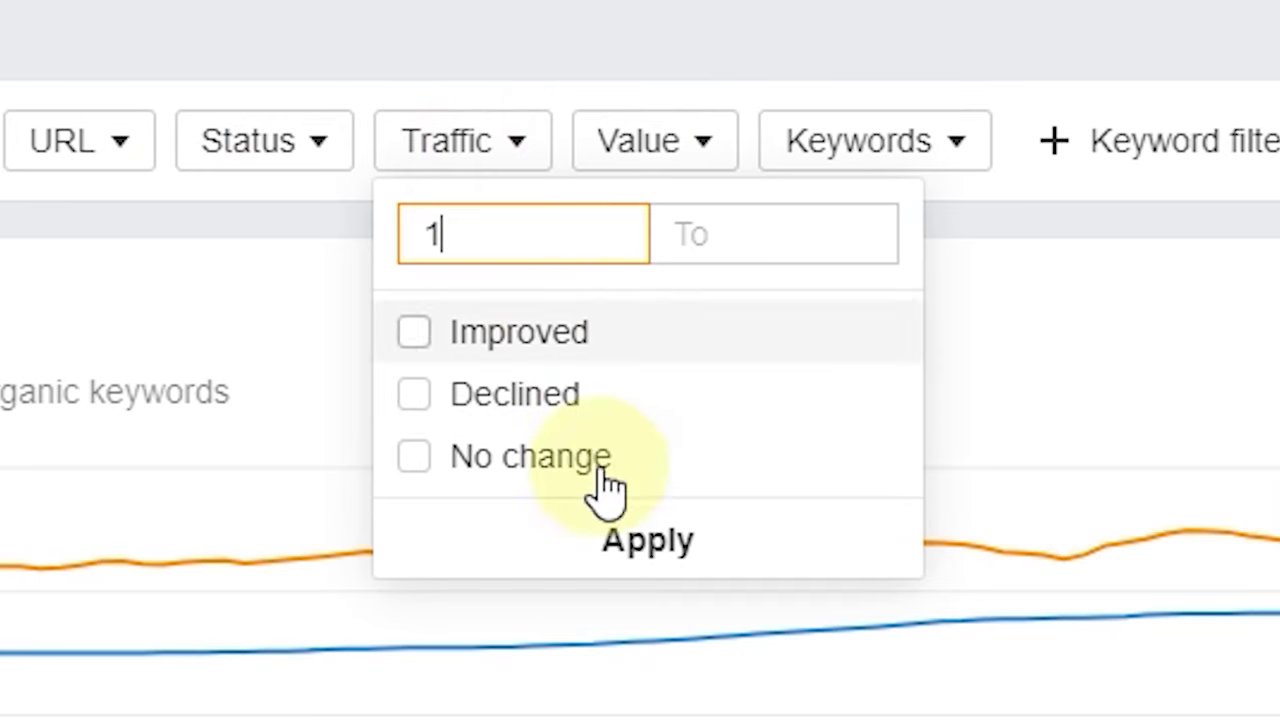
pyautogui.click(600, 560)
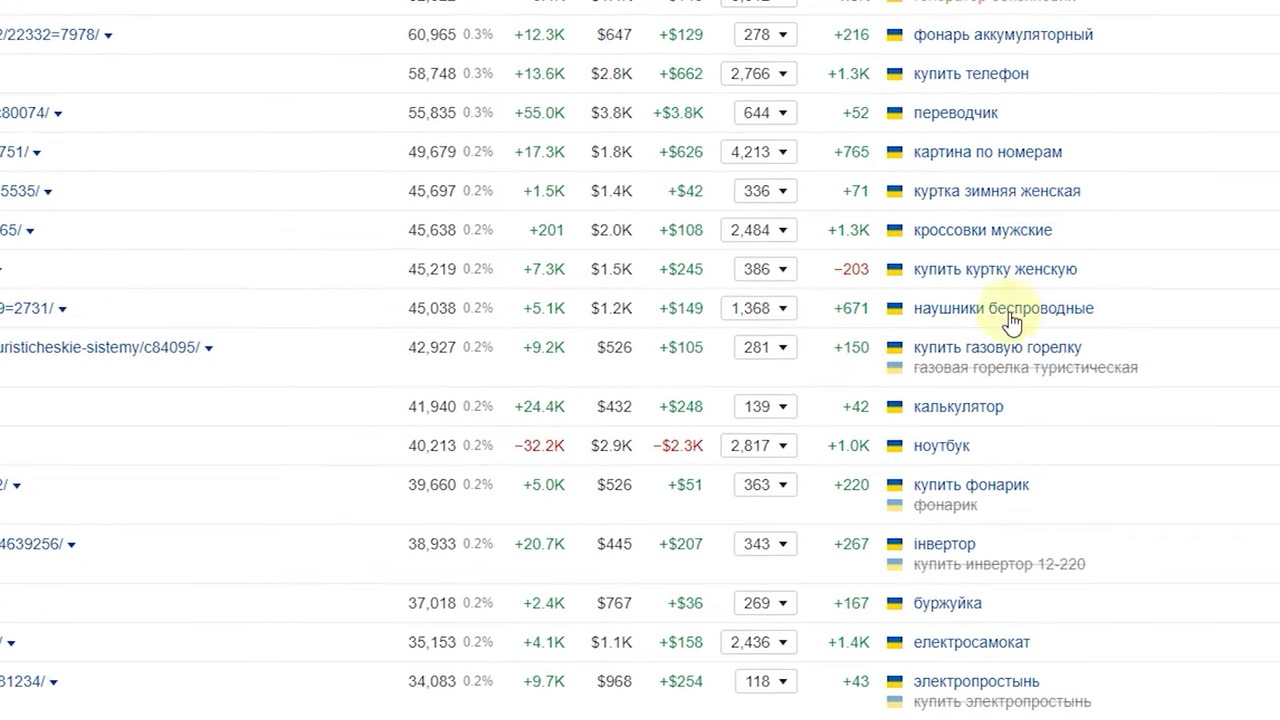
# - Expand the keyword list of the kartini-po-nomeram page and set its location to Ukraine
pyautogui.scroll(-10, 400, 297)
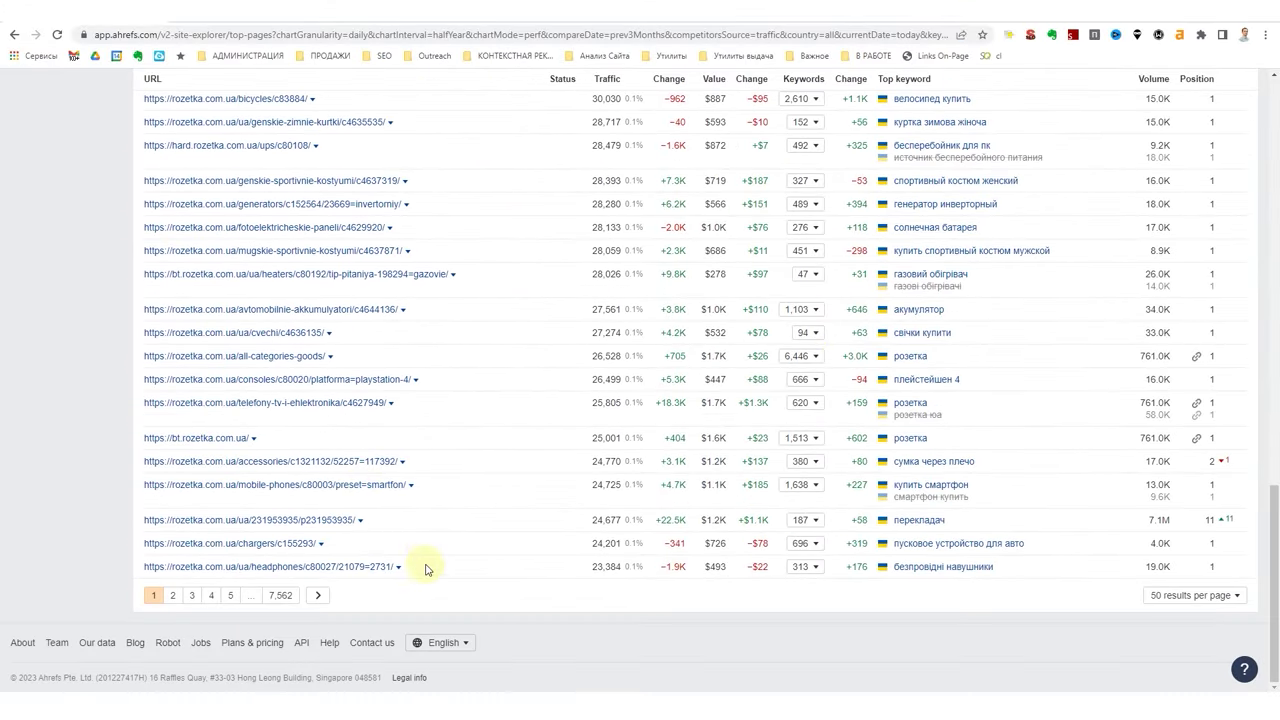
pyautogui.scroll(20, 486, 534)
pyautogui.scroll(-20, 449, 551)
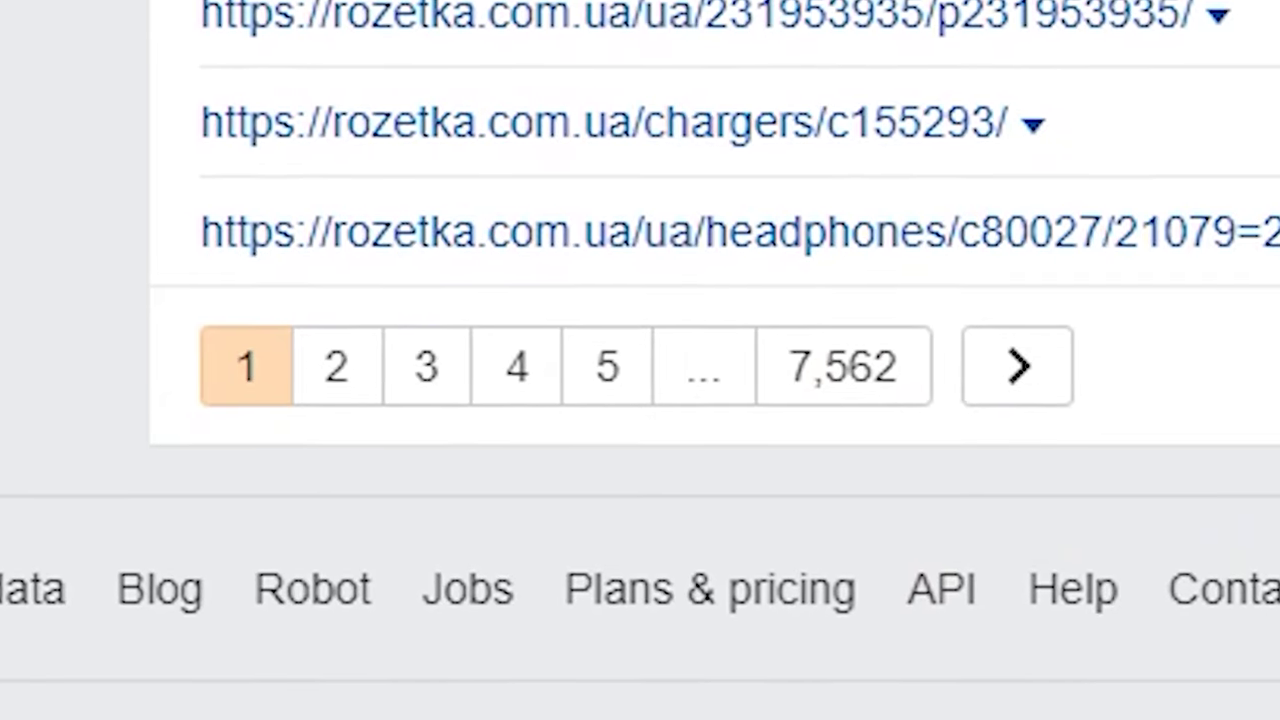
pyautogui.scroll(20, 416, 548)
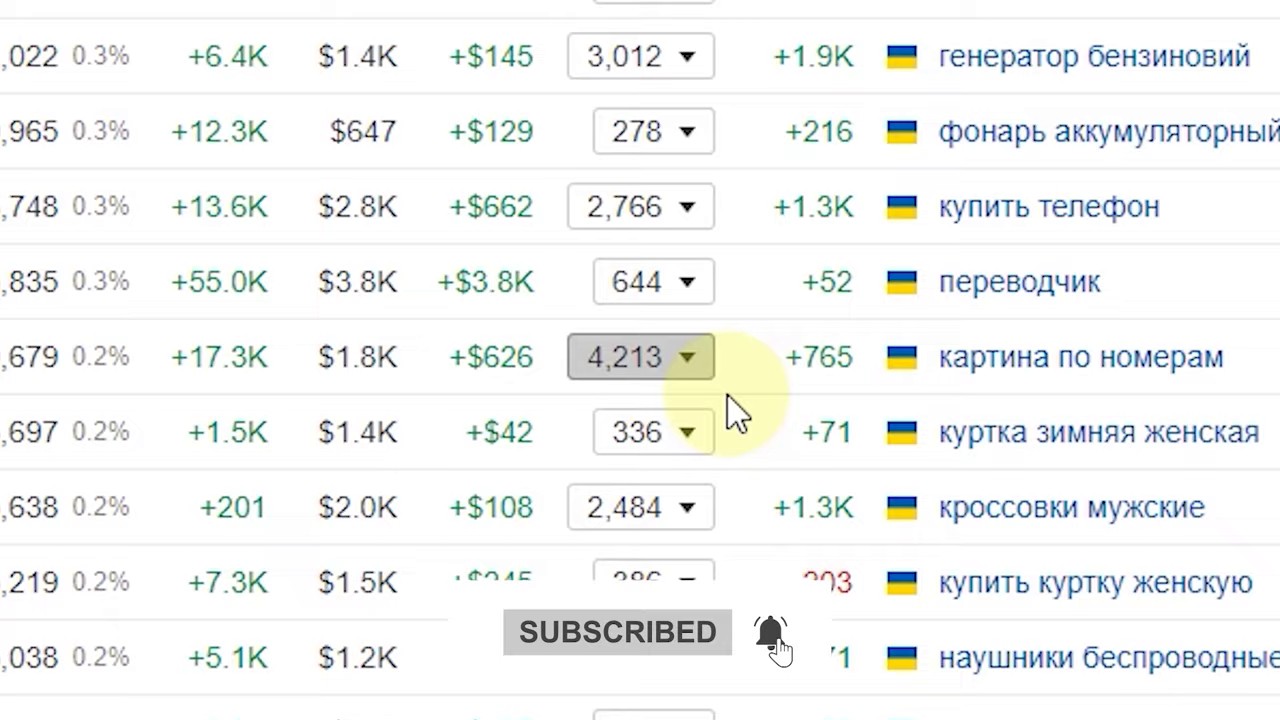
pyautogui.click(706, 366)
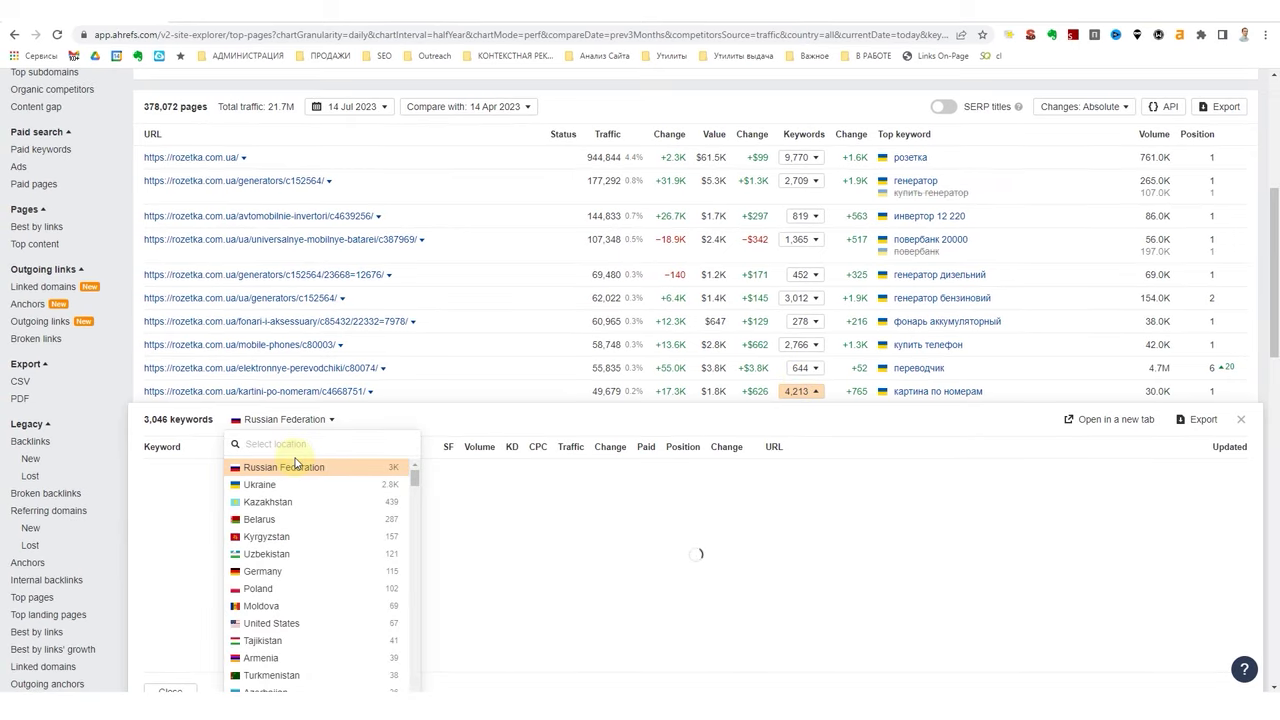
pyautogui.click(321, 487)
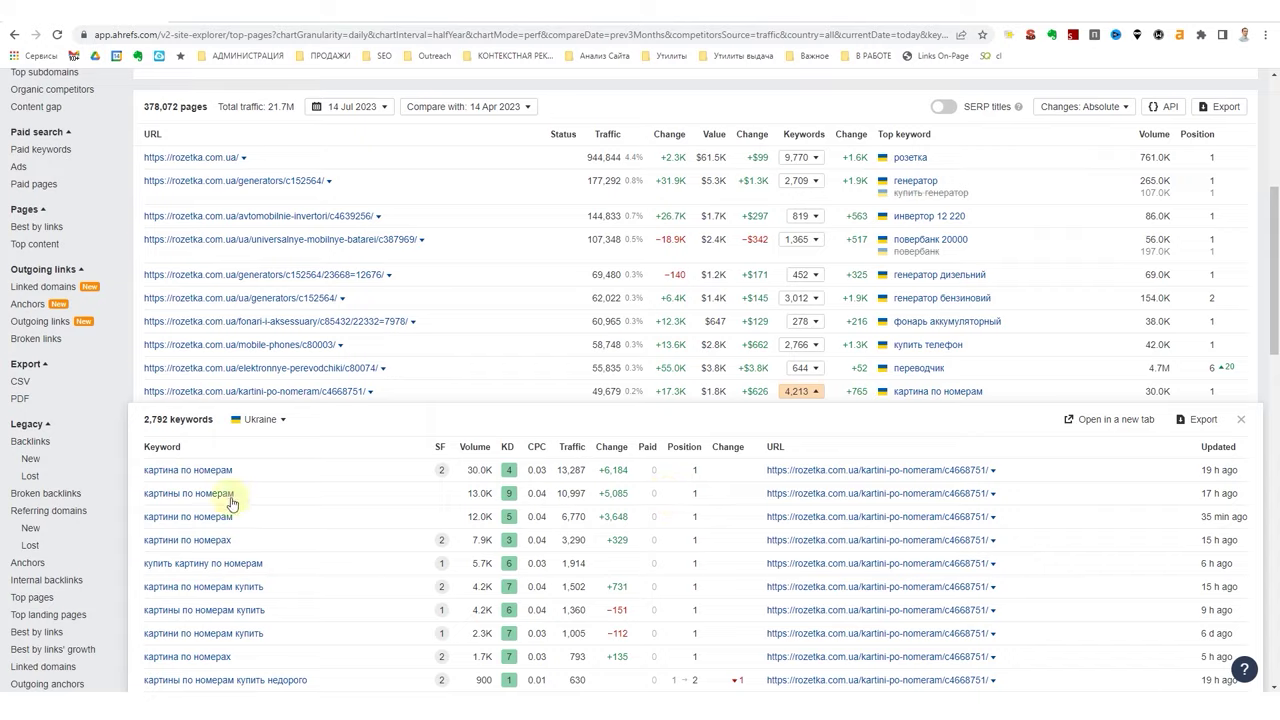
pyautogui.scroll(-2, 232, 503)
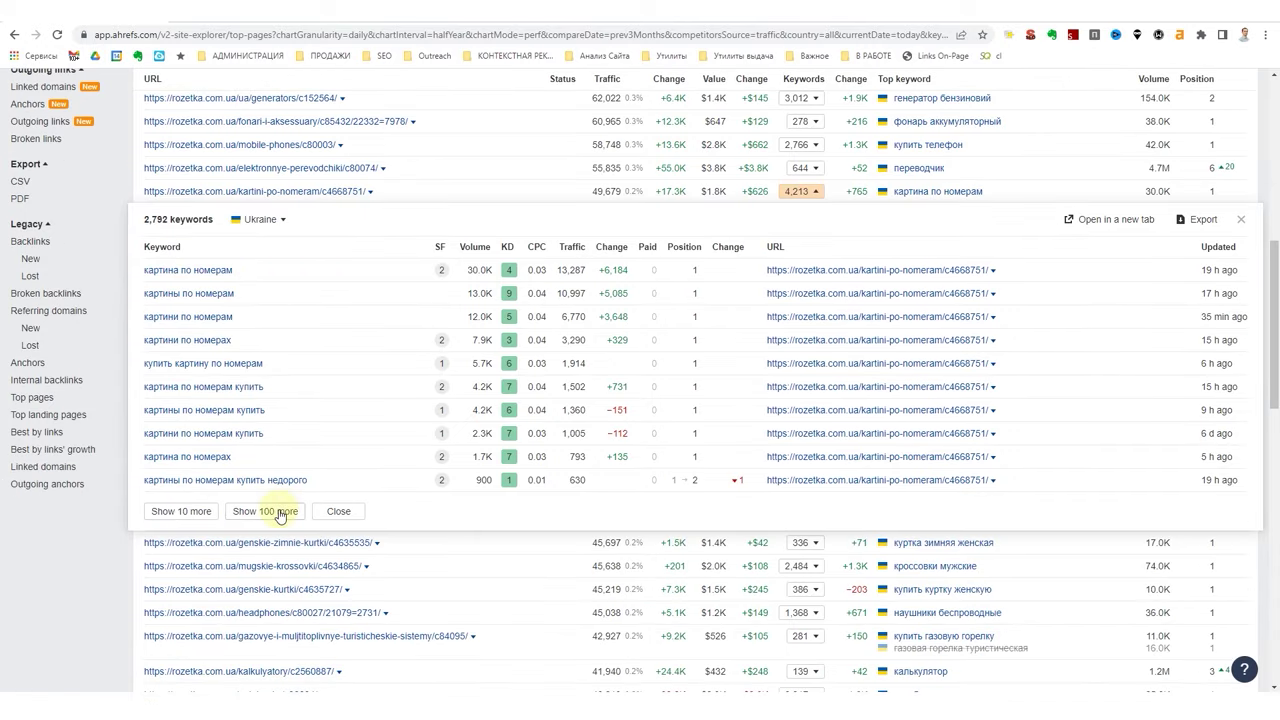
# - Open the page's full organic keywords report in a new tab and filter it to traffic from 1
pyautogui.click(1098, 218)
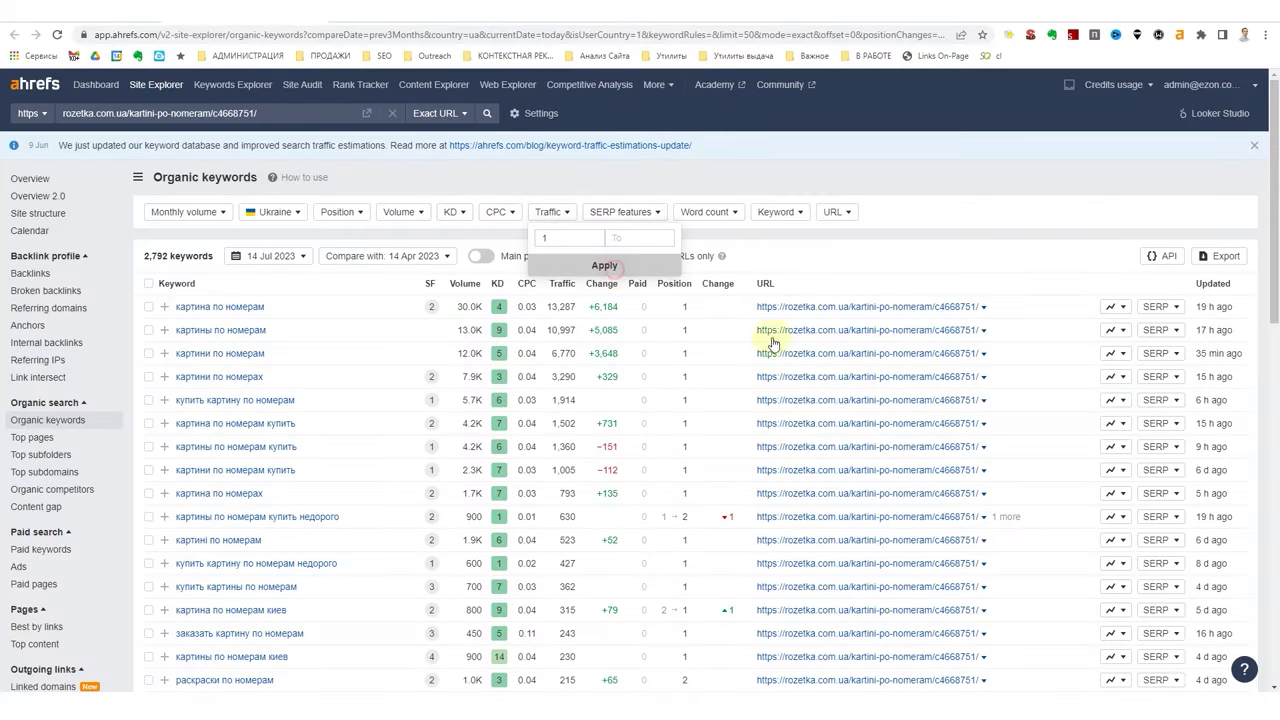
pyautogui.press('Return')
pyautogui.click(200, 248)
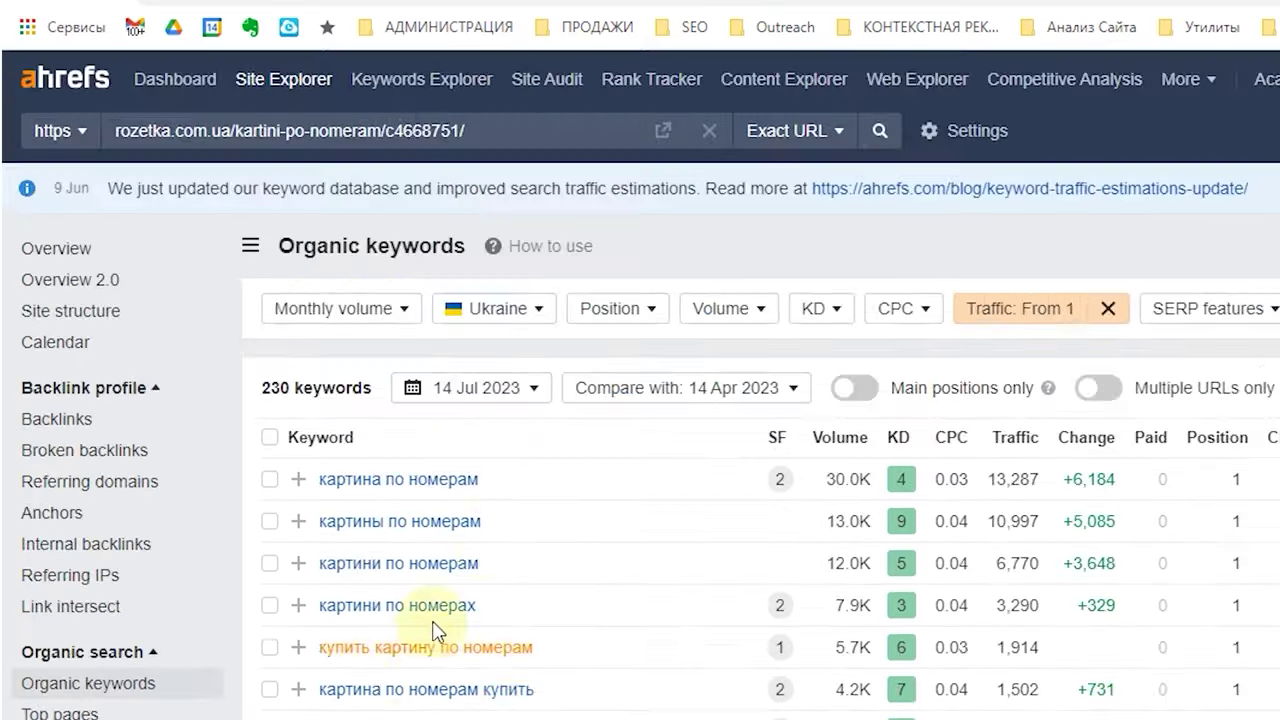
# - Examine the filtered organic keywords of the kartini-po-nomeram page, including the low-traffic phrases
pyautogui.scroll(-10, 245, 378)
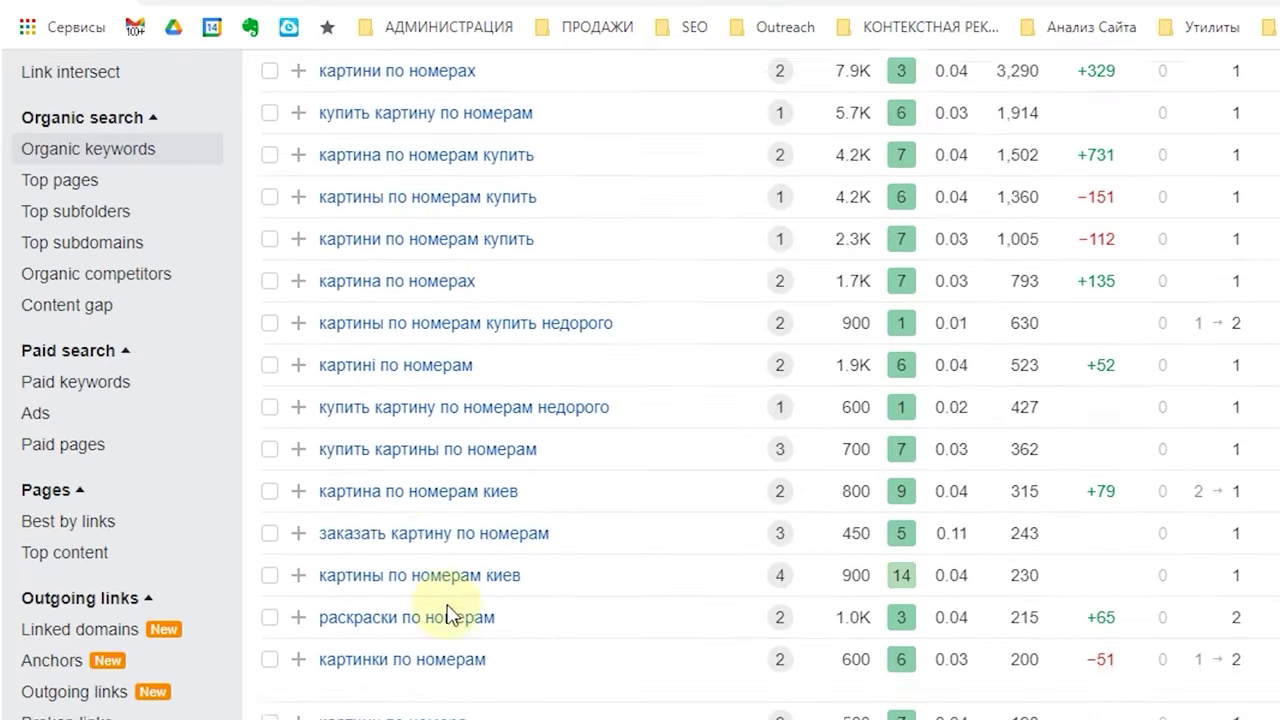
pyautogui.scroll(-3, 495, 662)
pyautogui.scroll(15, 520, 630)
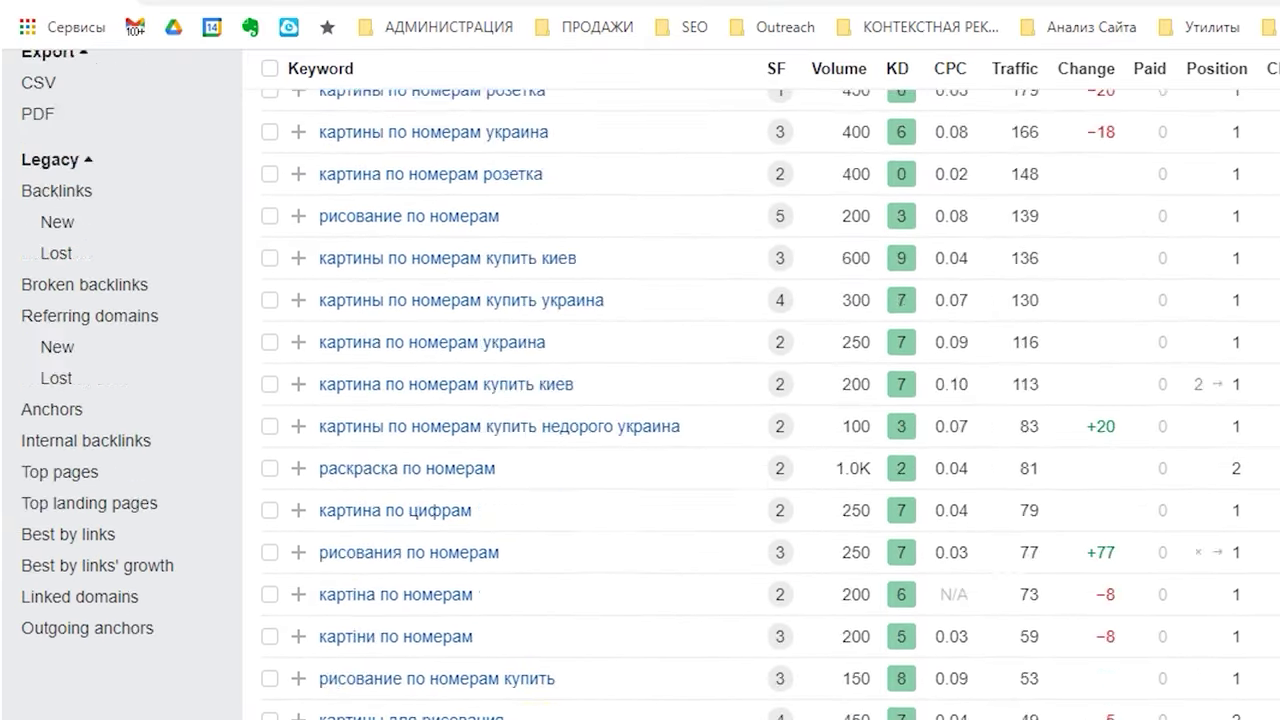
pyautogui.scroll(-15, 560, 592)
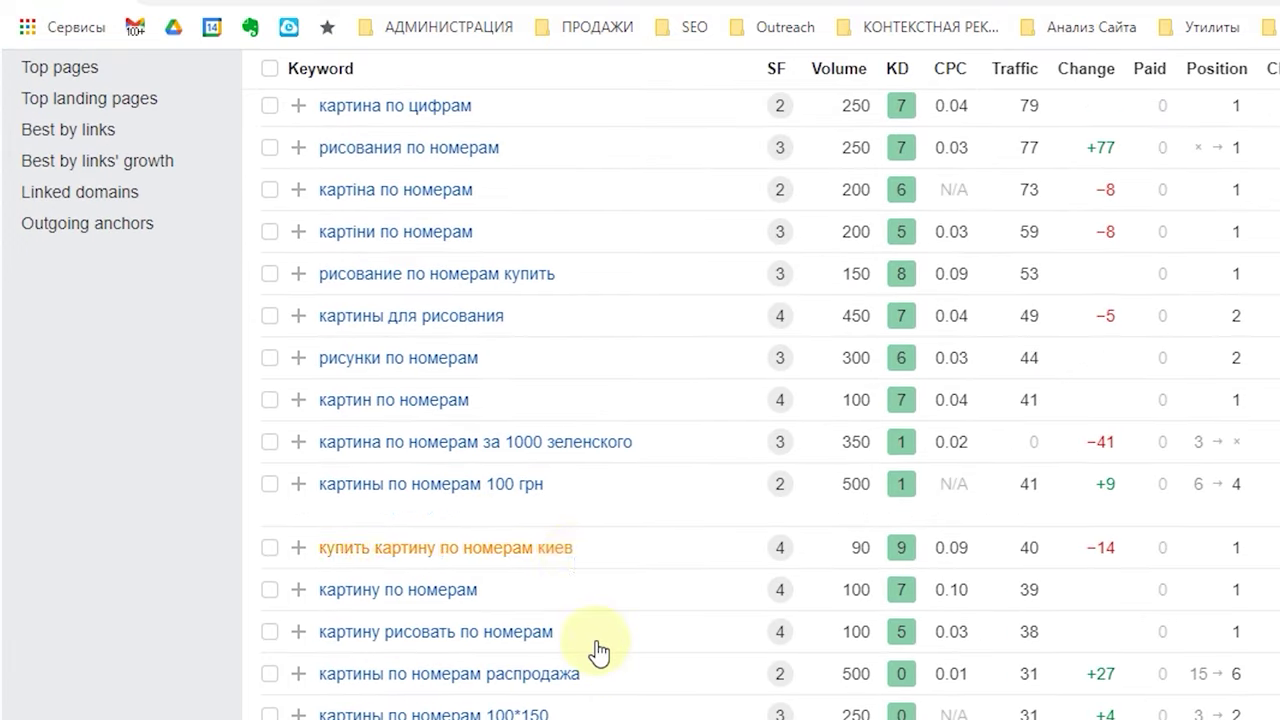
pyautogui.scroll(5, 590, 630)
pyautogui.scroll(5, 578, 705)
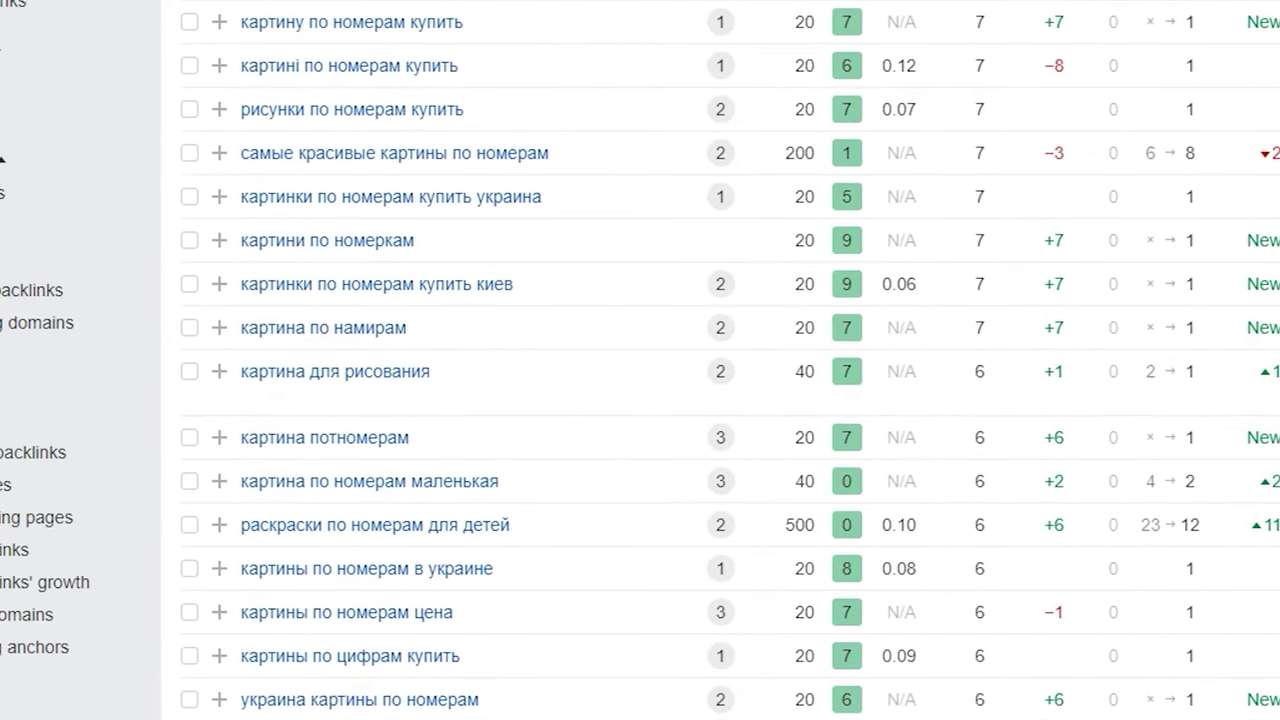
pyautogui.scroll(-2, 457, 585)
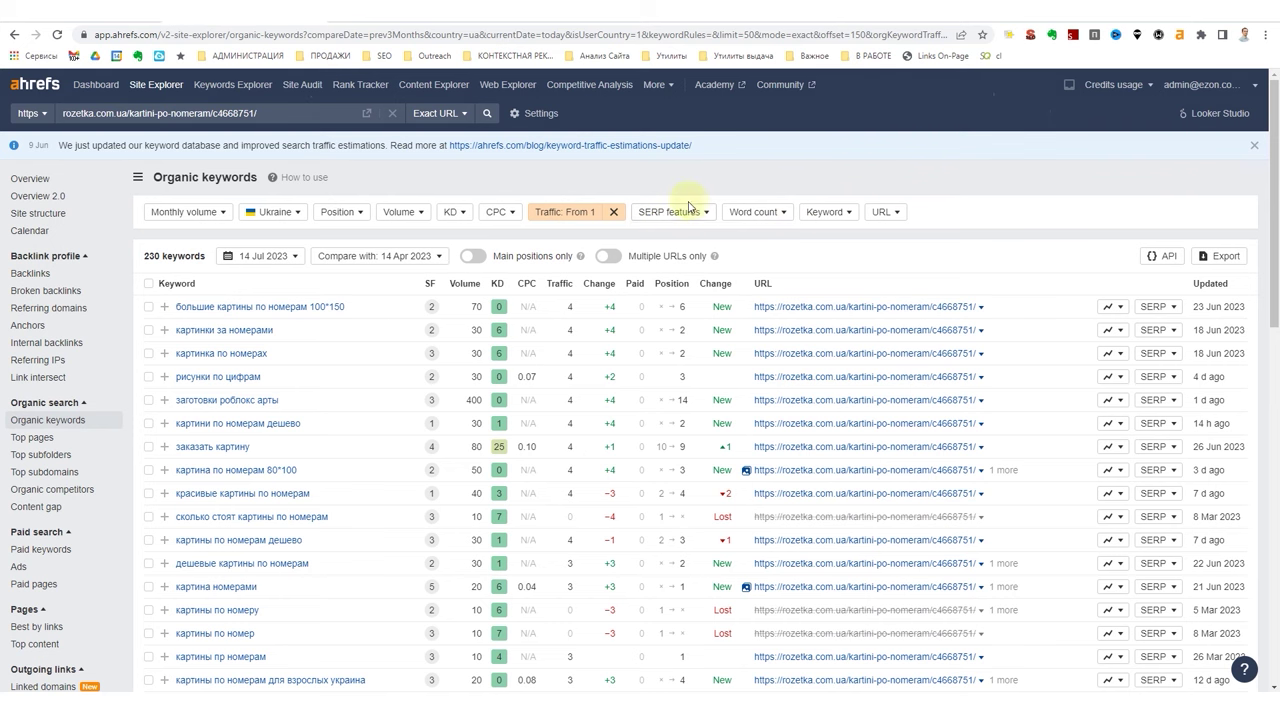
# - Filter the organic keywords to those with Featured snippet and People also ask on the SERP
pyautogui.click(688, 210)
pyautogui.click(642, 326)
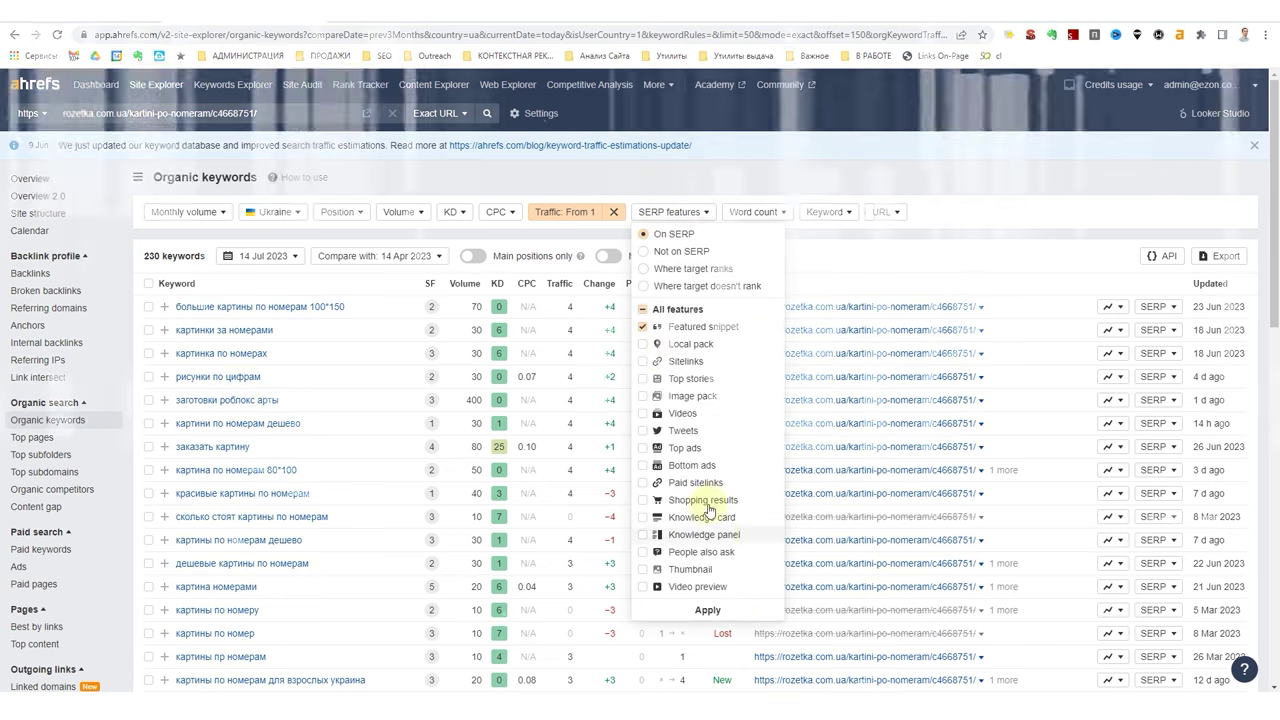
pyautogui.click(707, 609)
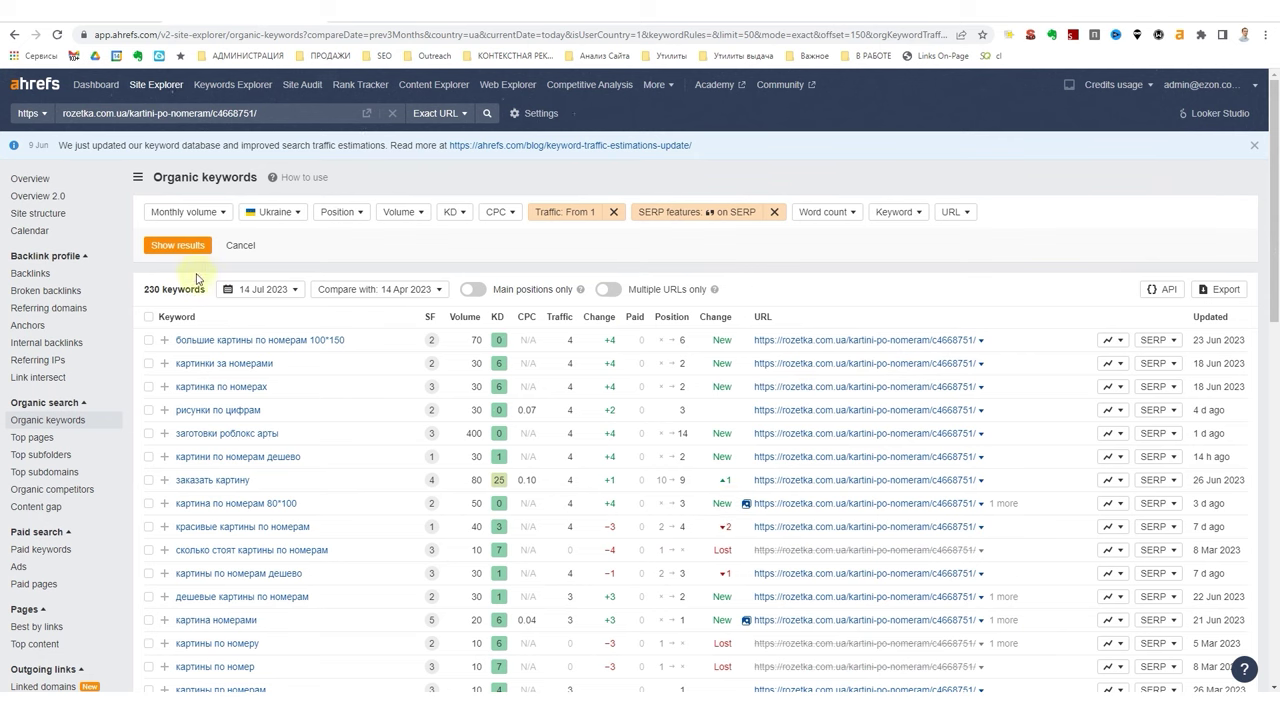
pyautogui.click(688, 211)
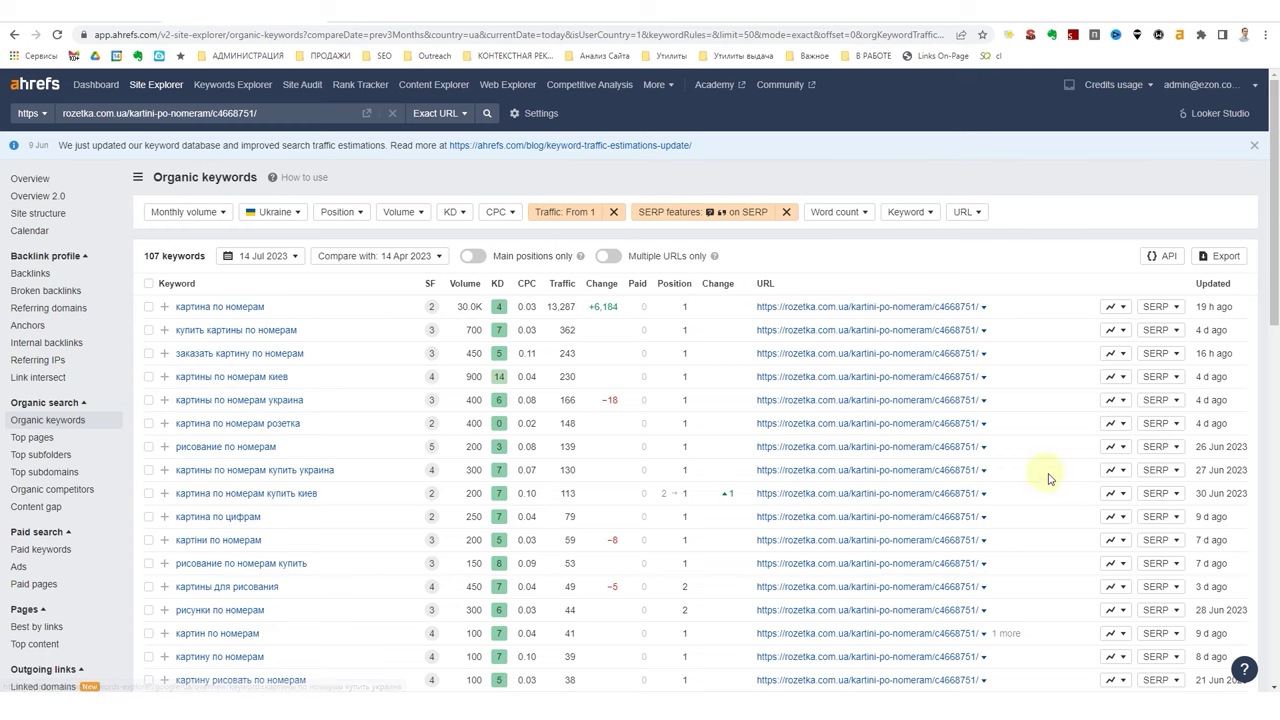
# - Open the SERP overview for "картины по номерам купить украина" and highlight its People also ask questions
pyautogui.click(1158, 470)
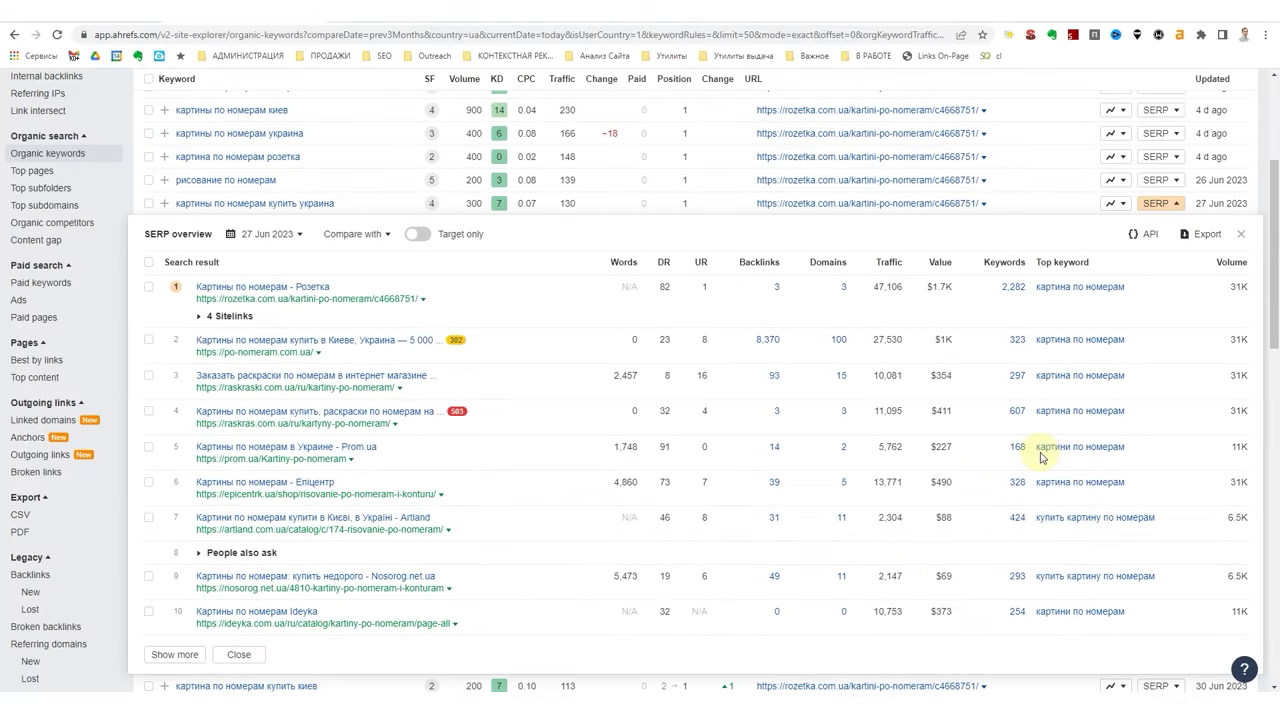
pyautogui.click(238, 553)
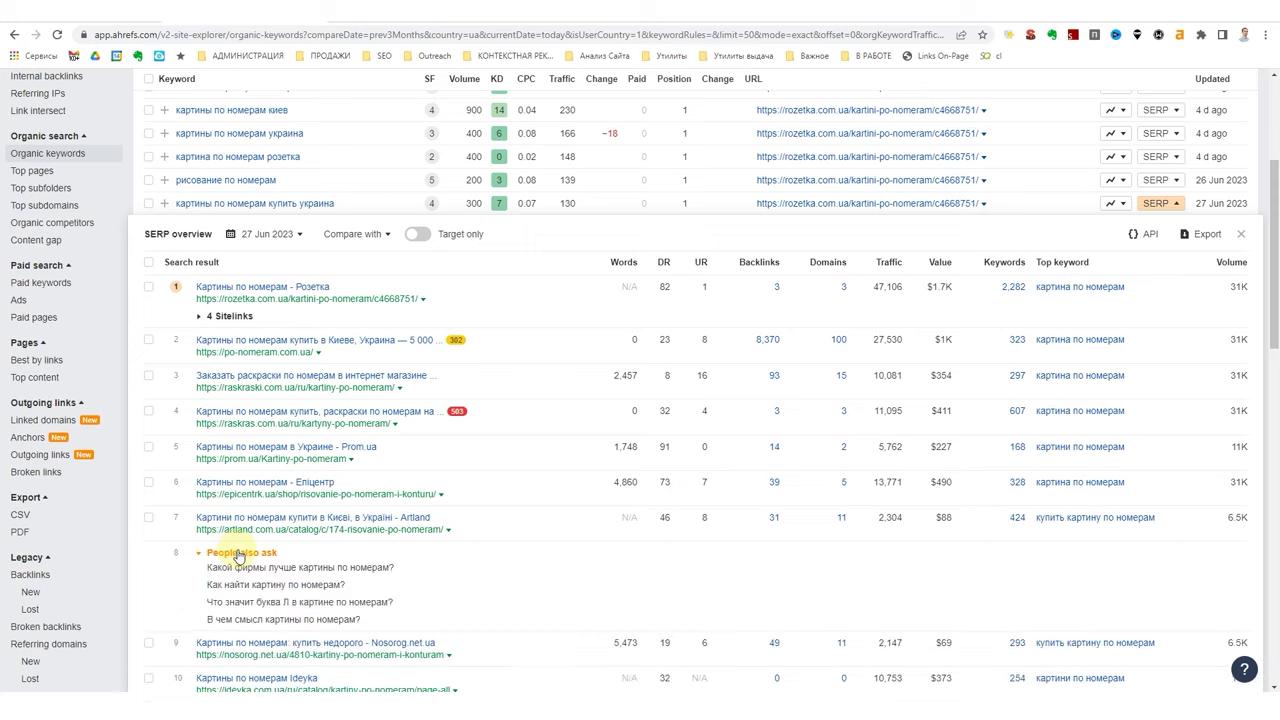
pyautogui.tripleClick(380, 582)
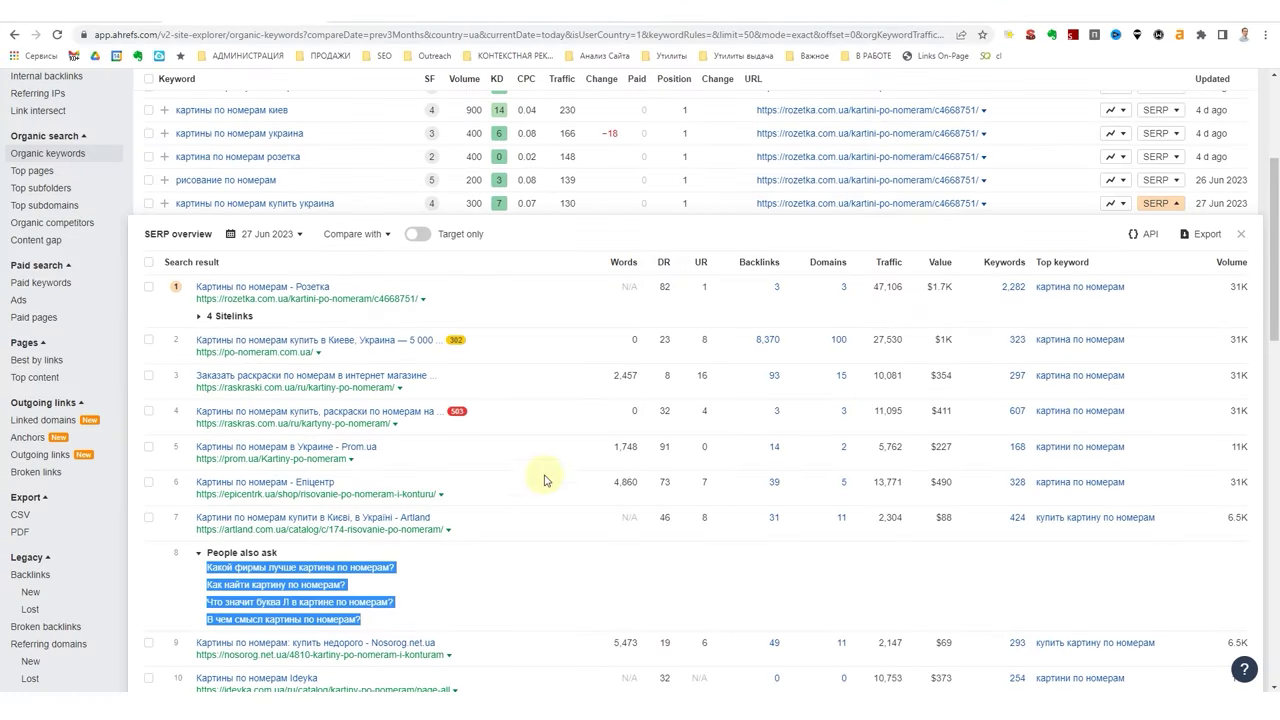
# - Open the SERP overview for "рисование по номерам купить" and highlight its People also ask questions
pyautogui.scroll(-3, 544, 480)
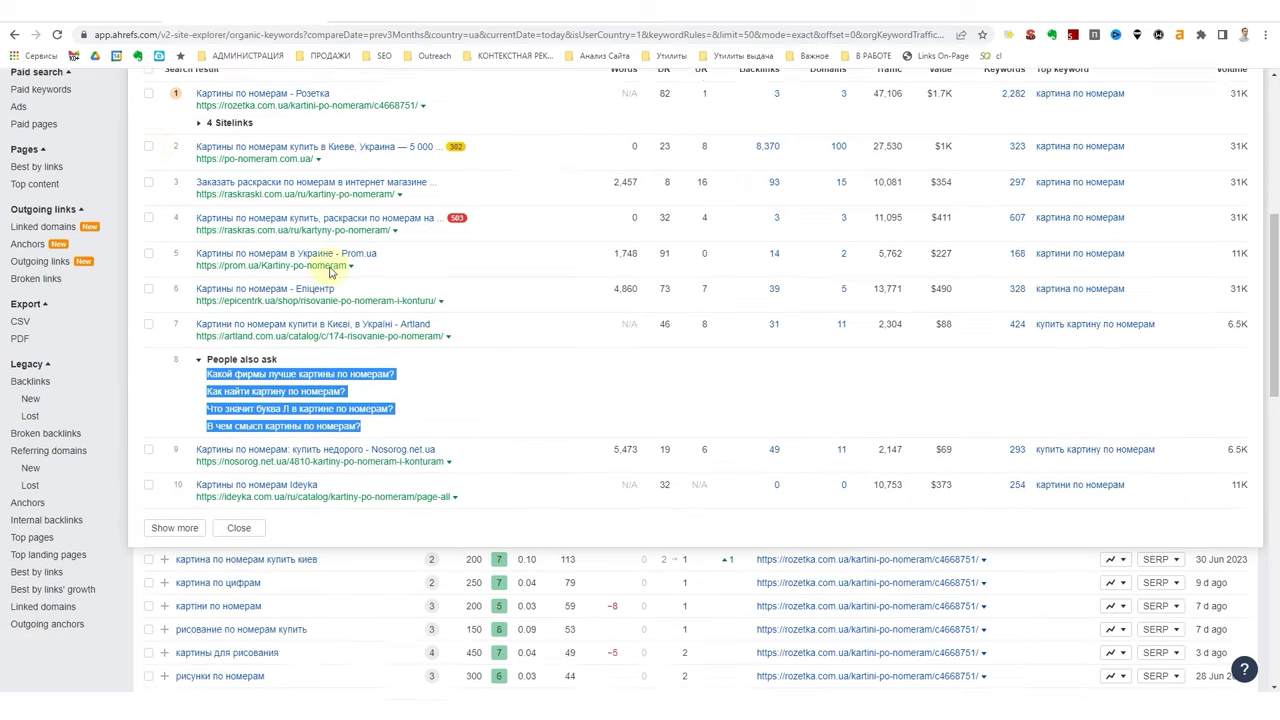
pyautogui.scroll(1, 153, 210)
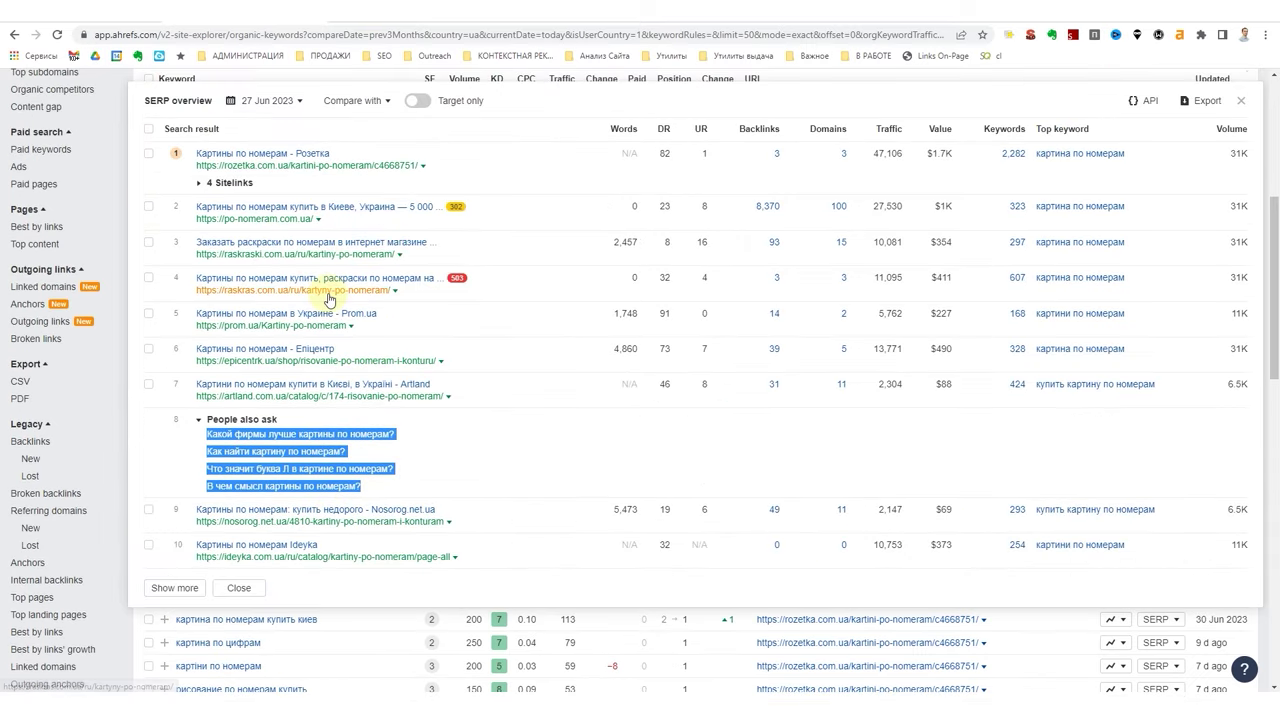
pyautogui.scroll(4, 316, 447)
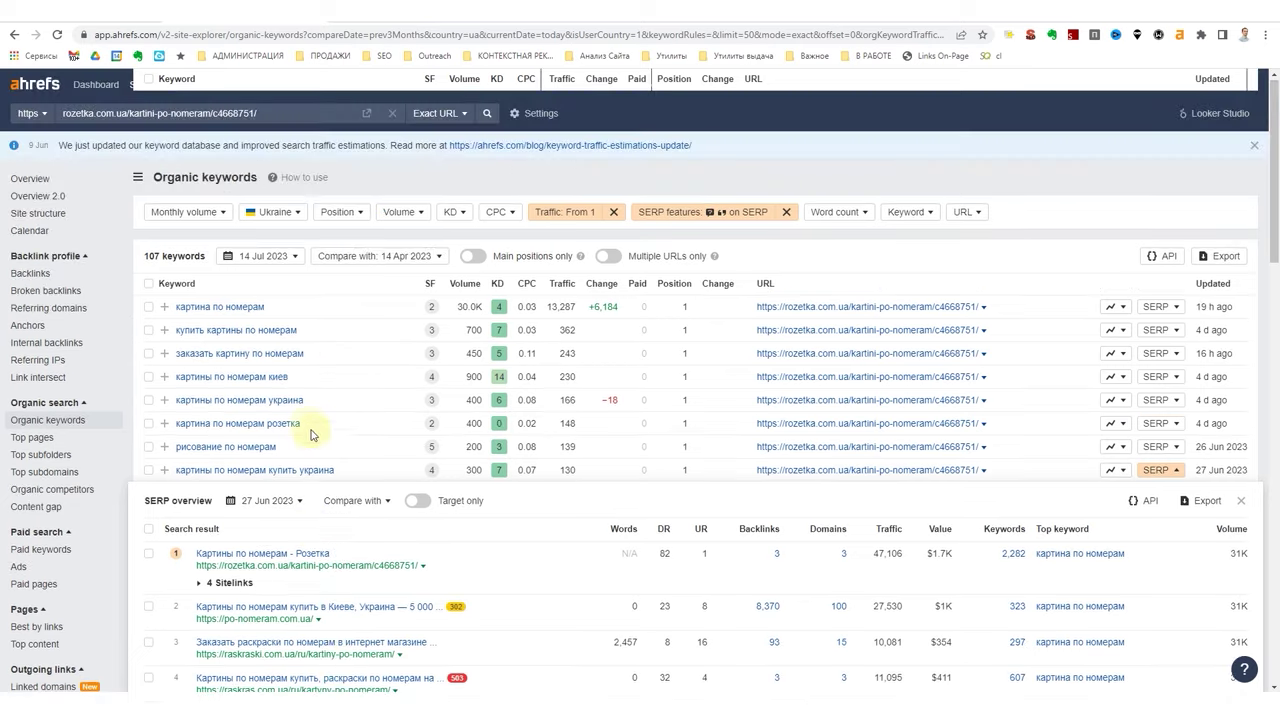
pyautogui.scroll(-8, 1158, 165)
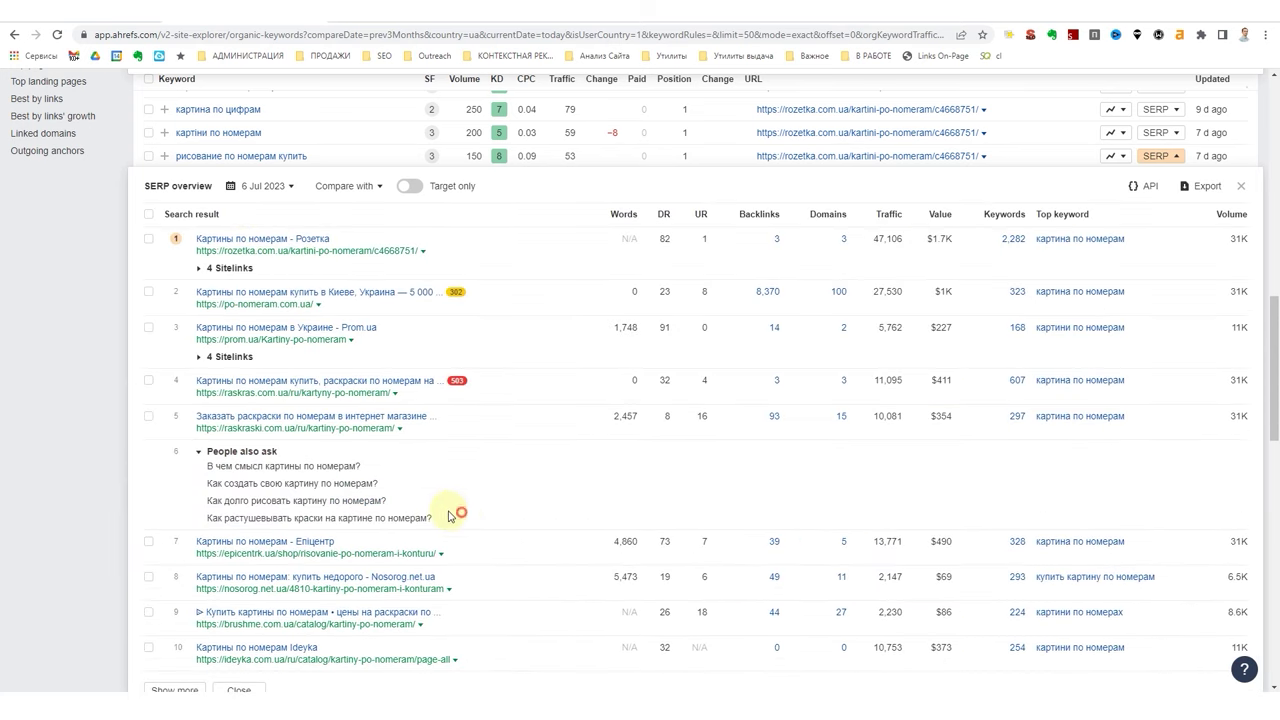
pyautogui.moveTo(462, 517); pyautogui.dragTo(207, 466)
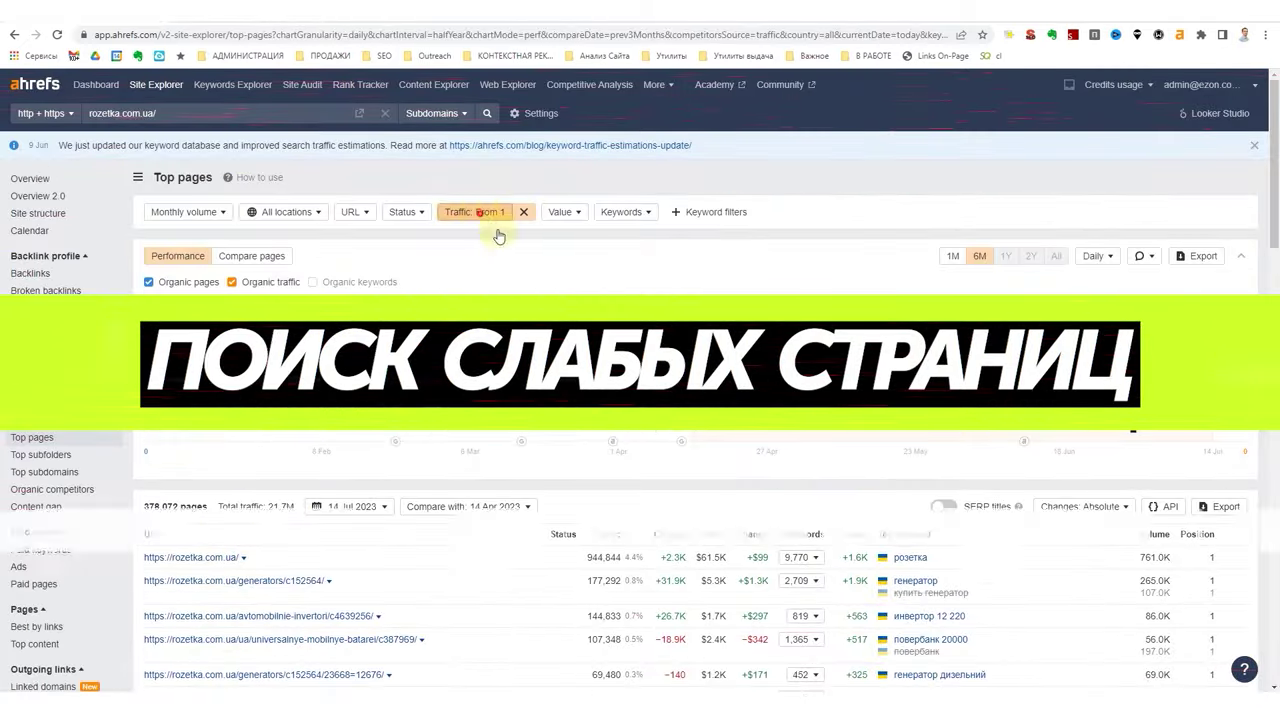
# - Return to the Top pages report for rozetka.com.ua and change its traffic filter to 0–0
pyautogui.click(478, 220)
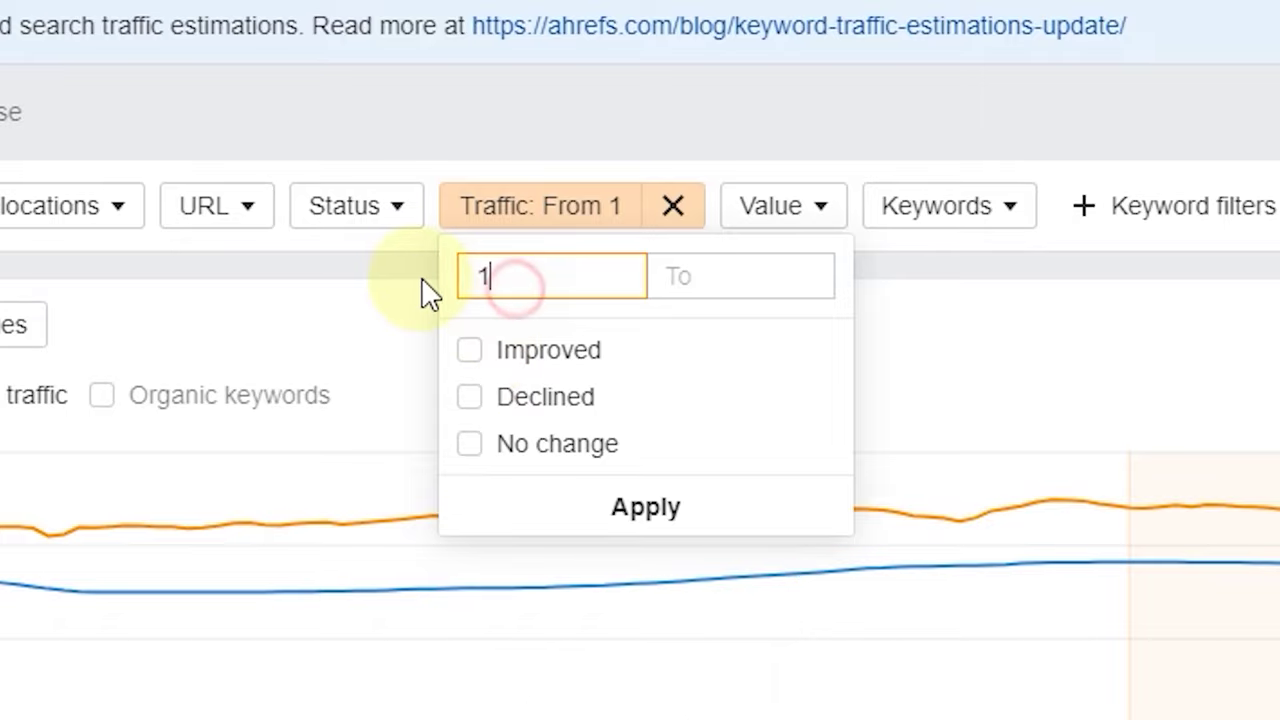
pyautogui.click(584, 289)
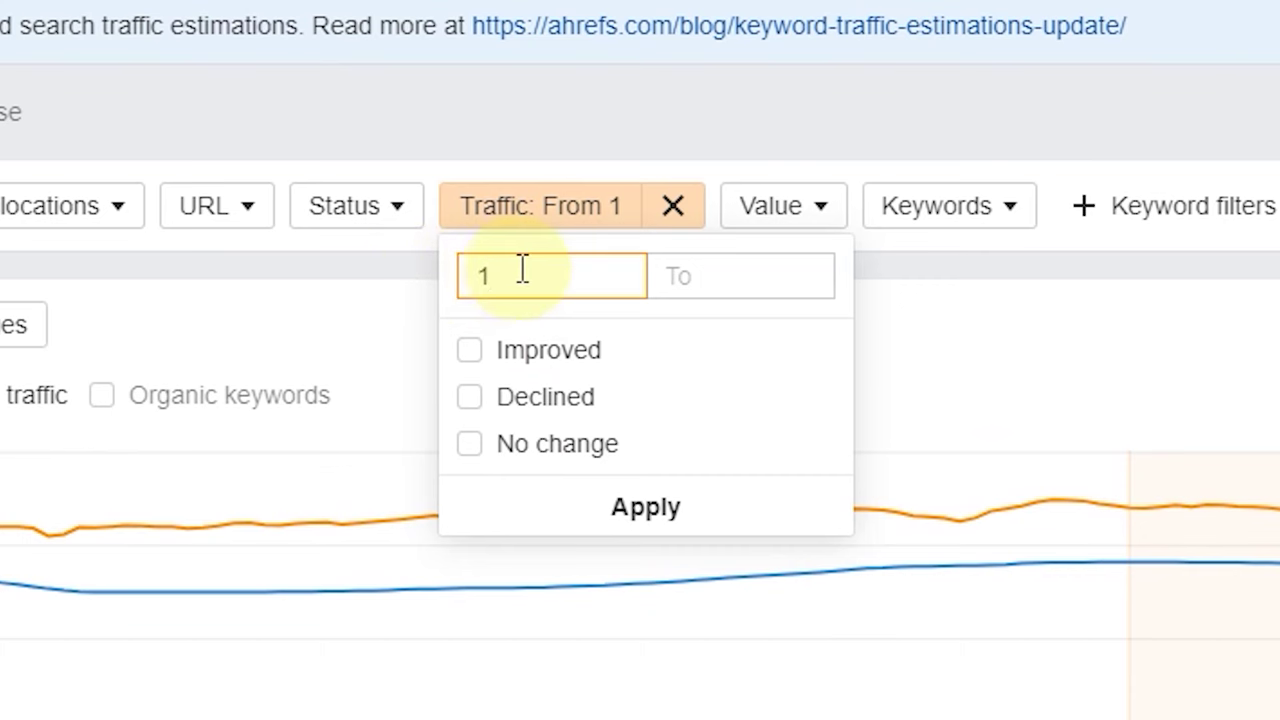
pyautogui.write('0')
pyautogui.click(683, 275)
pyautogui.write('0')
pyautogui.click(646, 500)
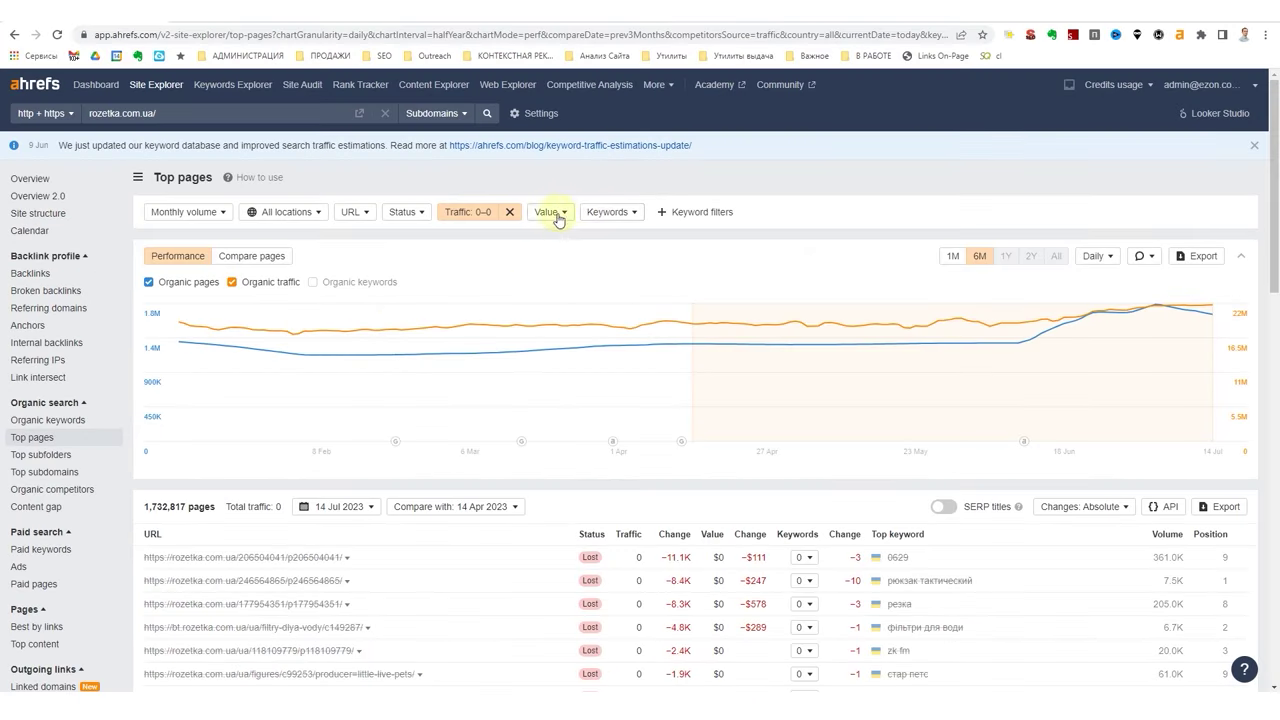
# - Add a keyword volume filter from 50 to the Top pages report
pyautogui.click(558, 219)
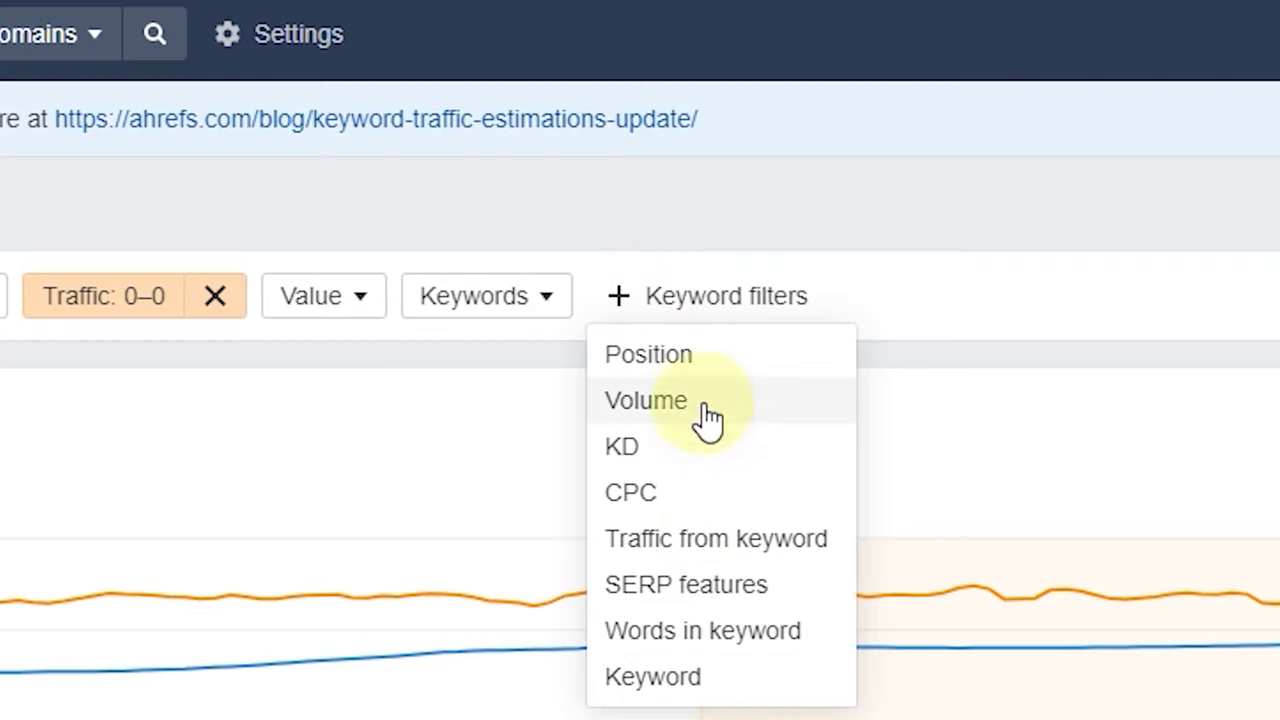
pyautogui.click(700, 405)
pyautogui.click(653, 369)
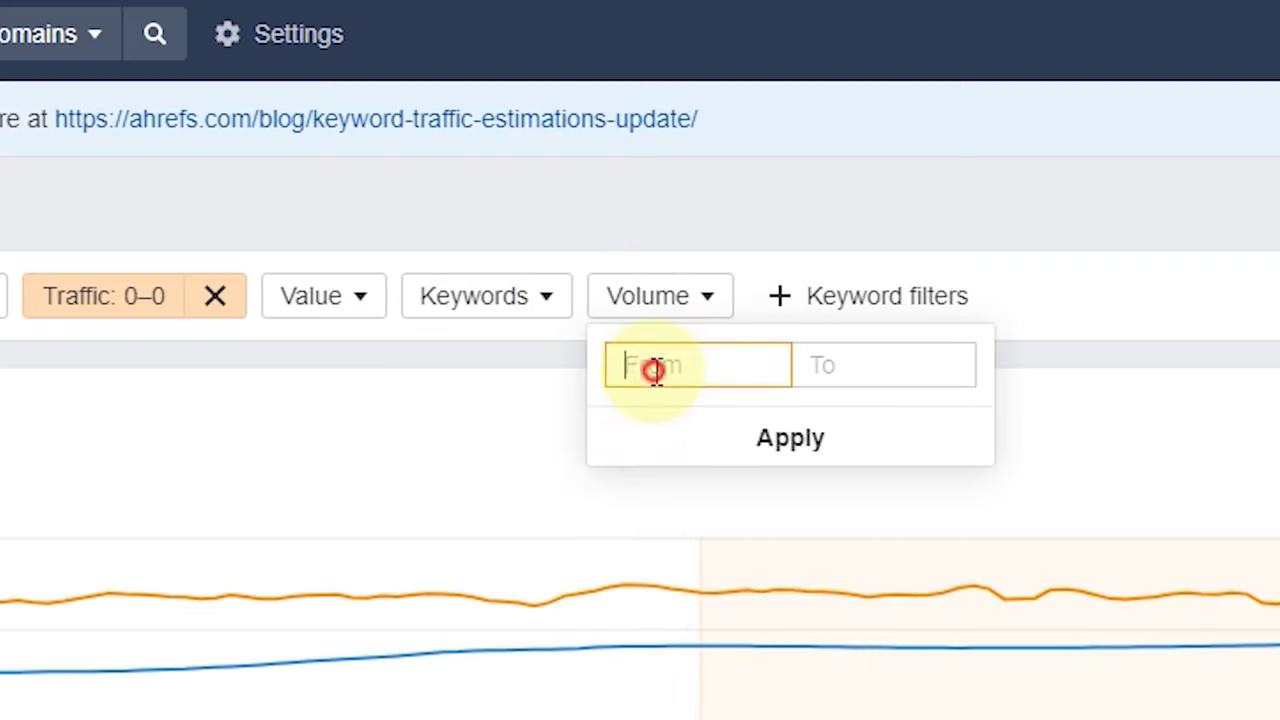
pyautogui.write('5')
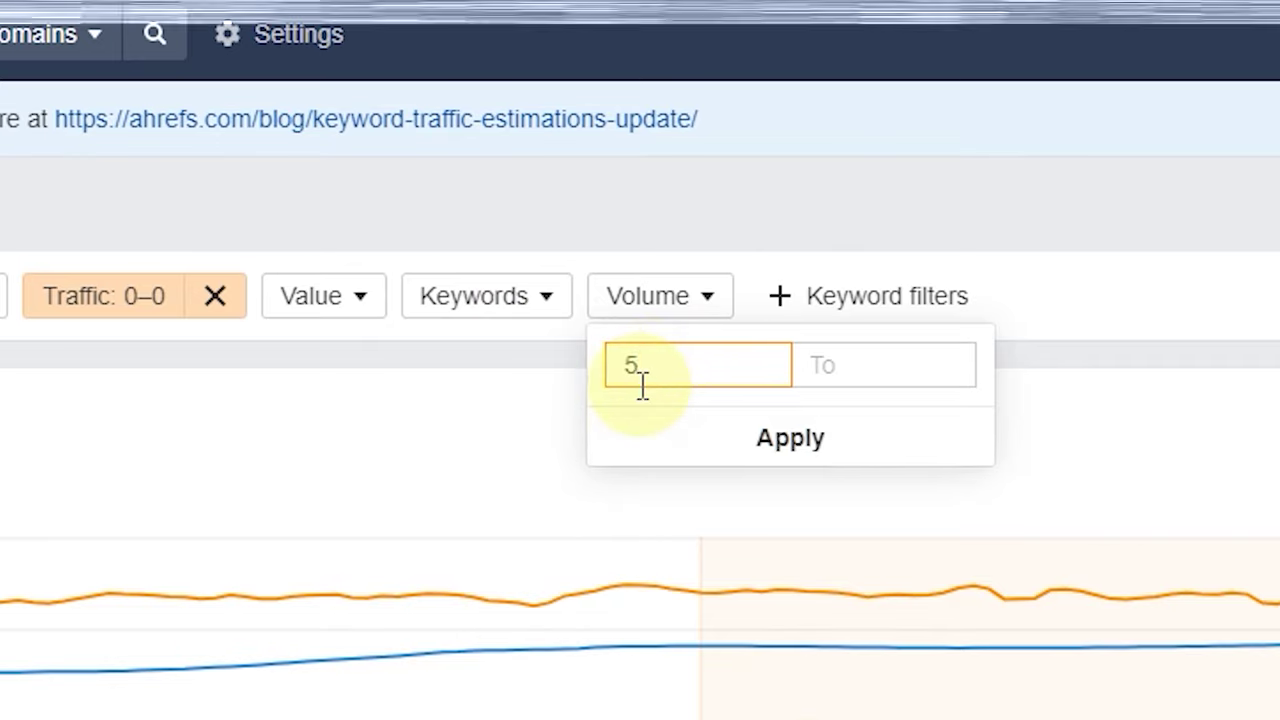
pyautogui.write('0')
pyautogui.click(737, 445)
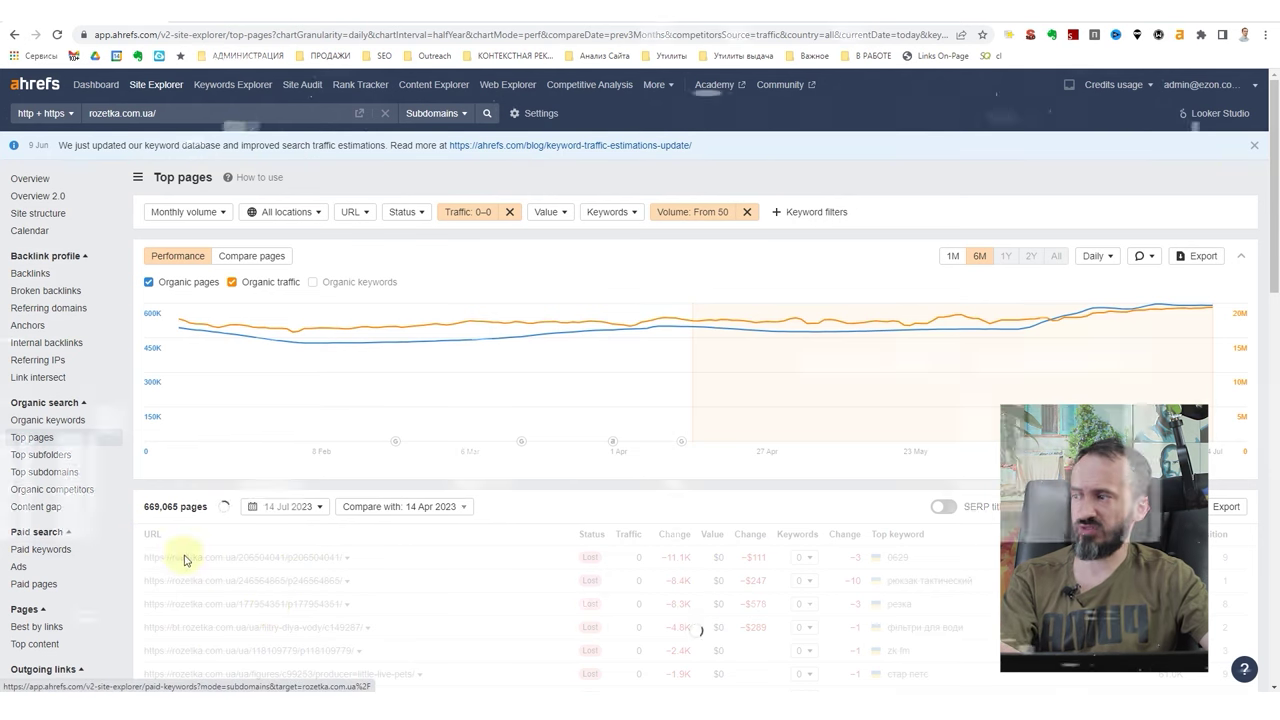
# - Review the lost pages and limit the report to pages with at least 1 ranking keyword
pyautogui.scroll(-3, 814, 628)
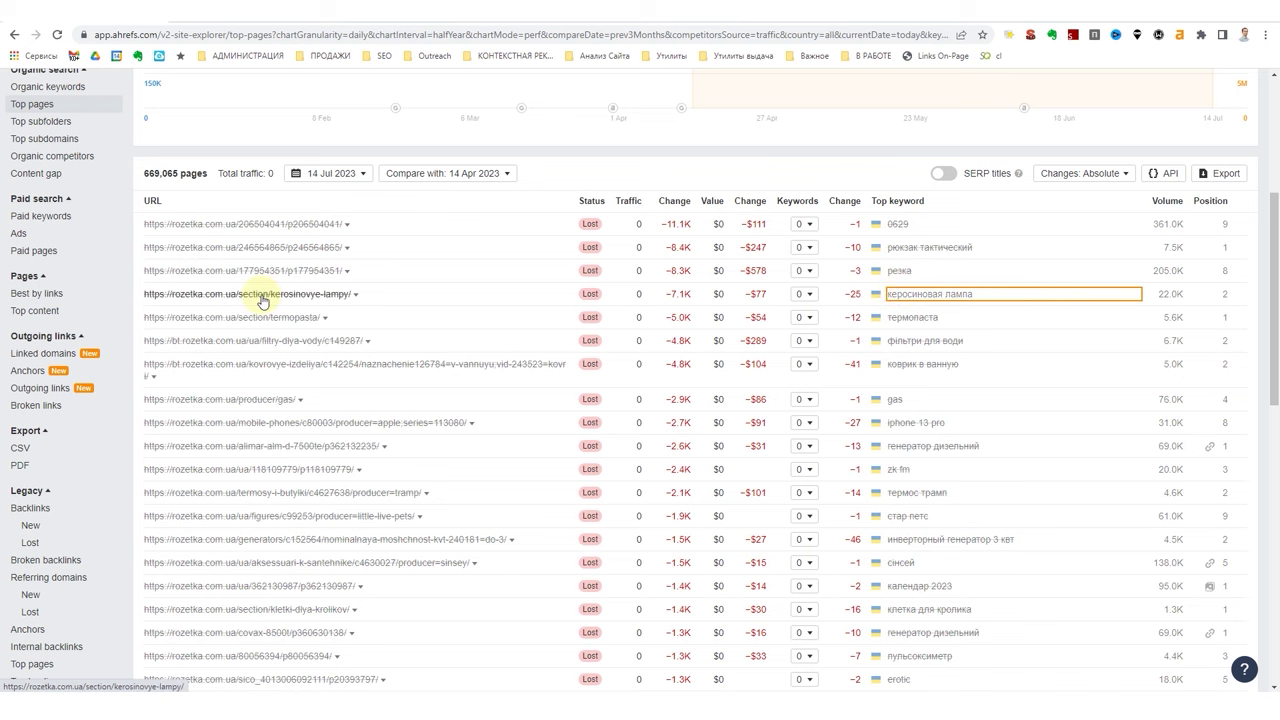
pyautogui.scroll(3, 621, 477)
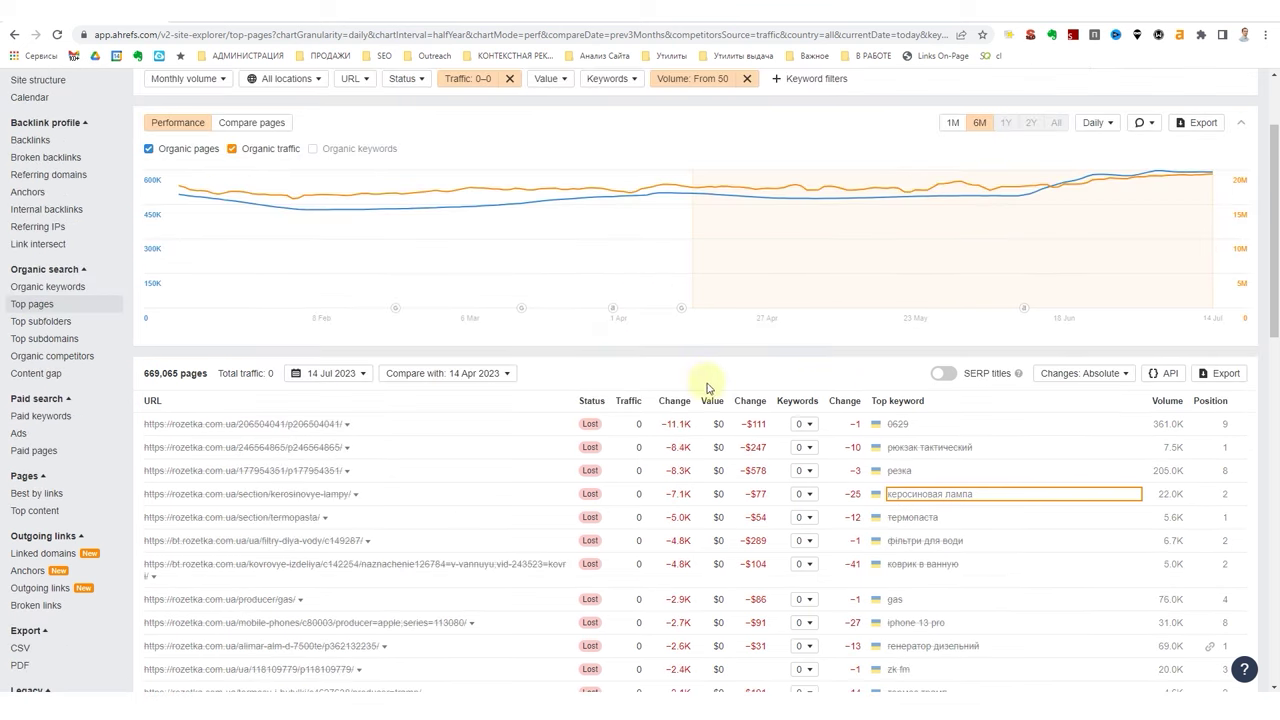
pyautogui.scroll(2, 727, 418)
pyautogui.scroll(-3, 748, 466)
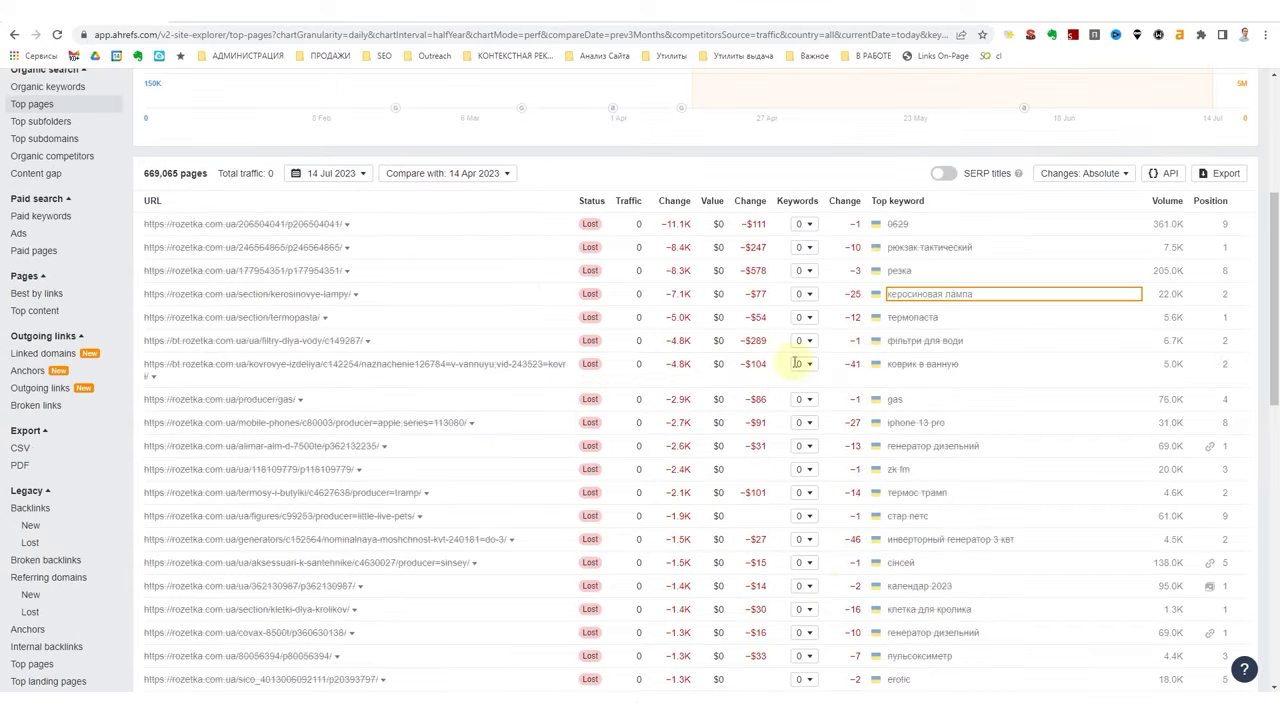
pyautogui.scroll(4, 897, 450)
pyautogui.click(806, 212)
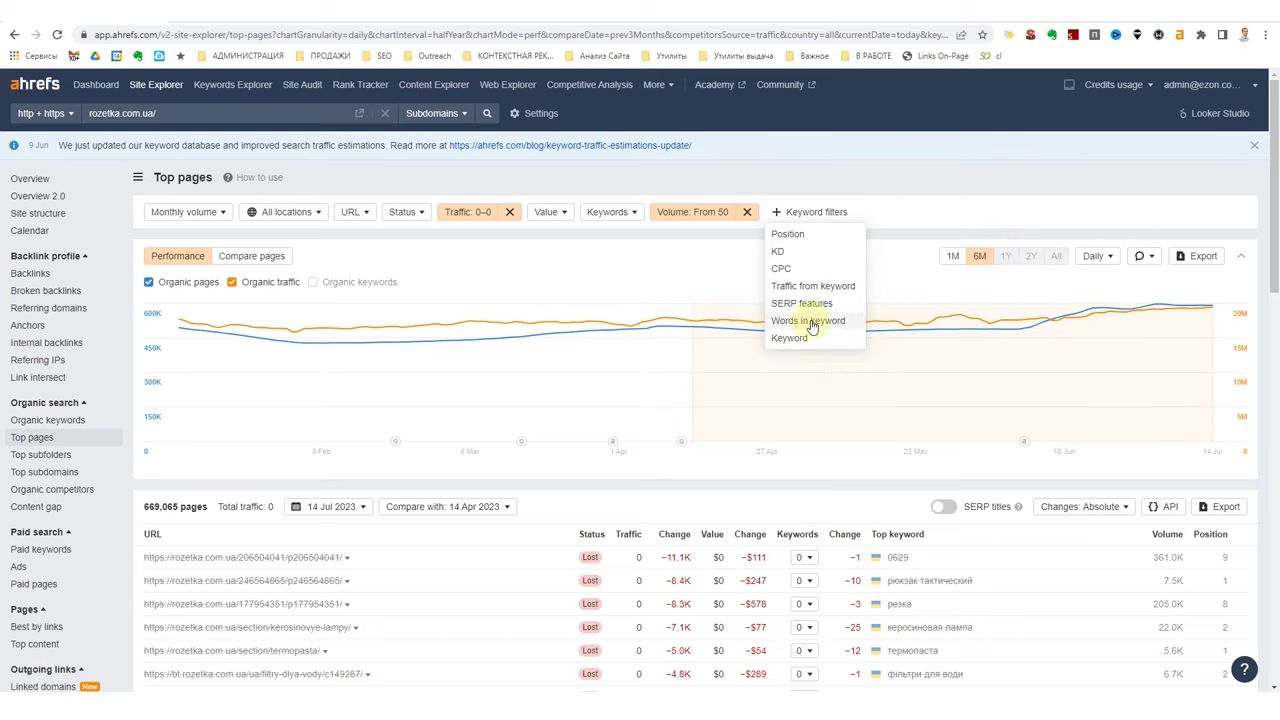
pyautogui.click(604, 213)
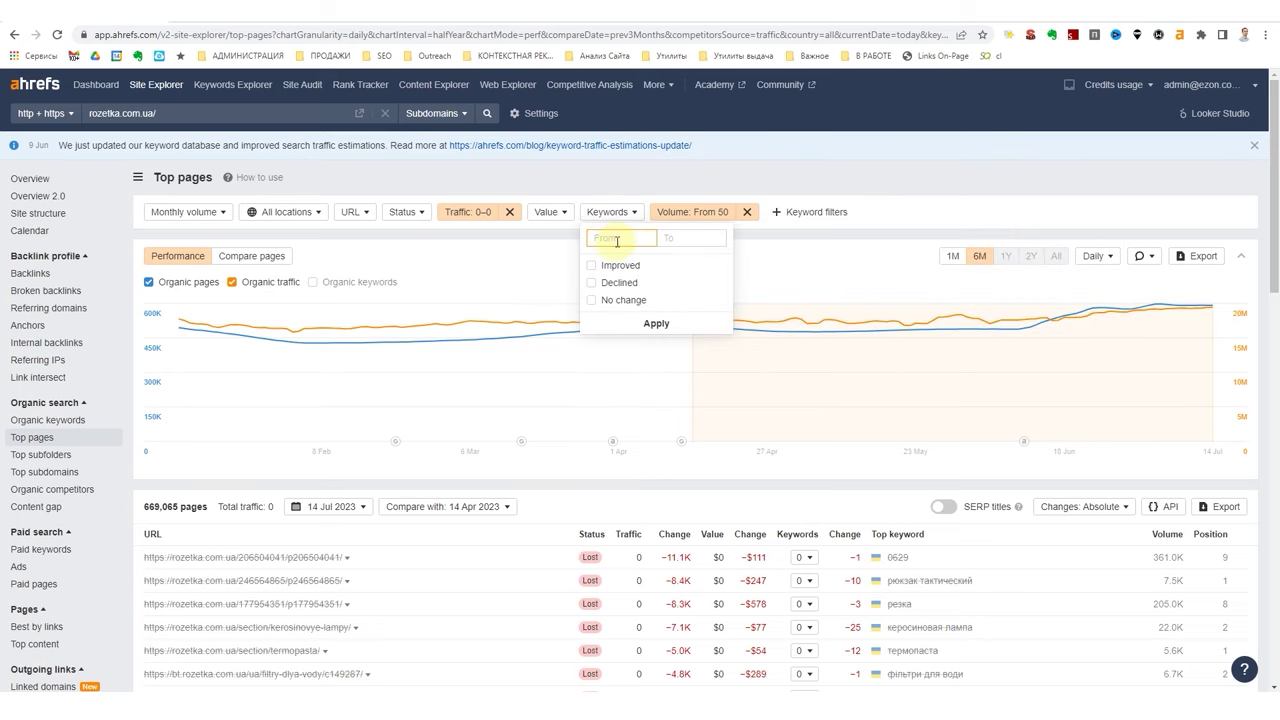
pyautogui.write('1')
pyautogui.press('Return')
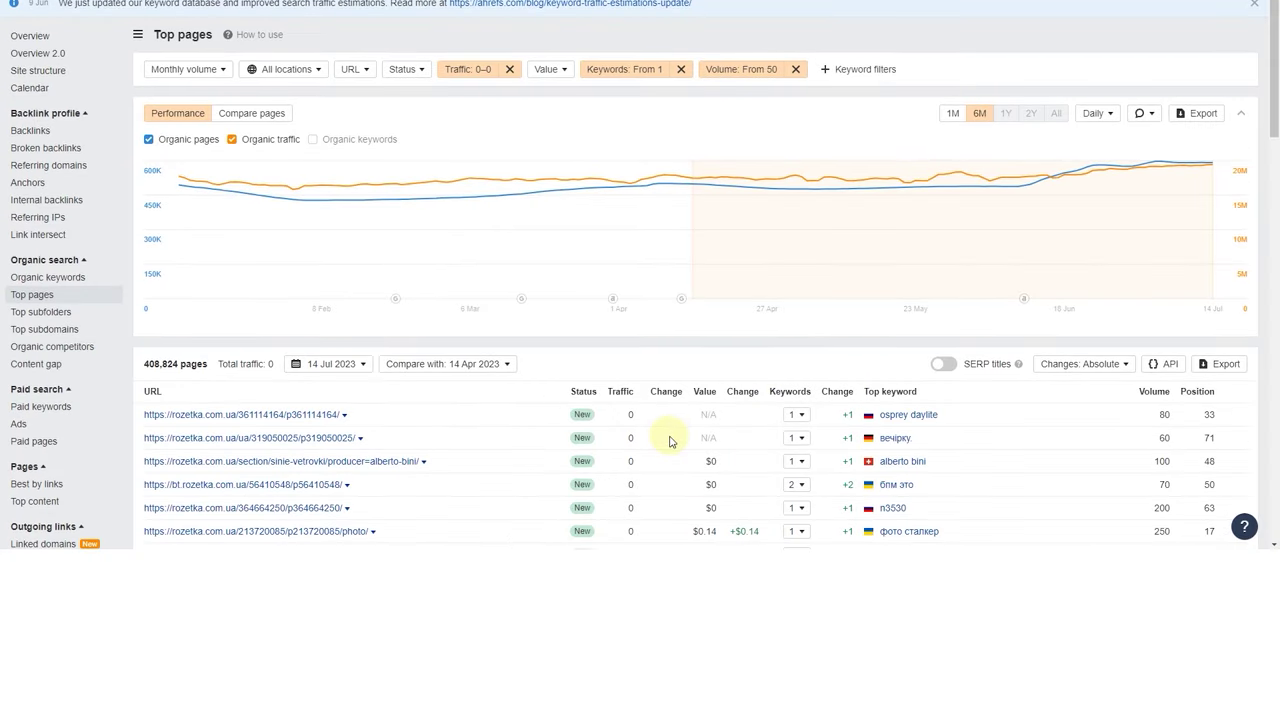
# - Add a keyword filter so that only pages with keywords containing "ноутбук" are listed
pyautogui.scroll(-2, 670, 441)
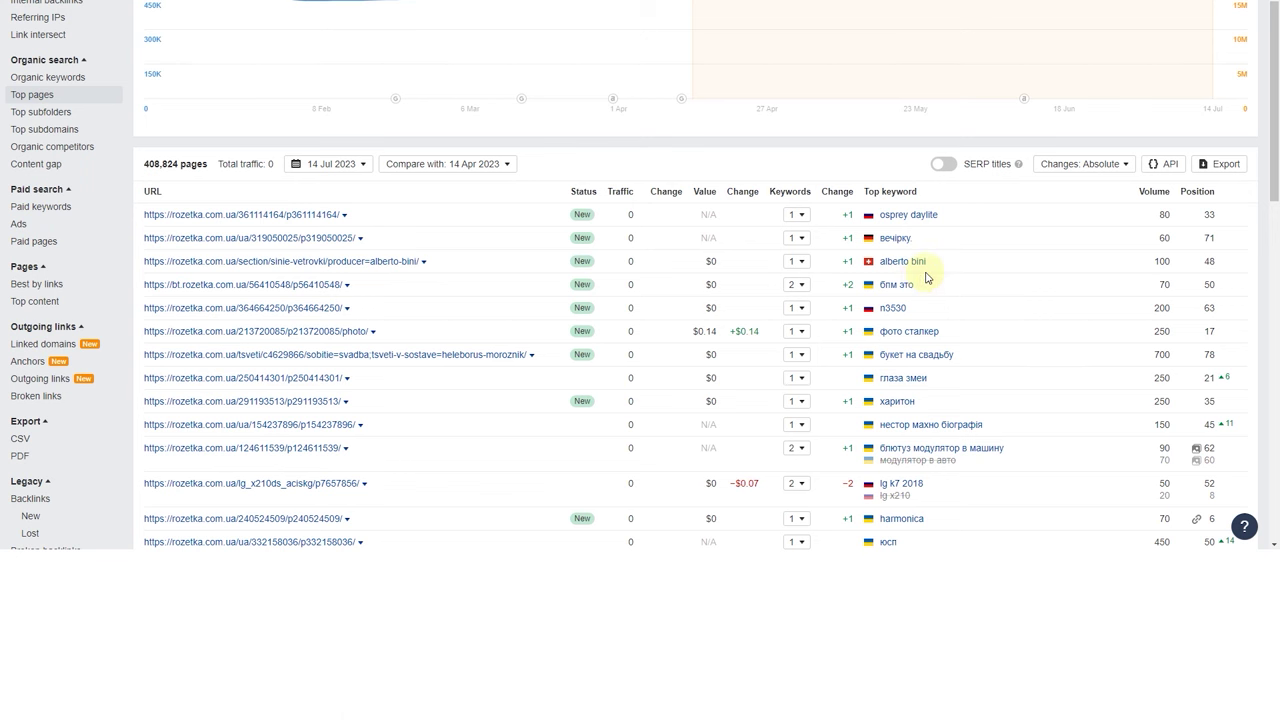
pyautogui.scroll(-2, 926, 278)
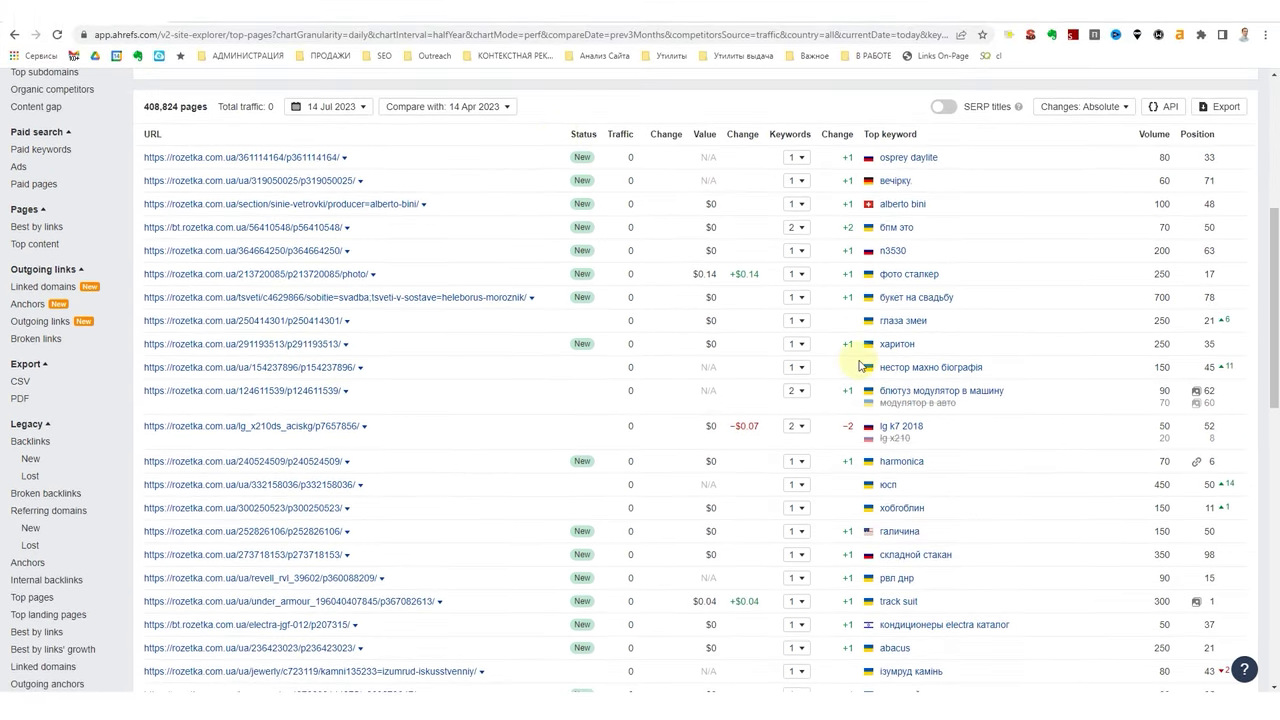
pyautogui.scroll(10, 862, 365)
pyautogui.click(852, 206)
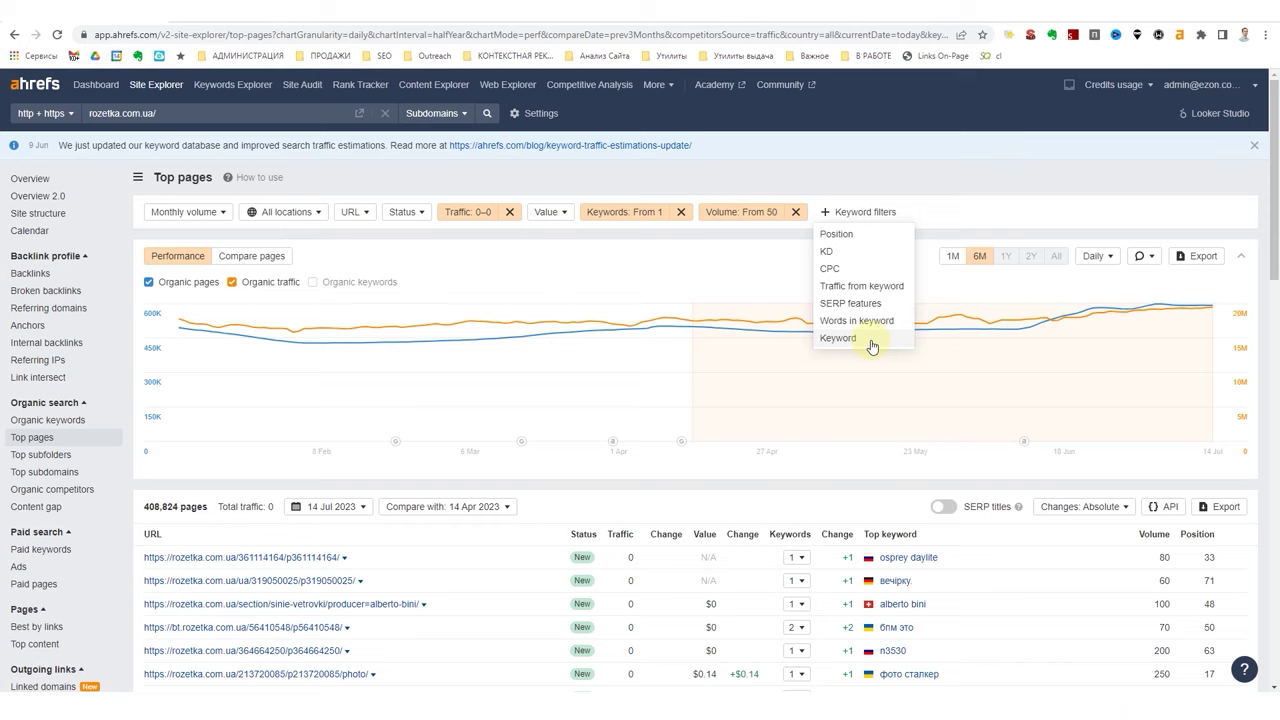
pyautogui.click(648, 402)
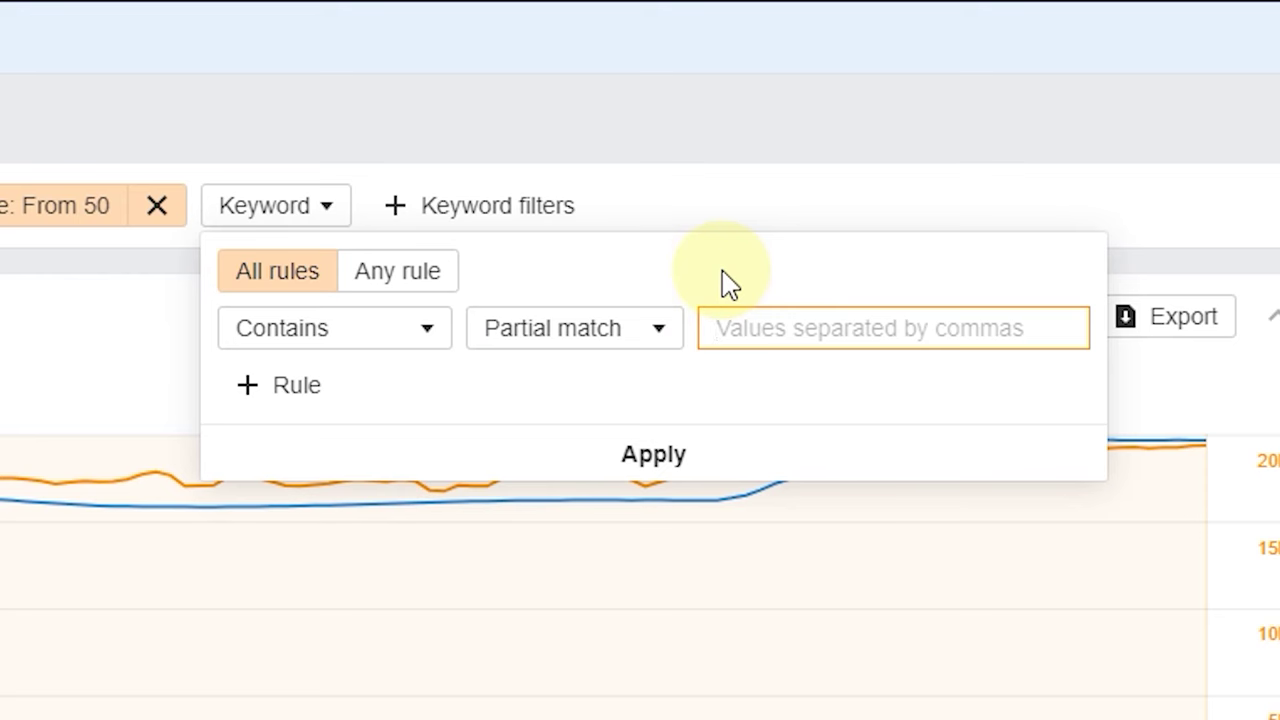
pyautogui.click(653, 454)
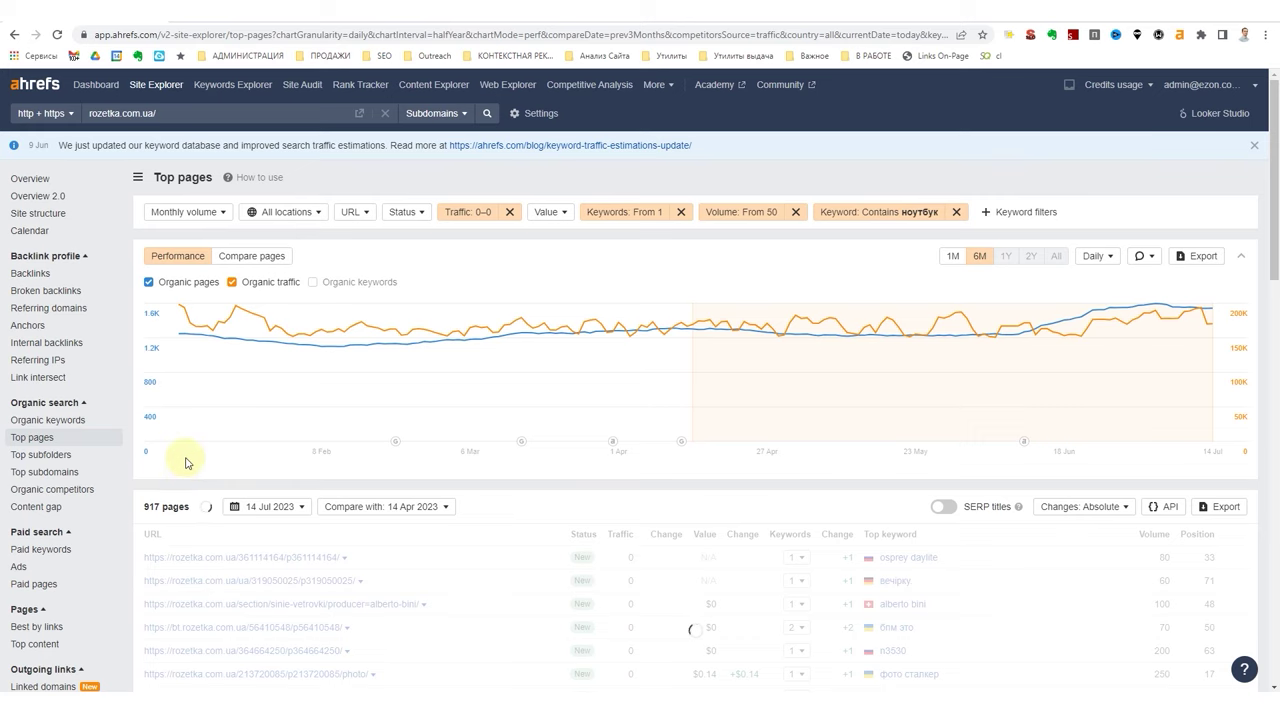
# - Expand the keyword list of the page whose top keyword is "ноутбук hp pavilion" and review the pages below it
pyautogui.scroll(-3, 640, 489)
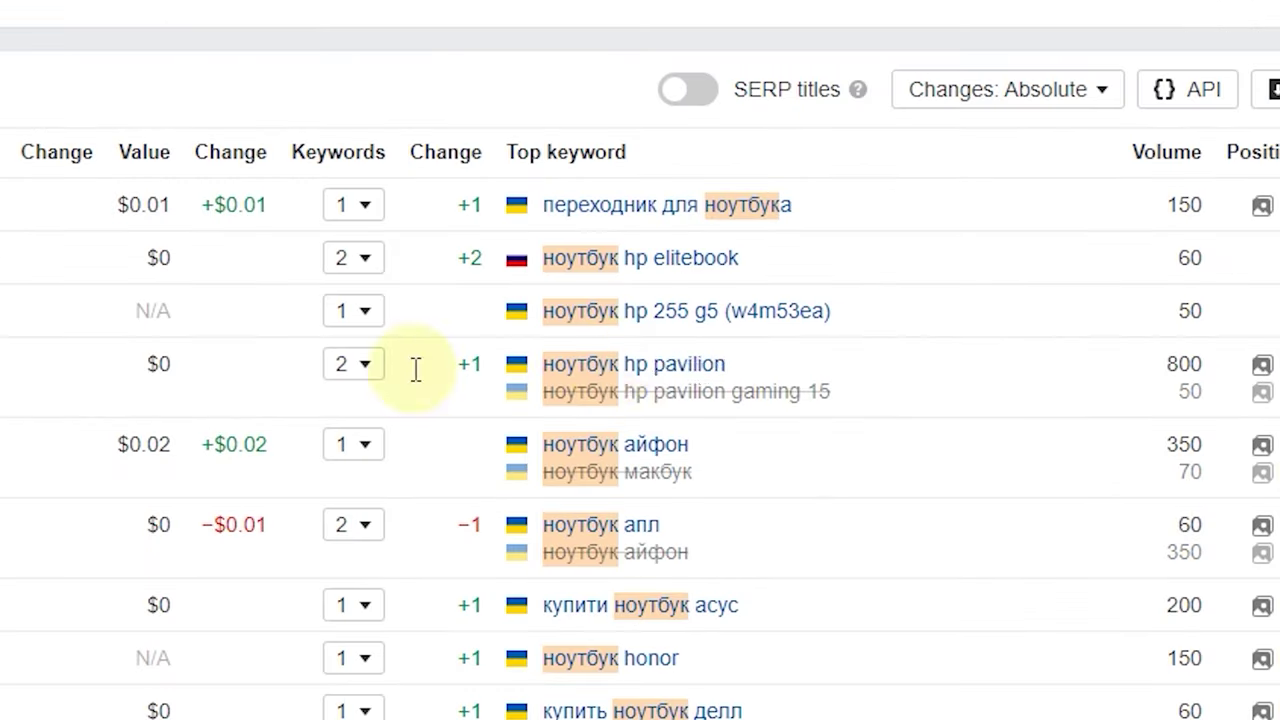
pyautogui.click(796, 361)
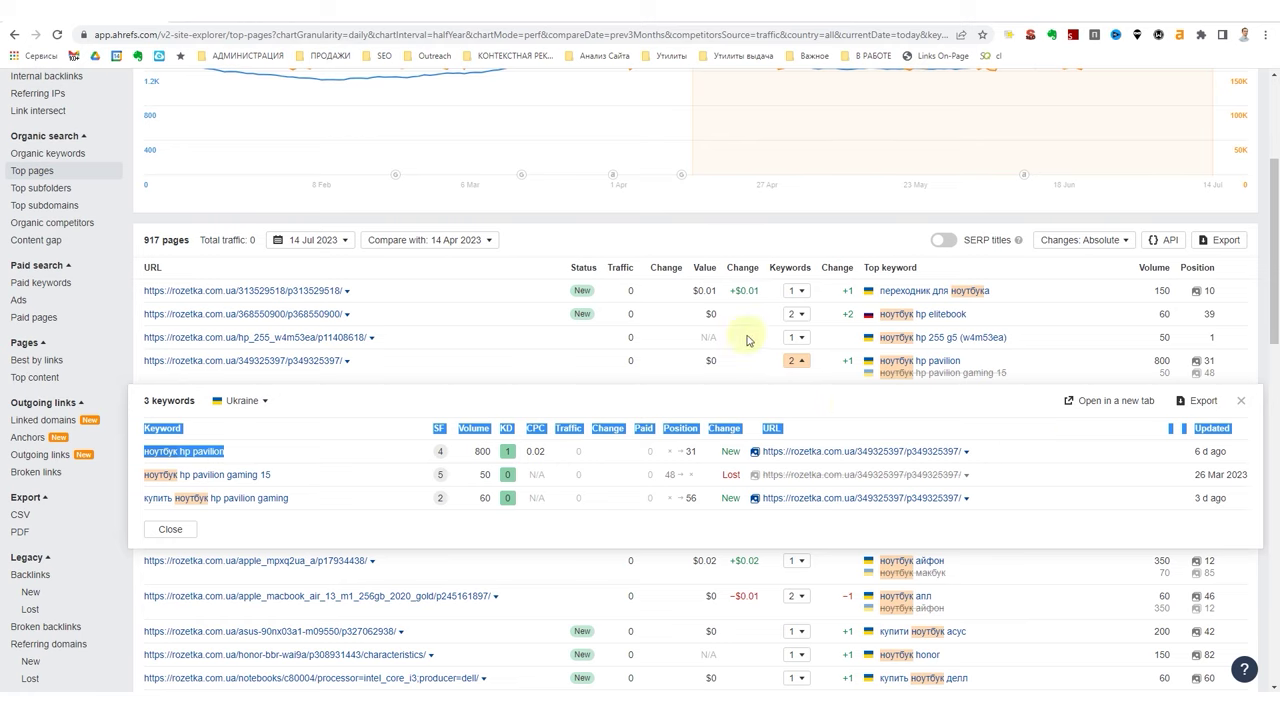
pyautogui.scroll(-4, 557, 371)
pyautogui.scroll(4, 562, 366)
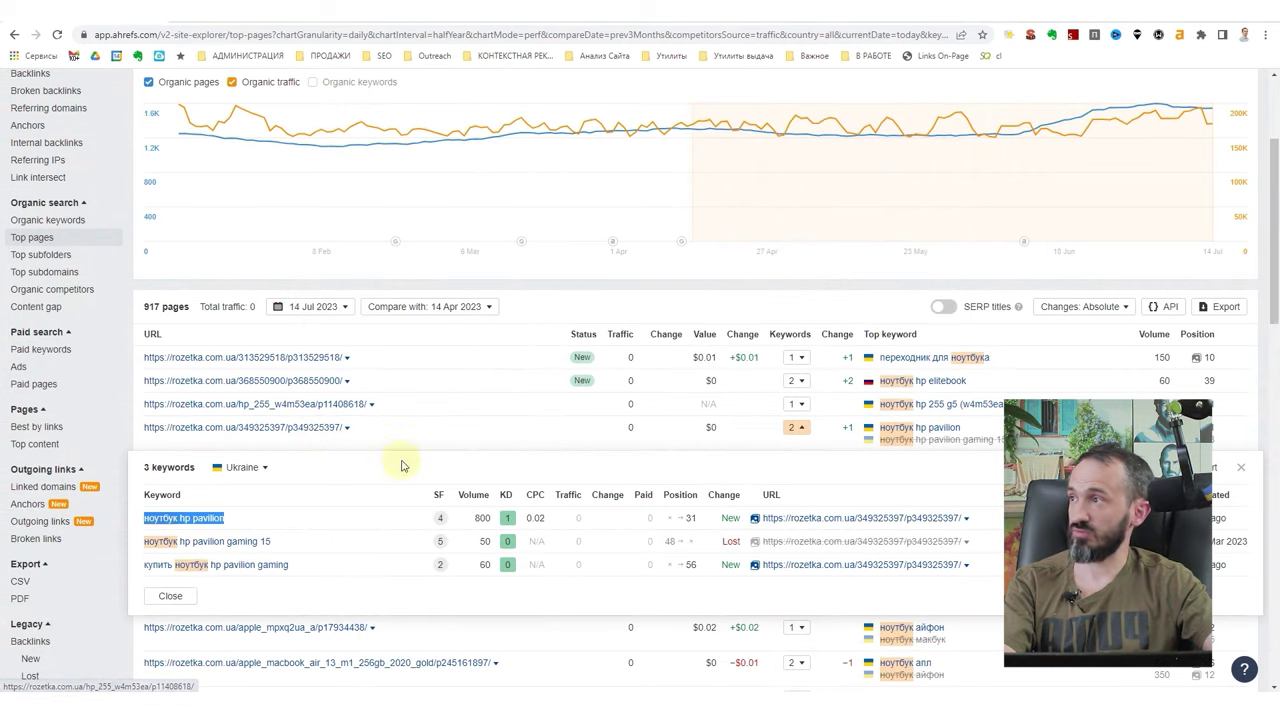
pyautogui.scroll(-3, 400, 463)
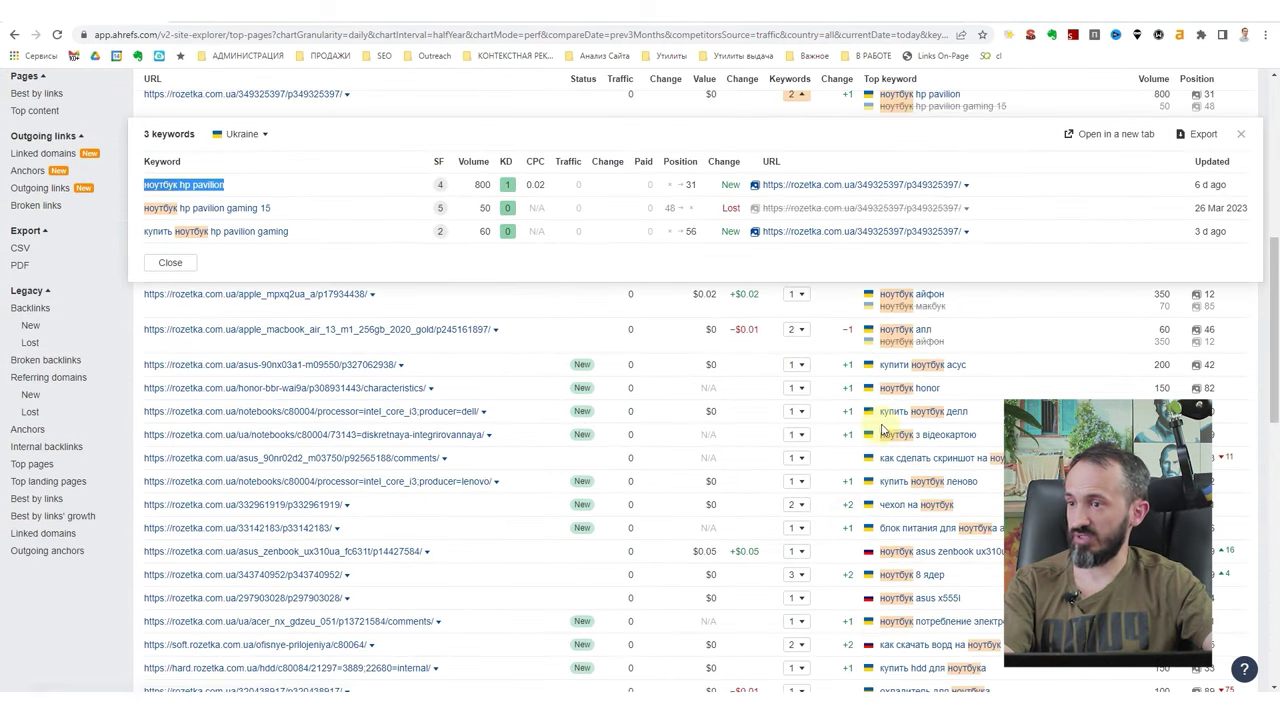
# - Switch to Google, search for the listed keyword "ноутбук з відеокартою" and look through the ranking pages
pyautogui.moveTo(952, 430); pyautogui.dragTo(976, 434)
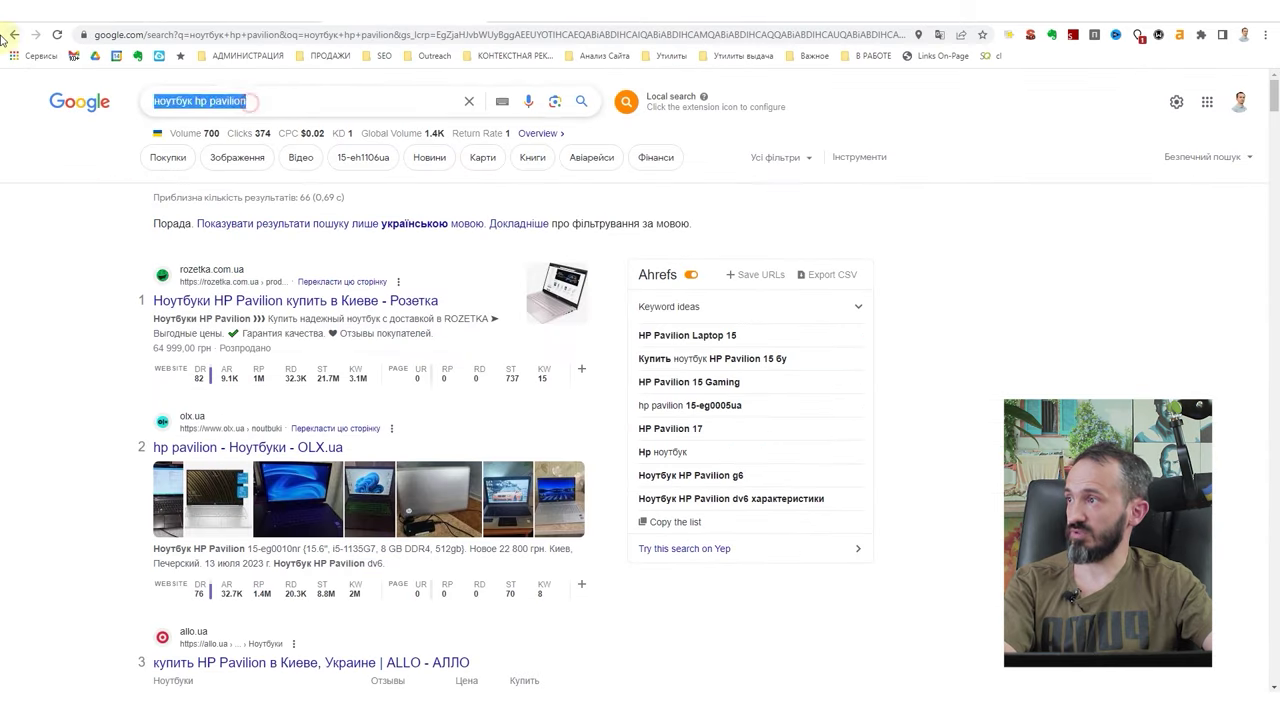
pyautogui.write('ноутбук з відеокартою')
pyautogui.press('Return')
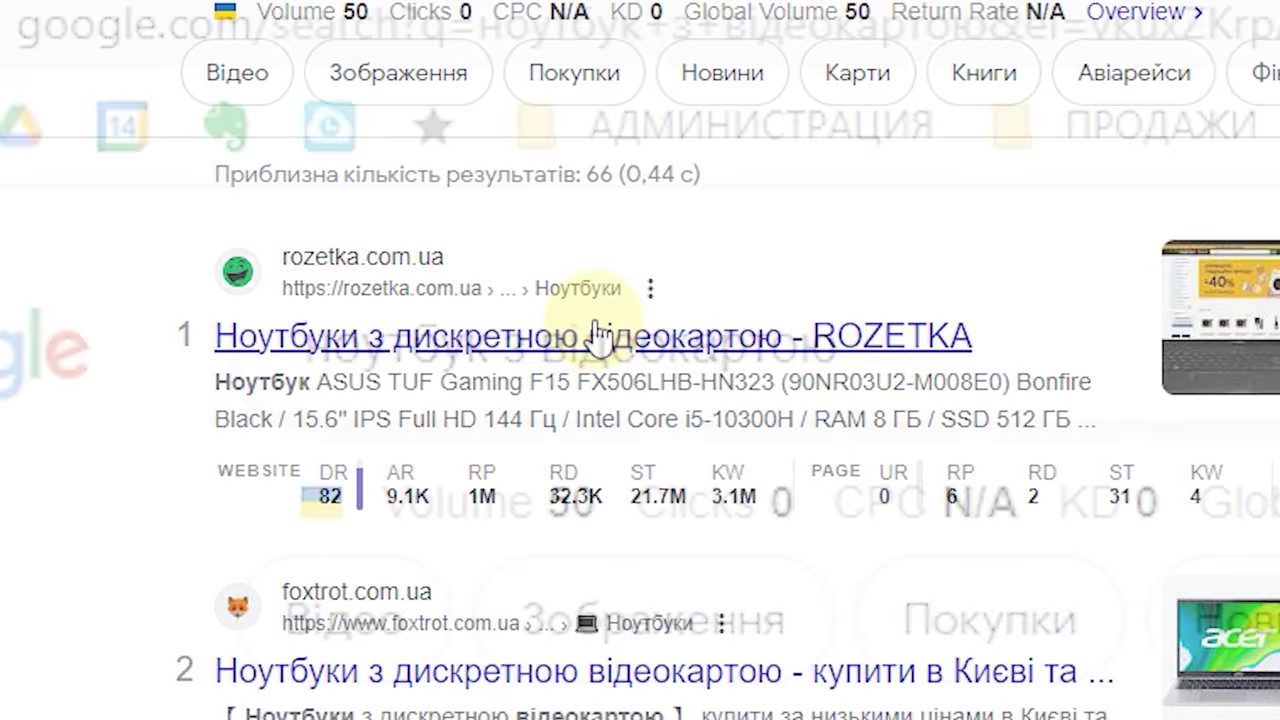
pyautogui.moveTo(456, 346); pyautogui.dragTo(292, 346)
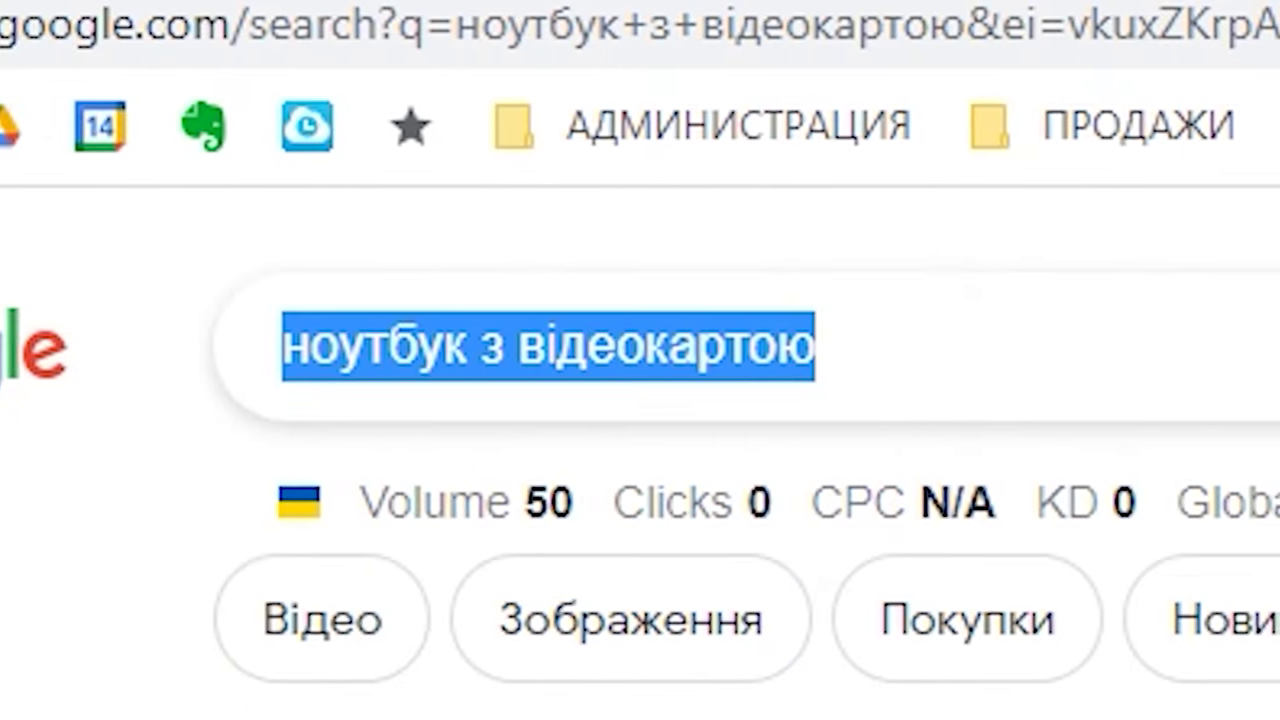
pyautogui.scroll(-3, 640, 500)
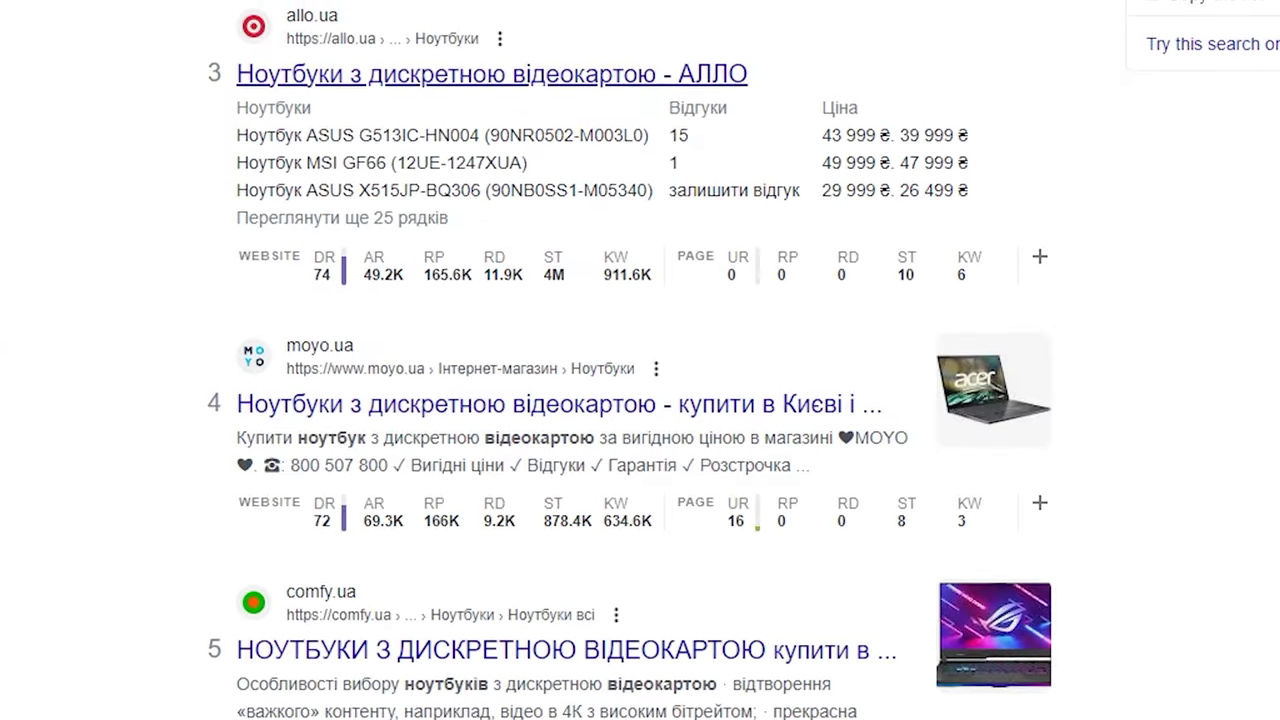
pyautogui.scroll(-5, 640, 400)
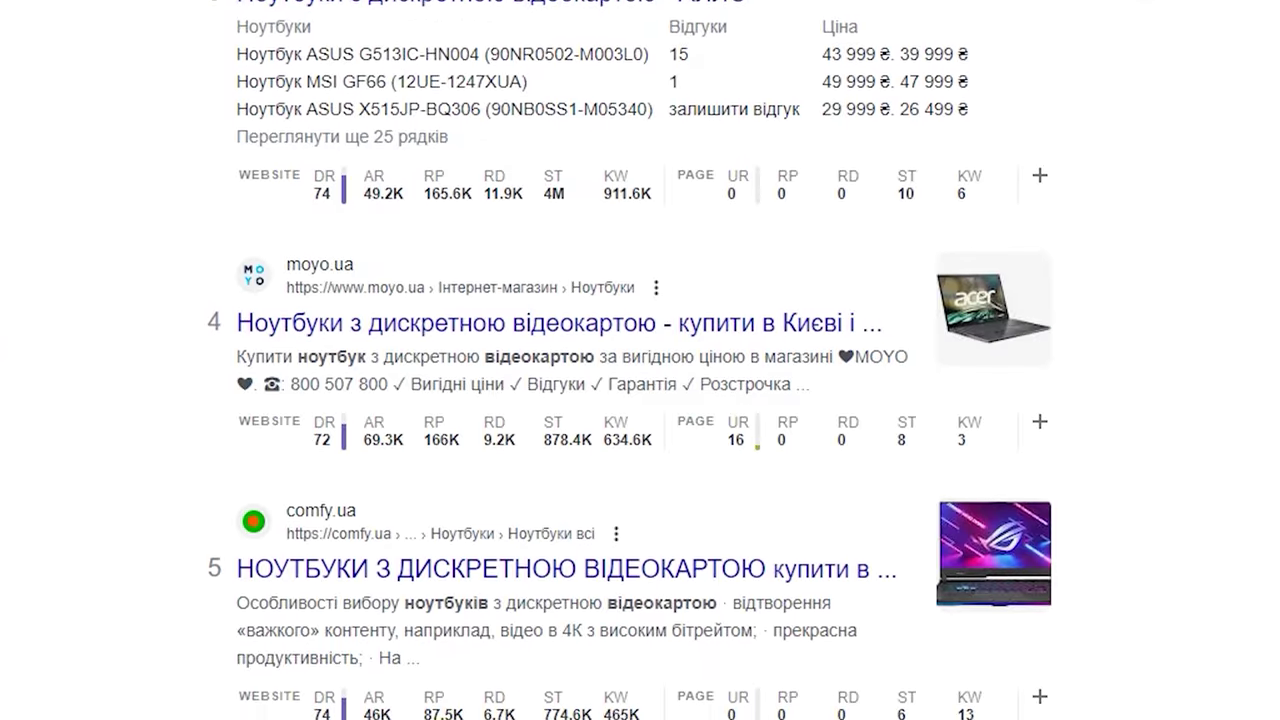
pyautogui.scroll(-2, 640, 400)
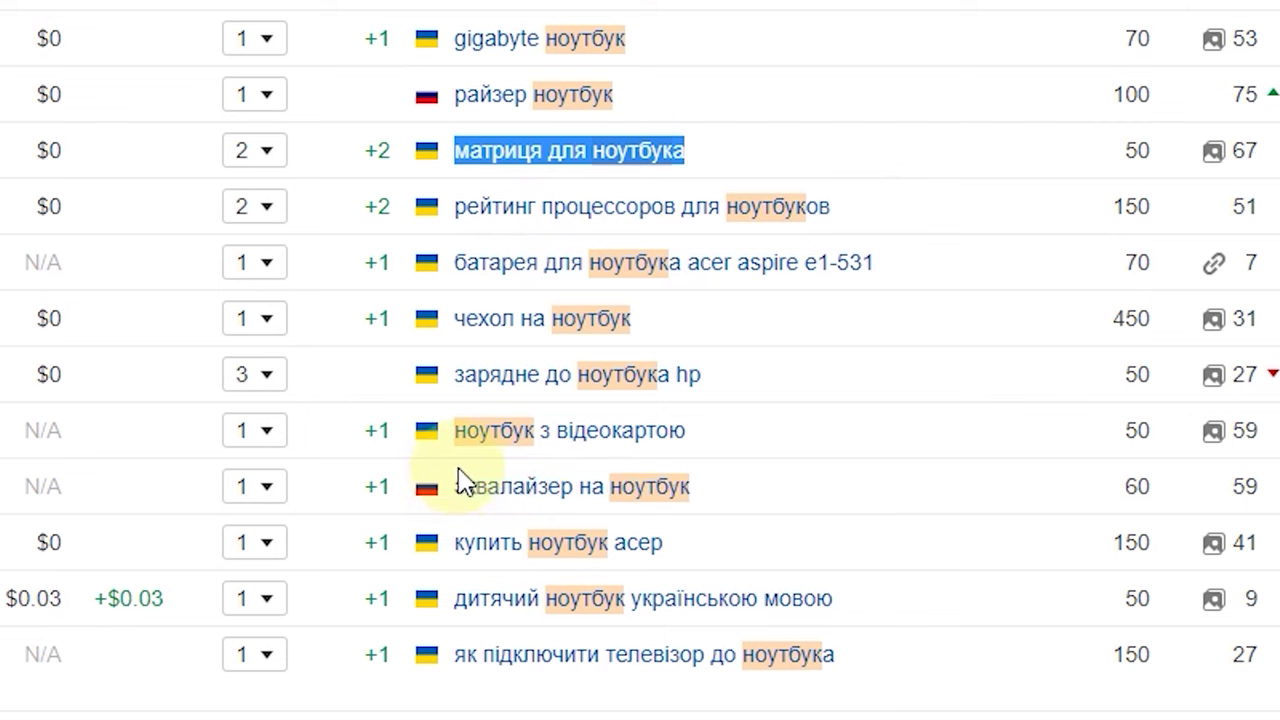
# - Highlight the keyword "эквалайзер на ноутбук" in the Ahrefs Top pages list and view the remaining rows
pyautogui.moveTo(457, 470); pyautogui.dragTo(746, 476)
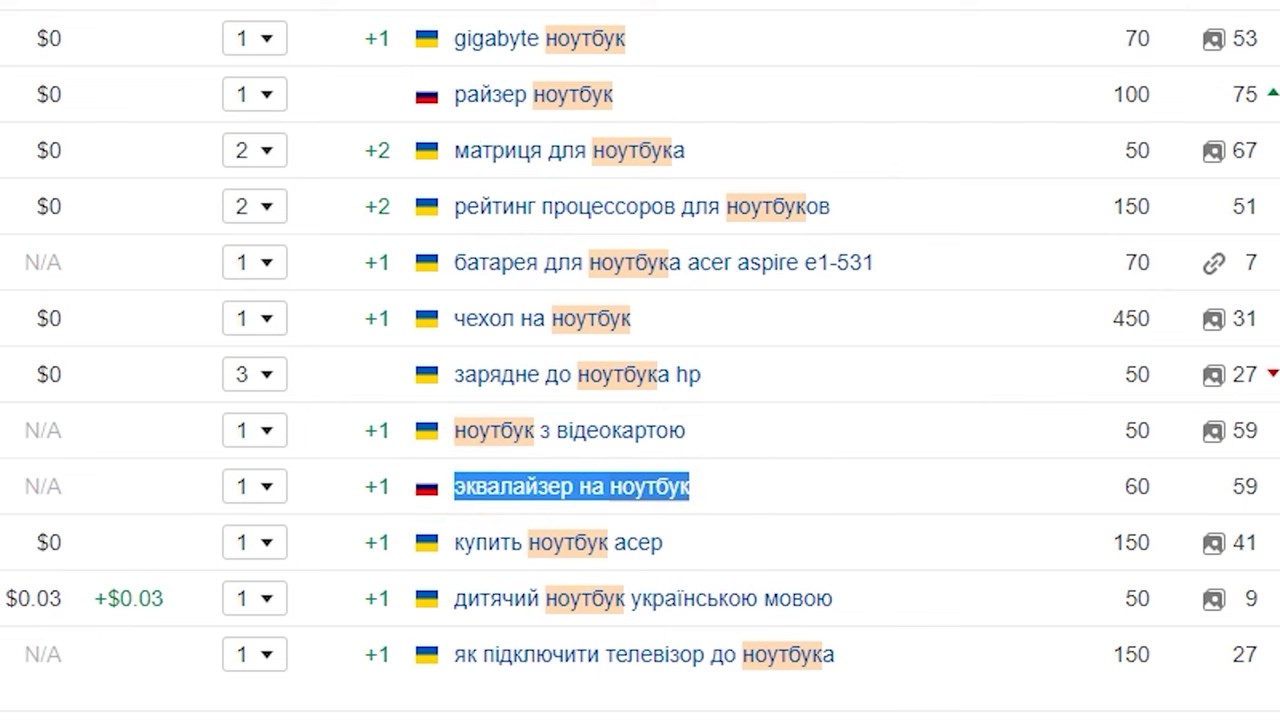
pyautogui.scroll(-1, 640, 360)
pyautogui.scroll(-1, 600, 286)
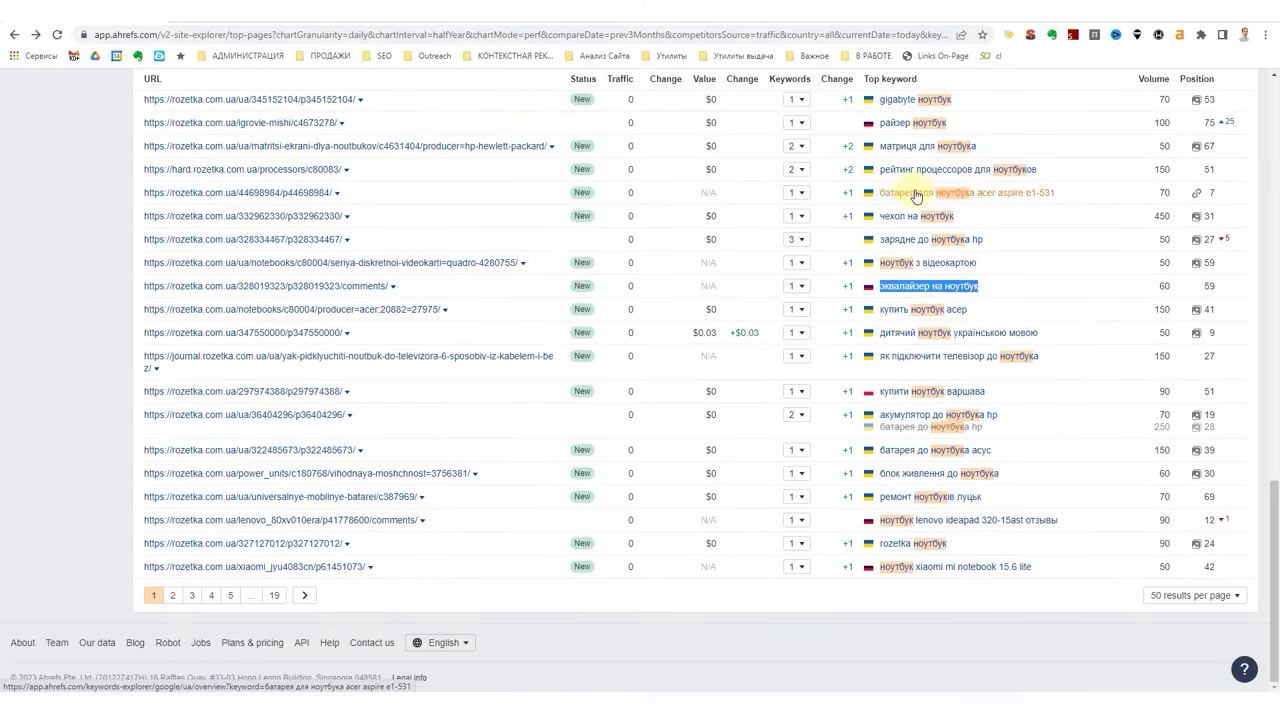
# - Copy the keyword "батарея для ноутбука acer aspire e1-531", search for it in Google and check where rozetka.com.ua ranks
pyautogui.moveTo(877, 193); pyautogui.dragTo(1074, 193)
pyautogui.hotkey('ctrl', 'c')
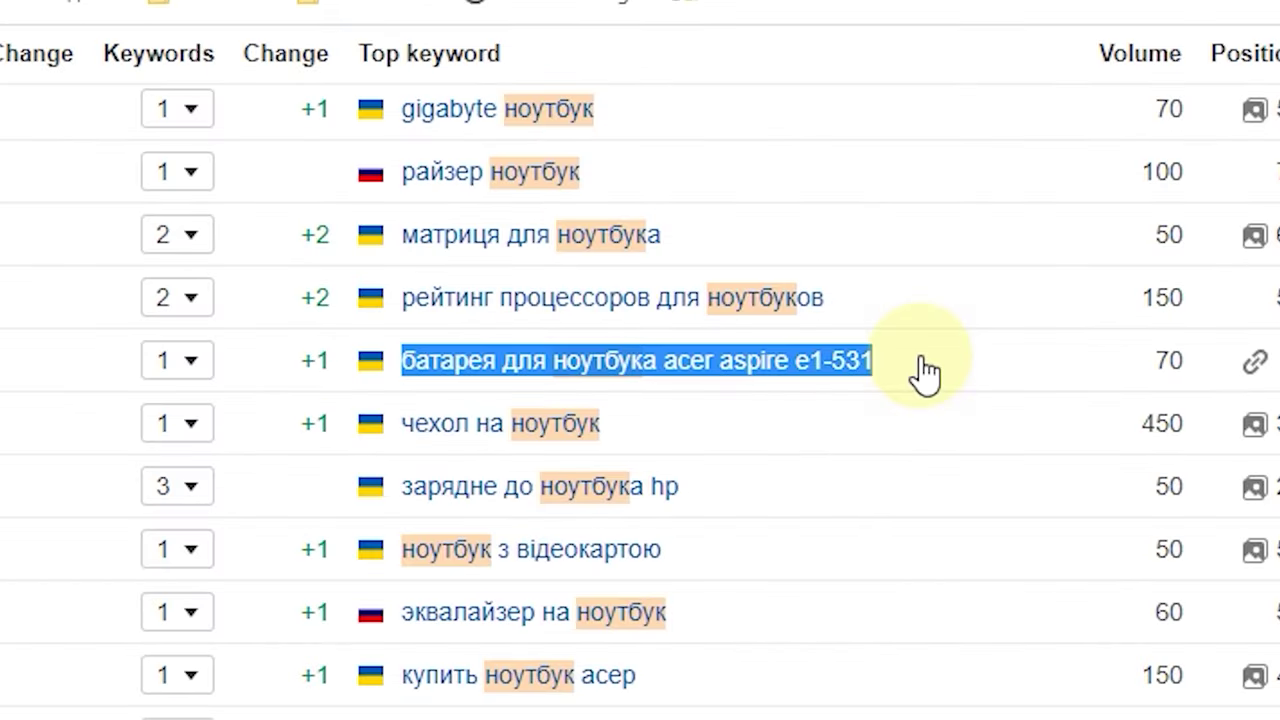
pyautogui.hotkey('ctrl', 'Tab')
pyautogui.tripleClick(266, 100)
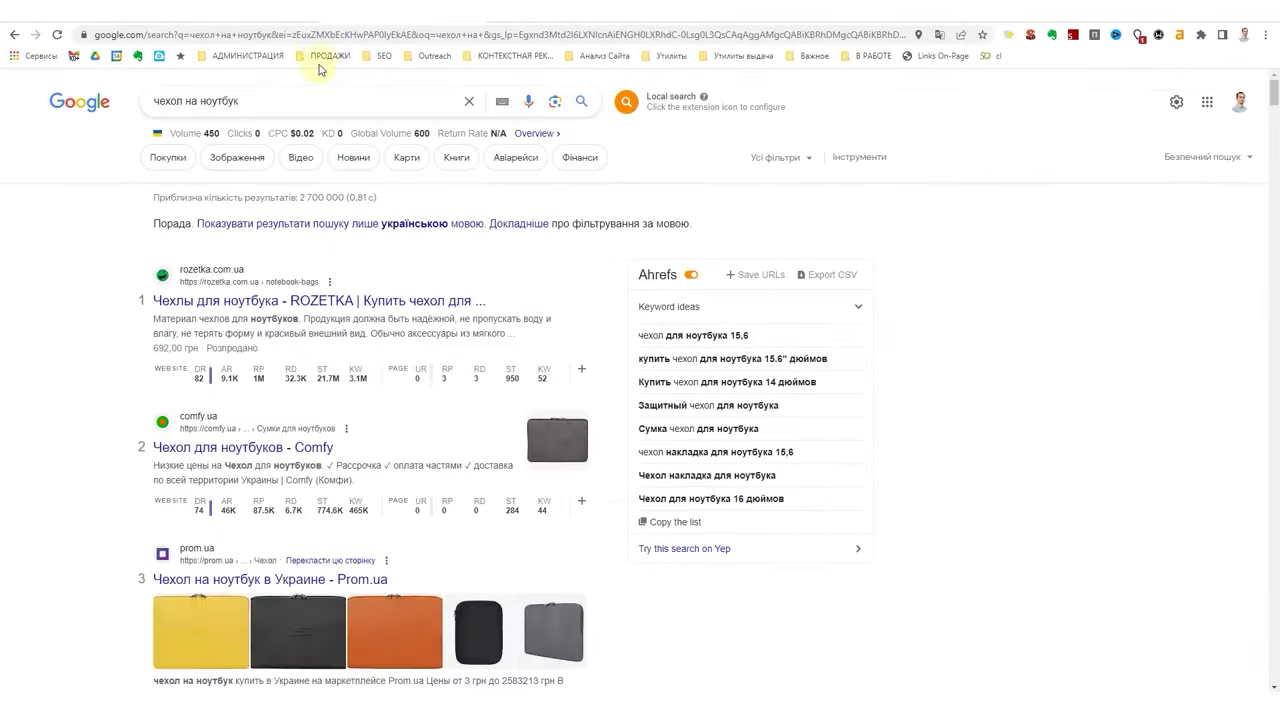
pyautogui.hotkey('ctrl', 'v')
pyautogui.press('Return')
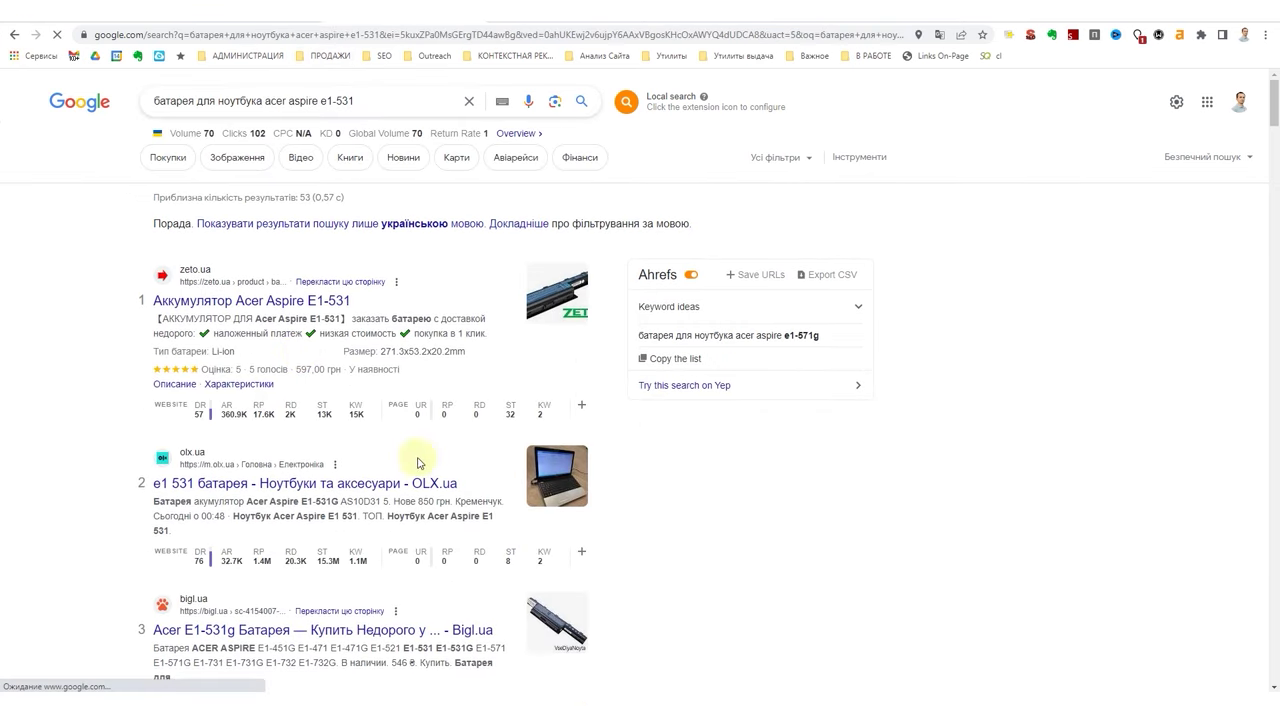
pyautogui.scroll(-7, 213, 487)
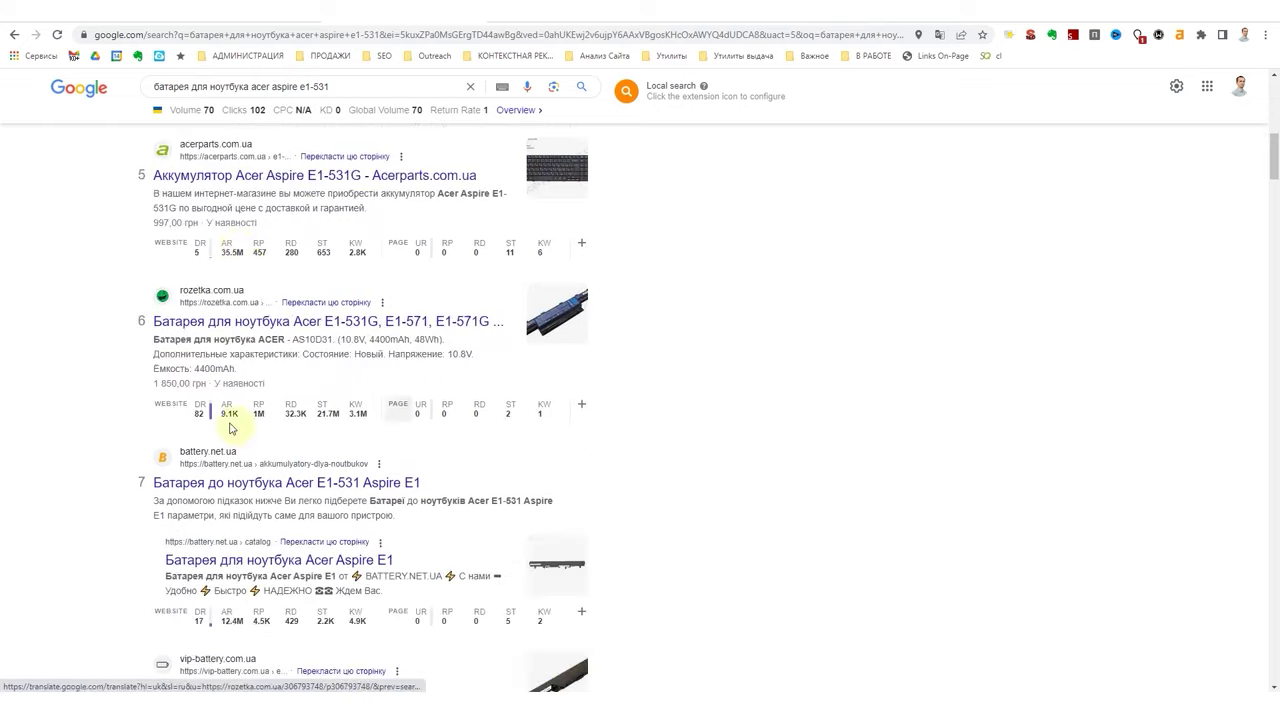
pyautogui.scroll(7, 240, 480)
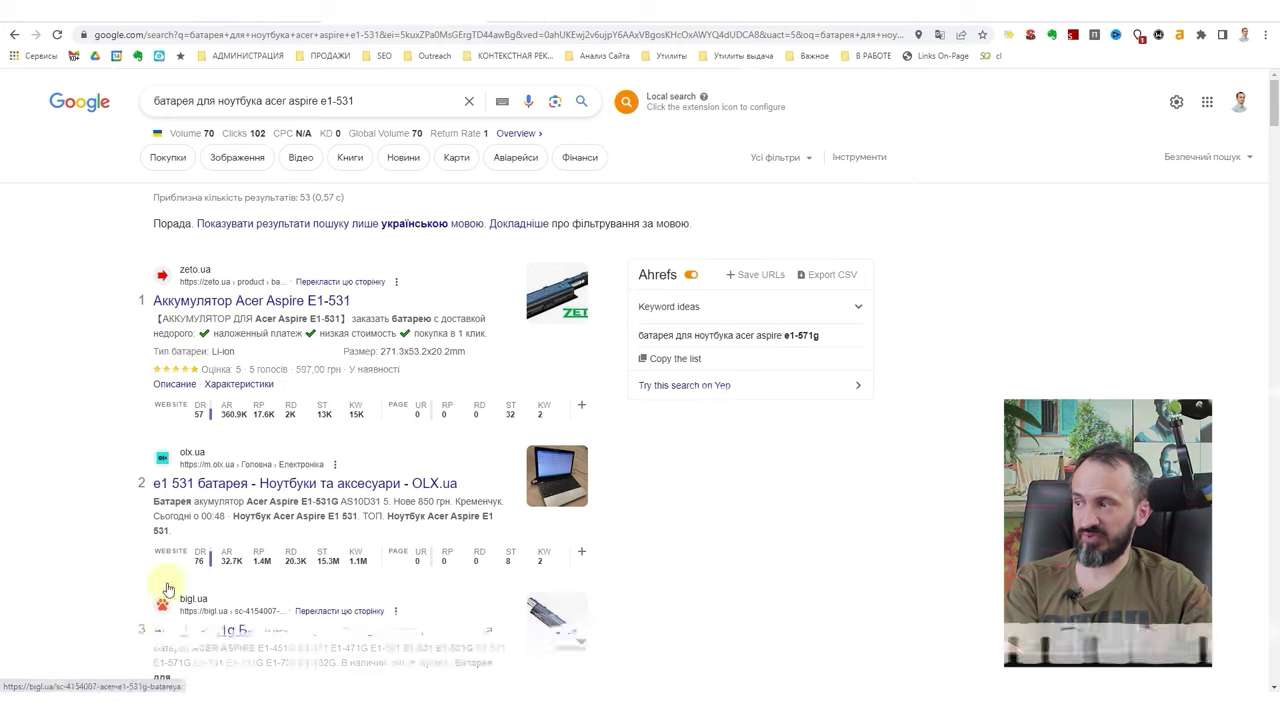
pyautogui.scroll(-3, 173, 568)
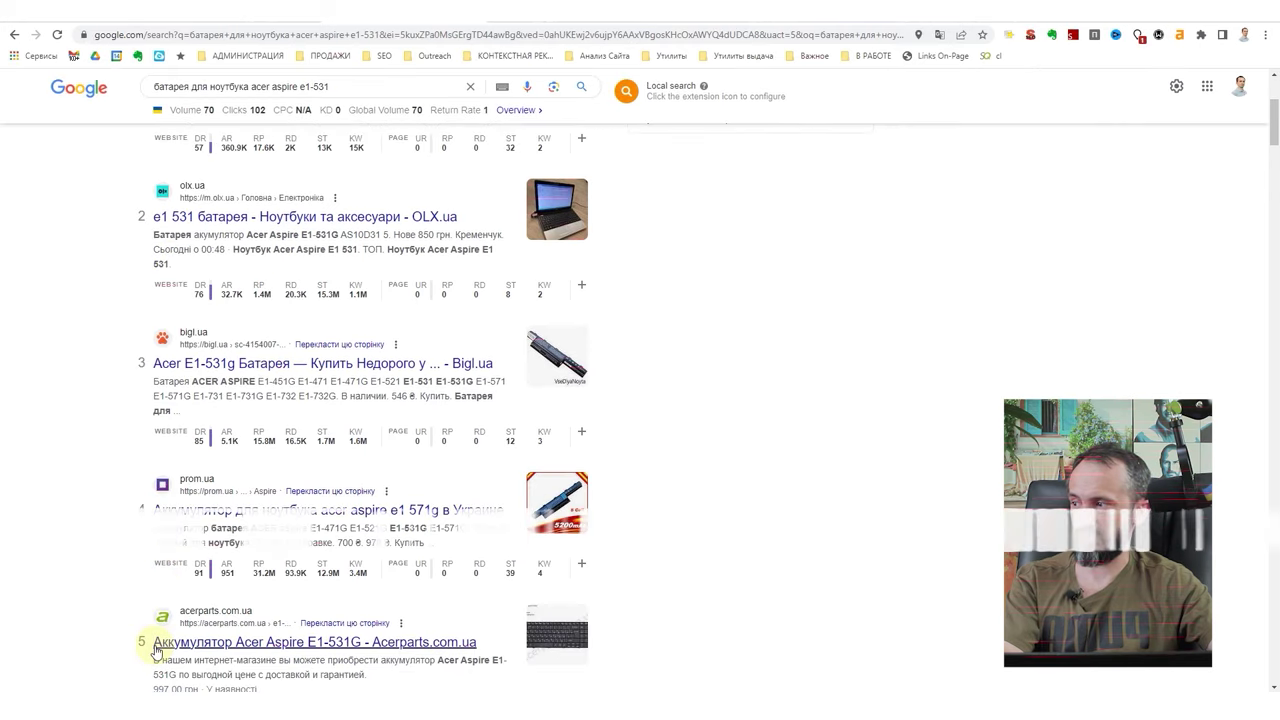
pyautogui.scroll(-3, 160, 585)
pyautogui.scroll(-1, 150, 430)
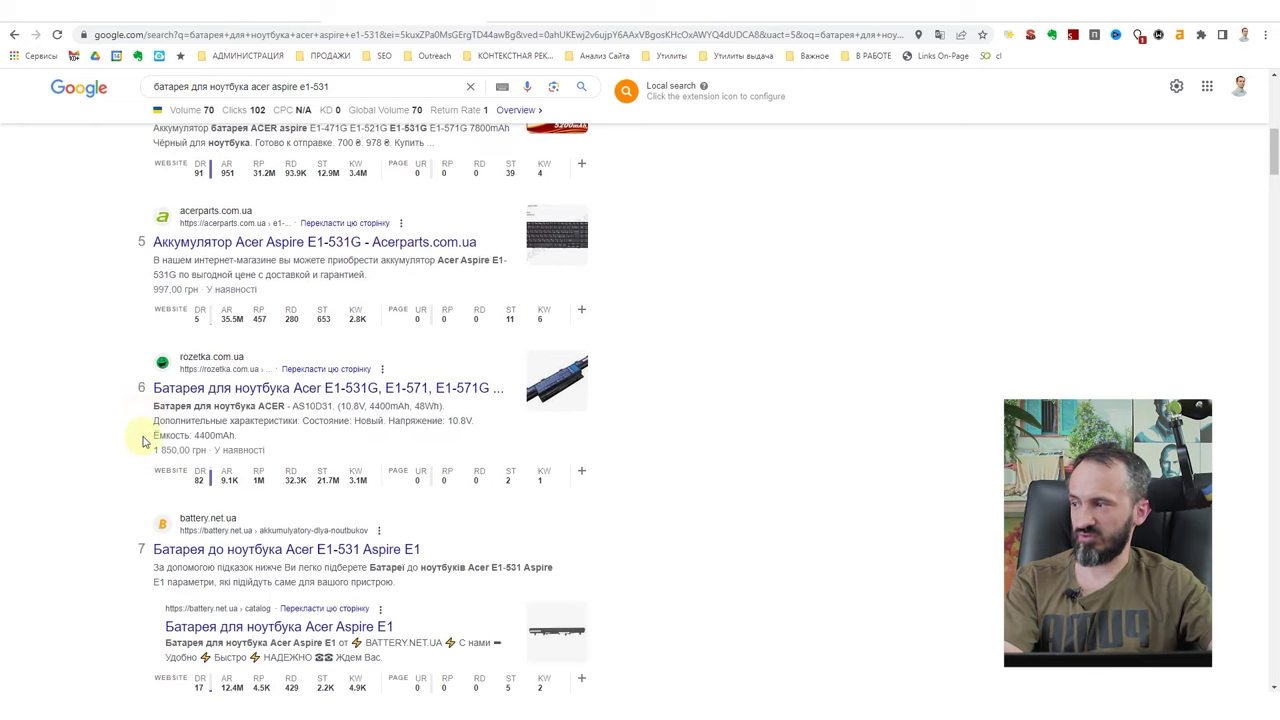
pyautogui.scroll(7, 176, 507)
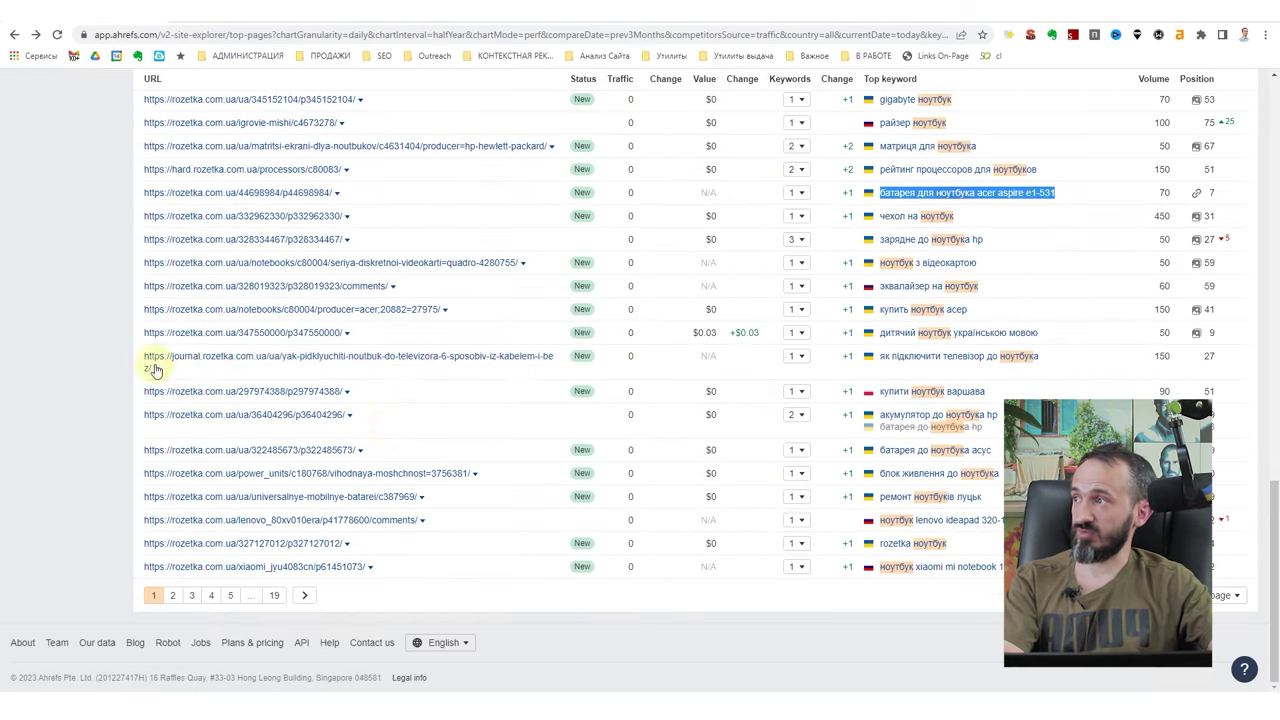
# - Look over the Top pages list again, and highlight the traffic value of the keyword "розетка" in the Organic keywords report
pyautogui.scroll(15, 780, 505)
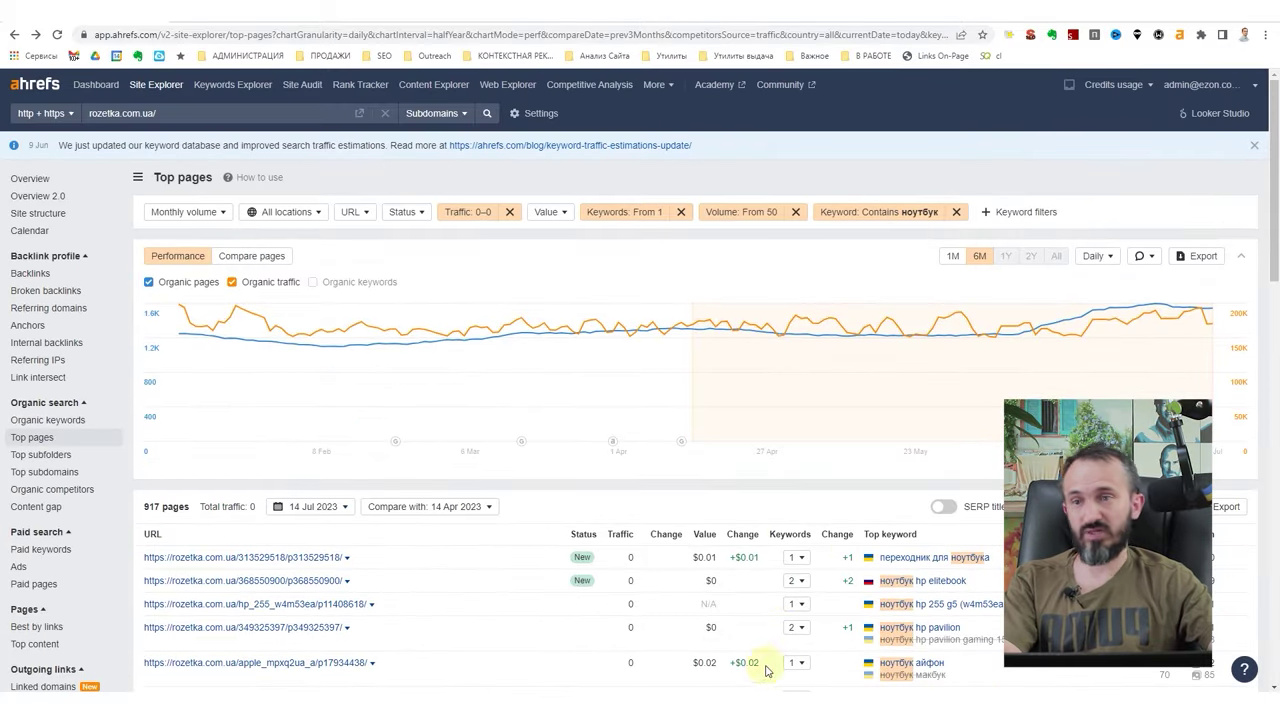
pyautogui.scroll(-7, 767, 670)
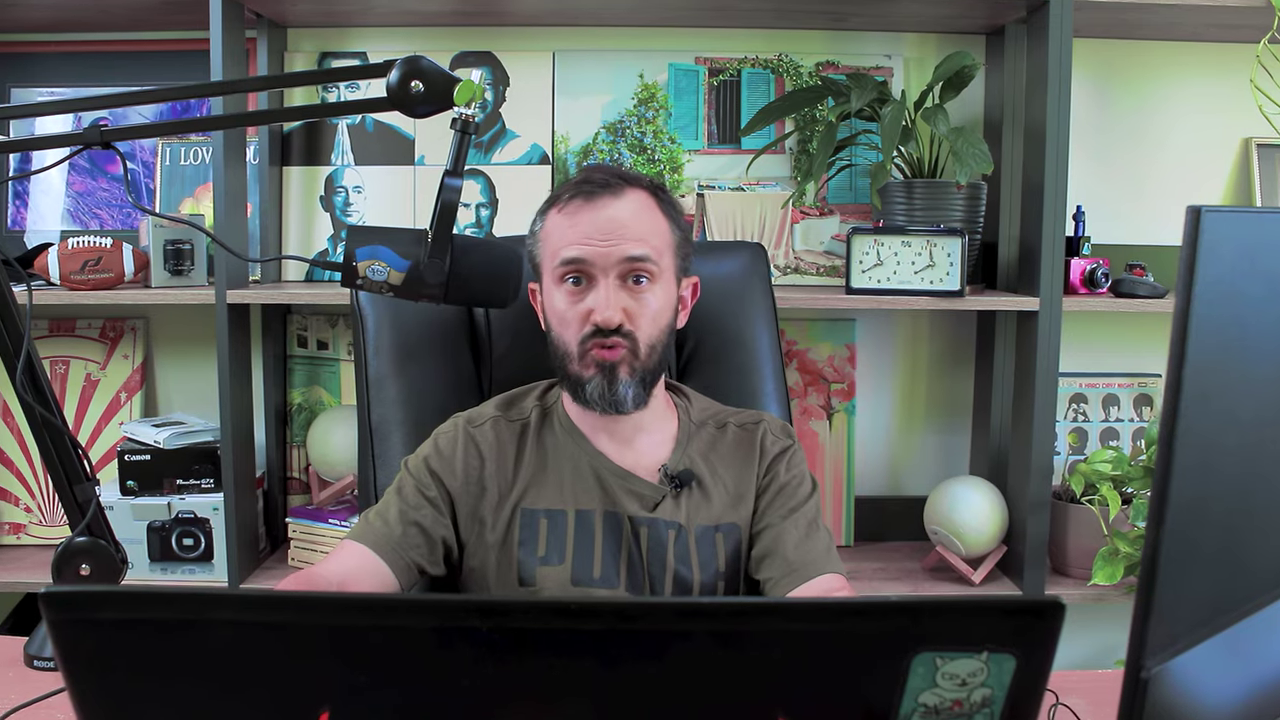
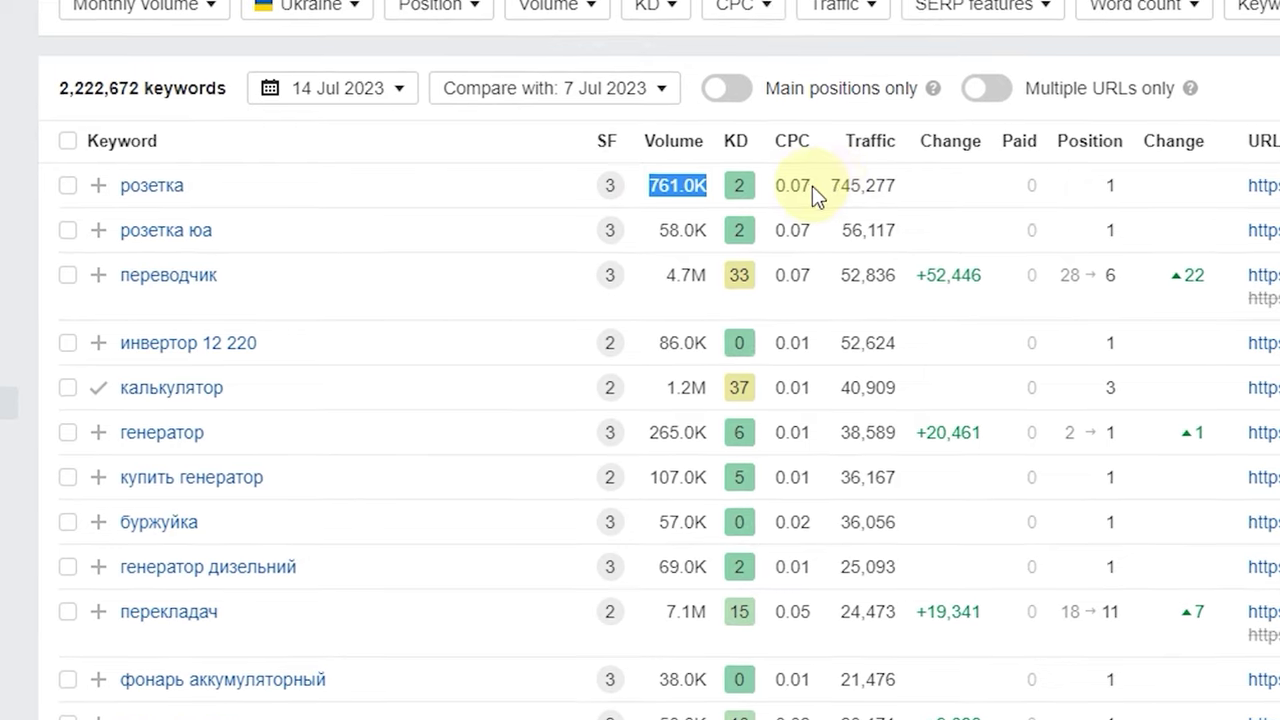
pyautogui.moveTo(828, 185); pyautogui.dragTo(928, 198)
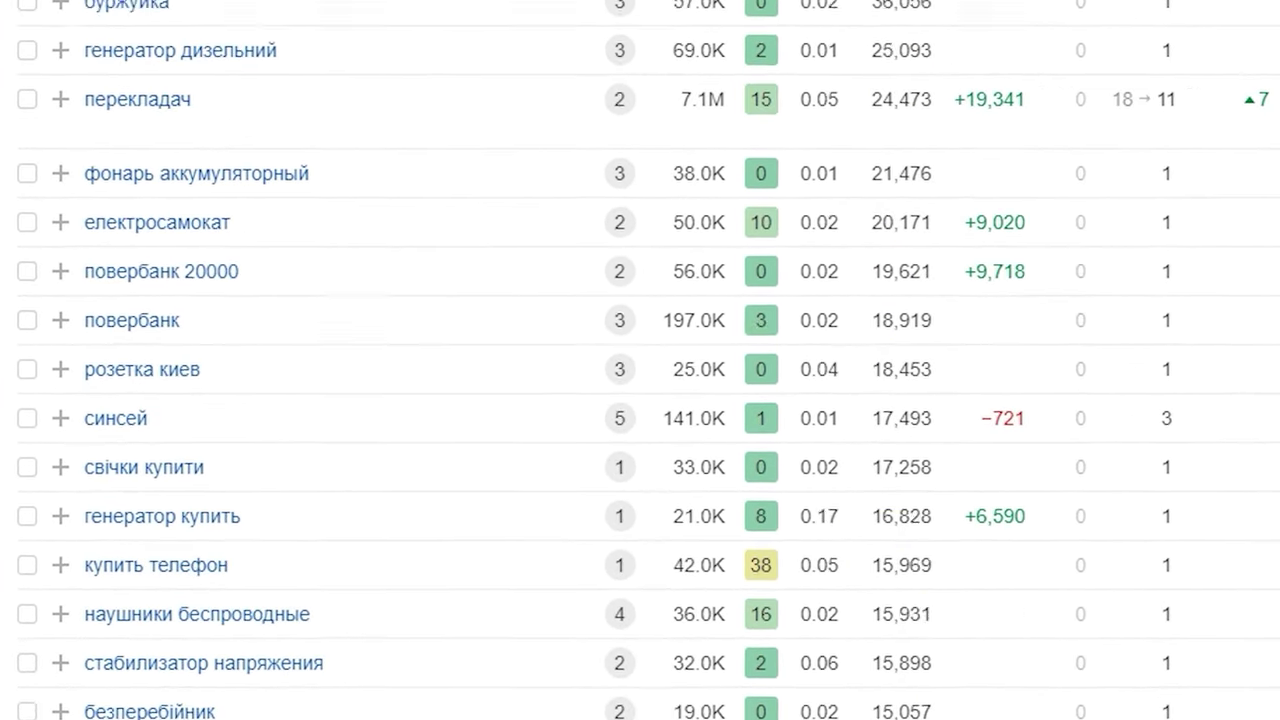
pyautogui.scroll(1, 552, 303)
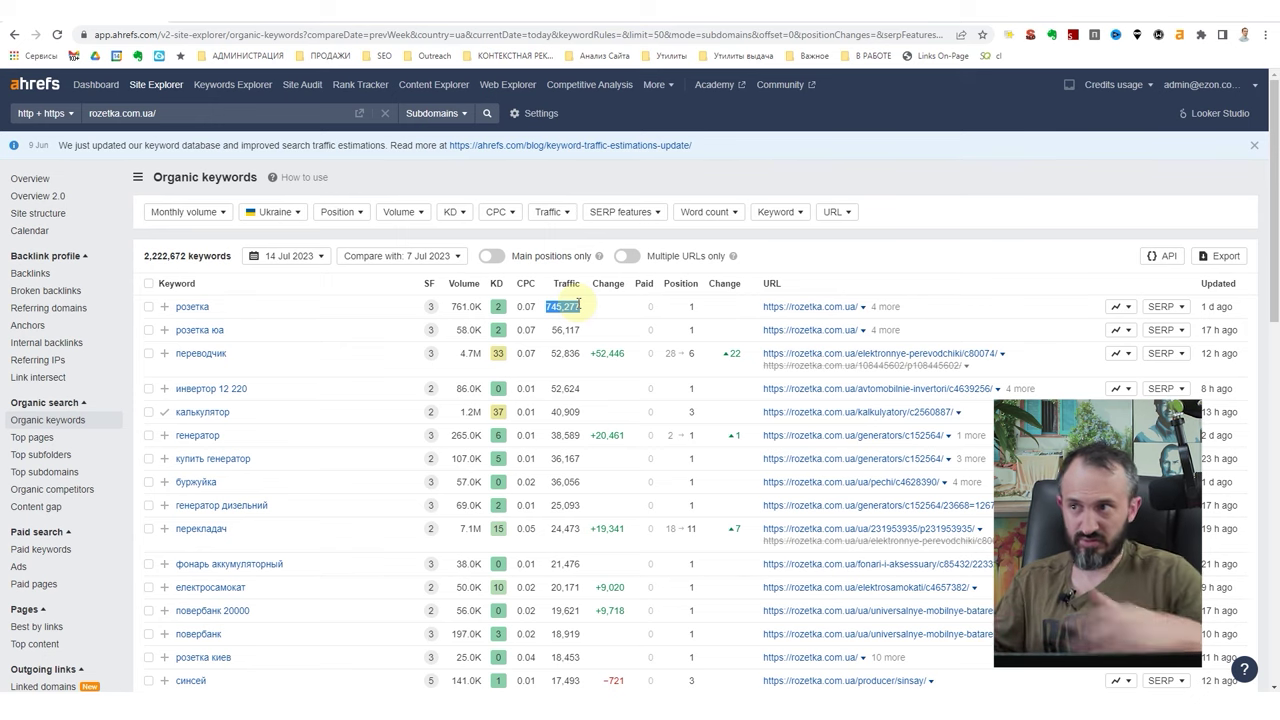
# - Set up an any-rule keyword filter for the organic keywords that excludes the phrase match "розетка"
pyautogui.click(775, 212)
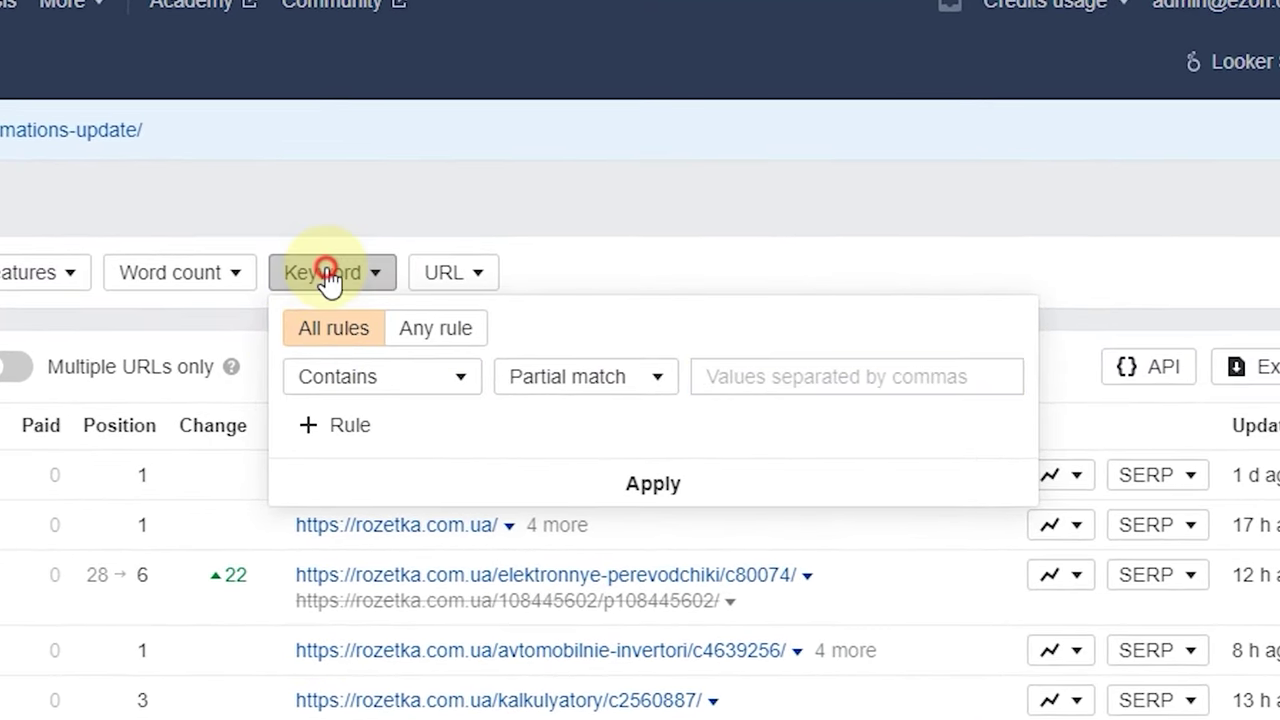
pyautogui.click(358, 281)
pyautogui.click(343, 275)
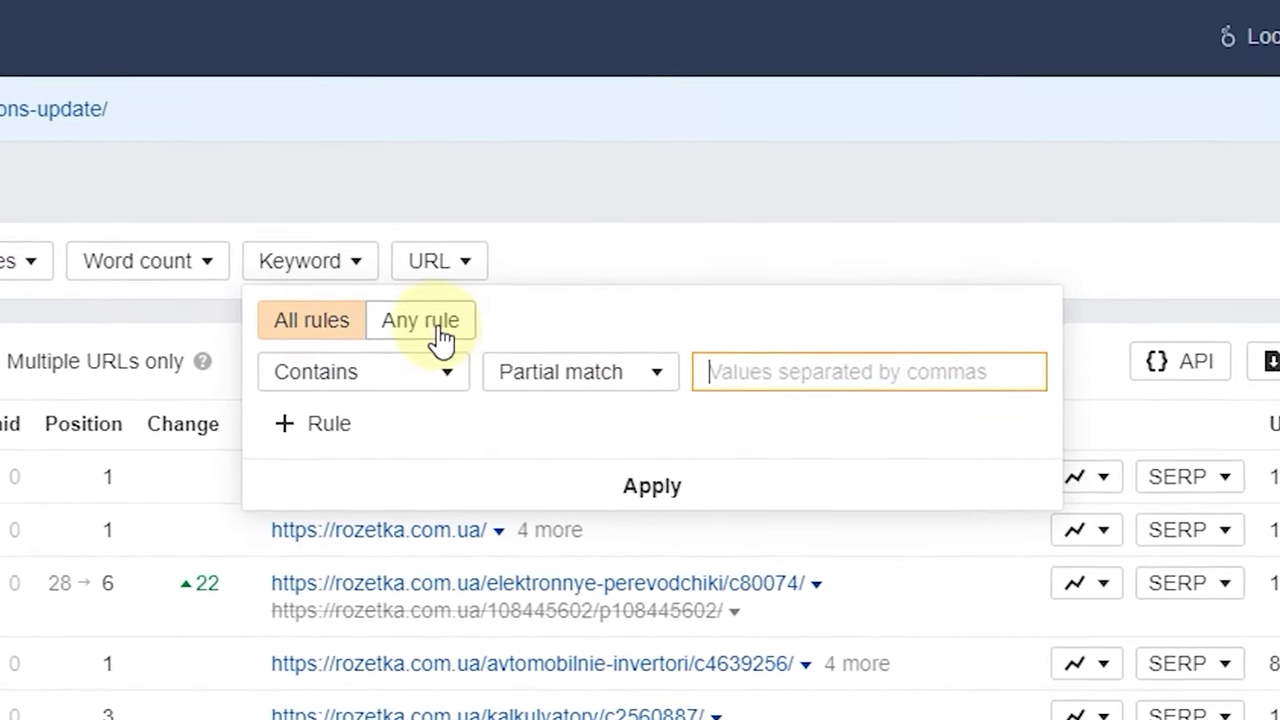
pyautogui.click(431, 326)
pyautogui.click(676, 385)
pyautogui.click(531, 420)
pyautogui.click(400, 371)
pyautogui.click(398, 546)
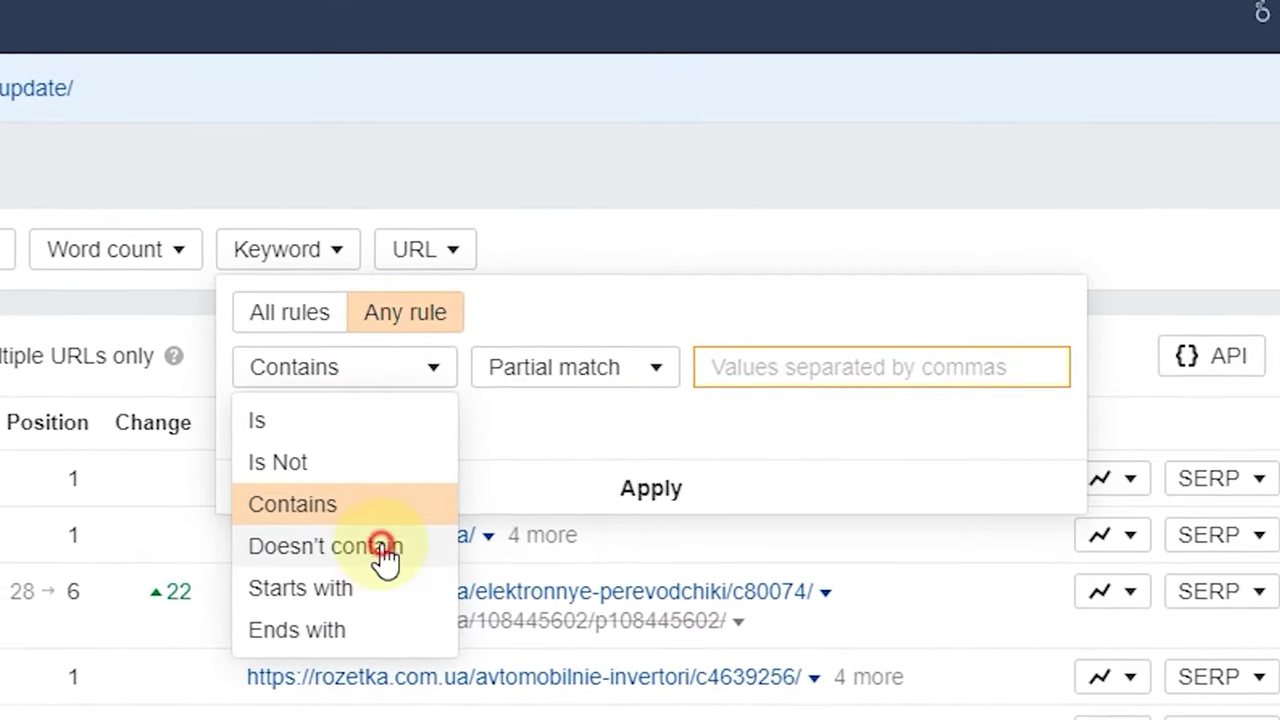
pyautogui.click(940, 363)
pyautogui.write('розетка')
# - Add a second phrase-match exclusion for "rozetka" and apply the keyword filter with all rules required
pyautogui.click(305, 421)
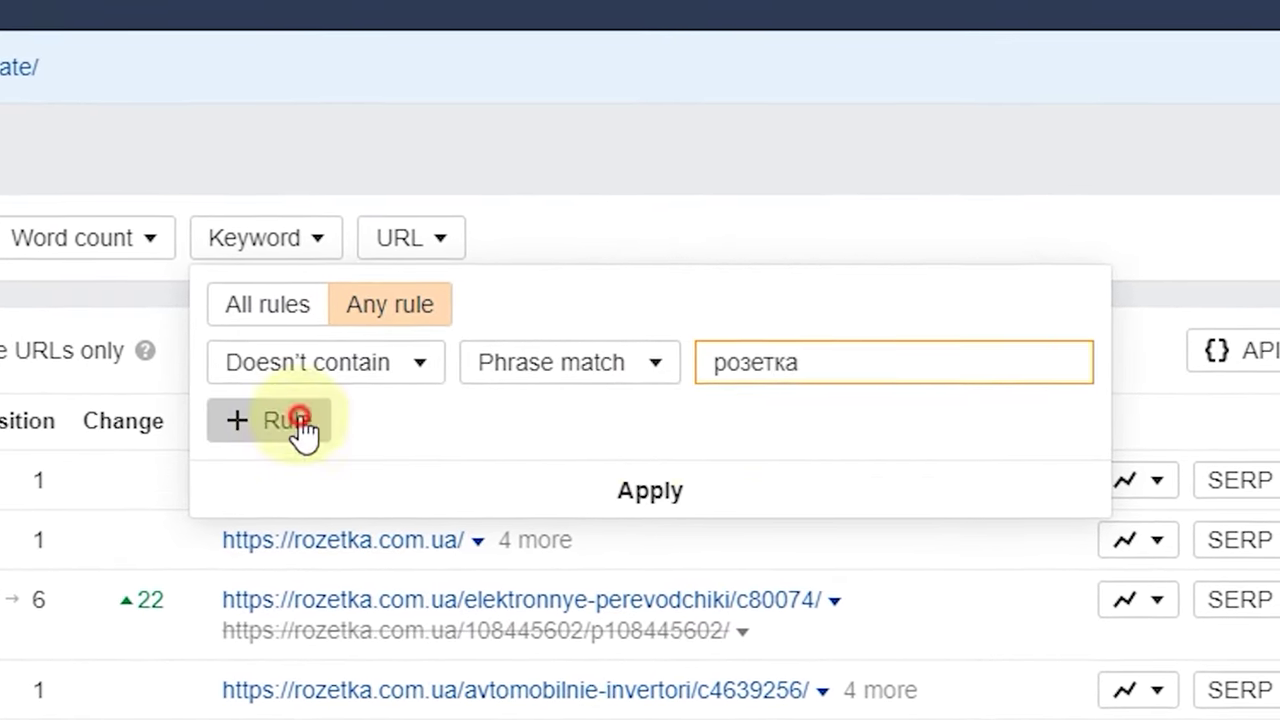
pyautogui.click(570, 425)
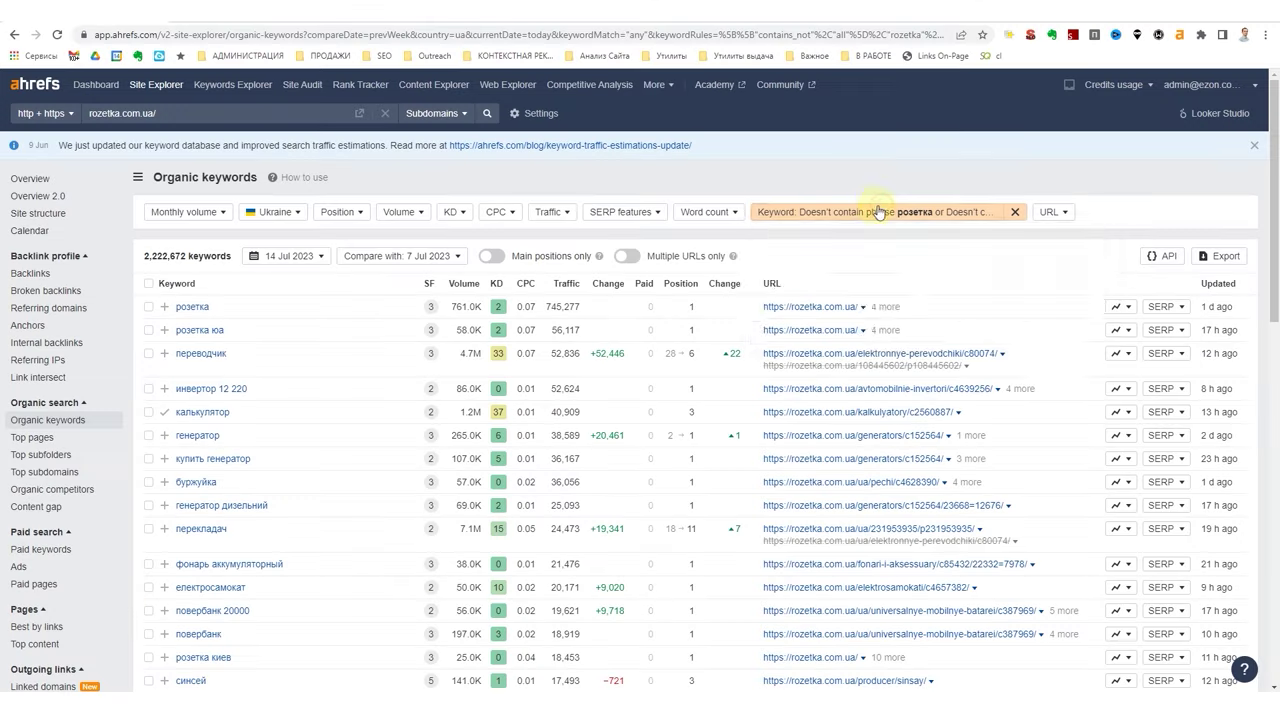
pyautogui.click(880, 212)
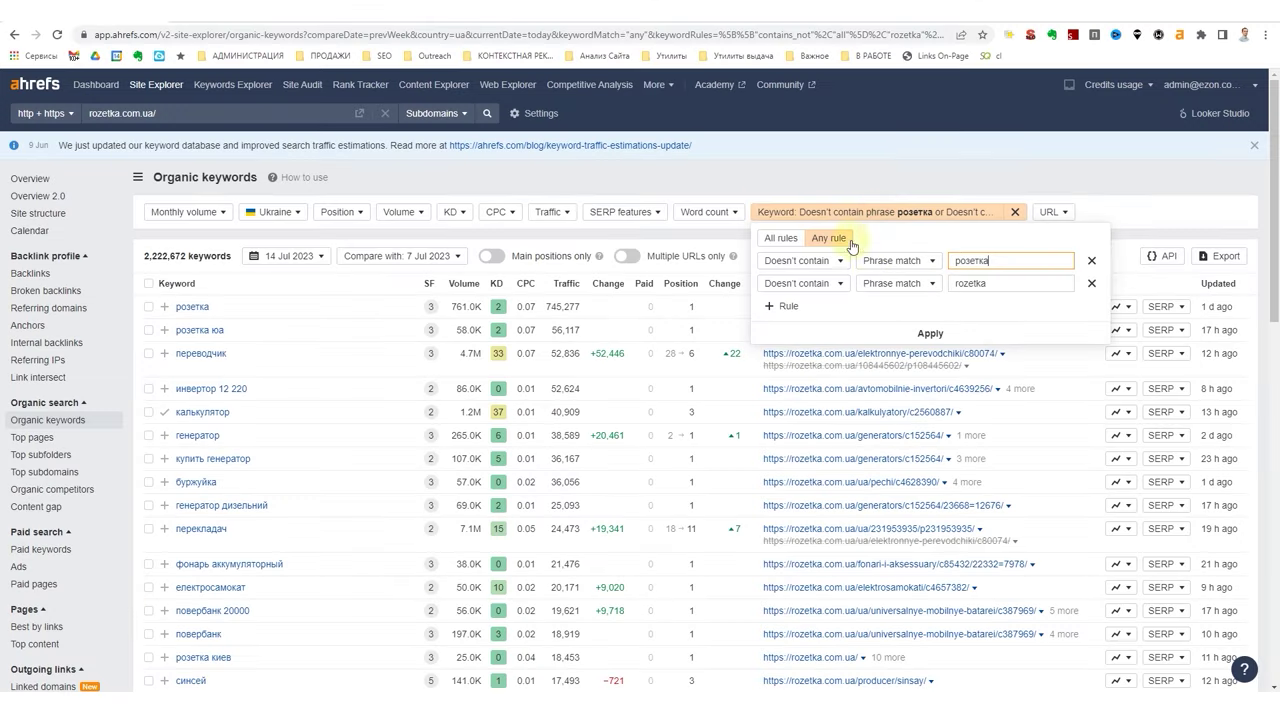
pyautogui.click(343, 404)
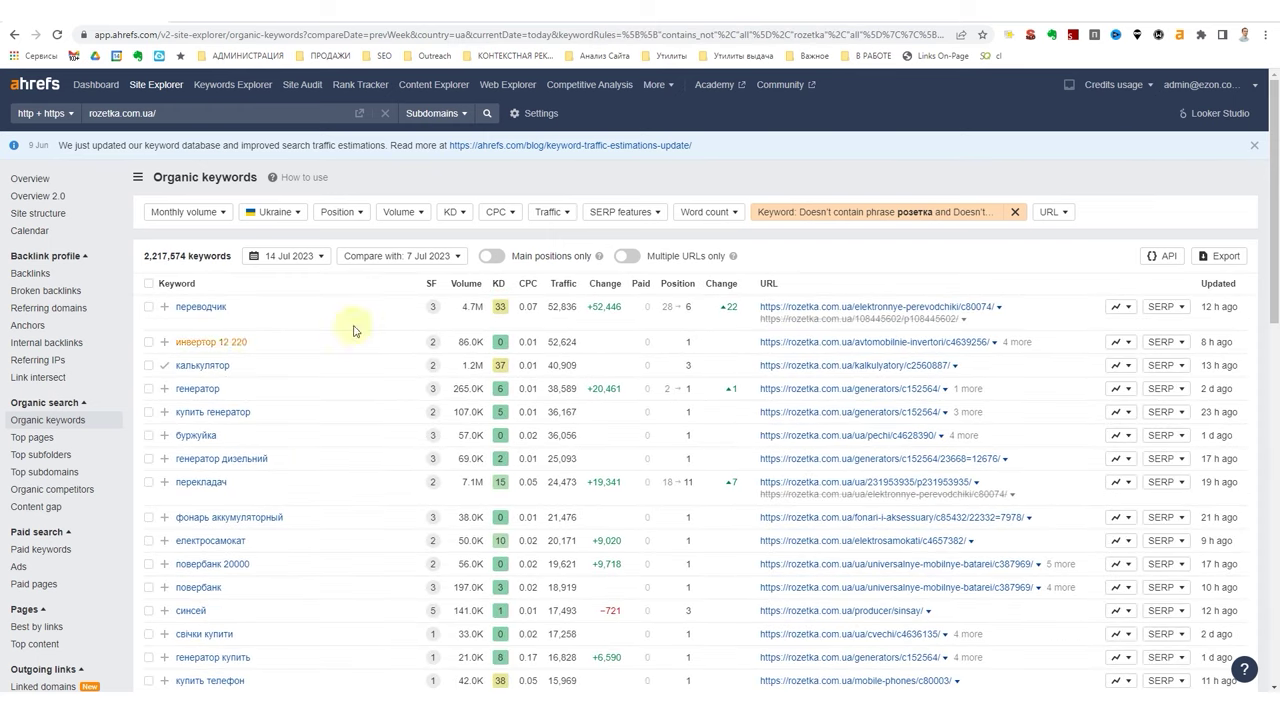
# - Review the organic keywords without brand queries, comparing their volumes, traffic, positions and ranking URLs
pyautogui.scroll(-10, 440, 380)
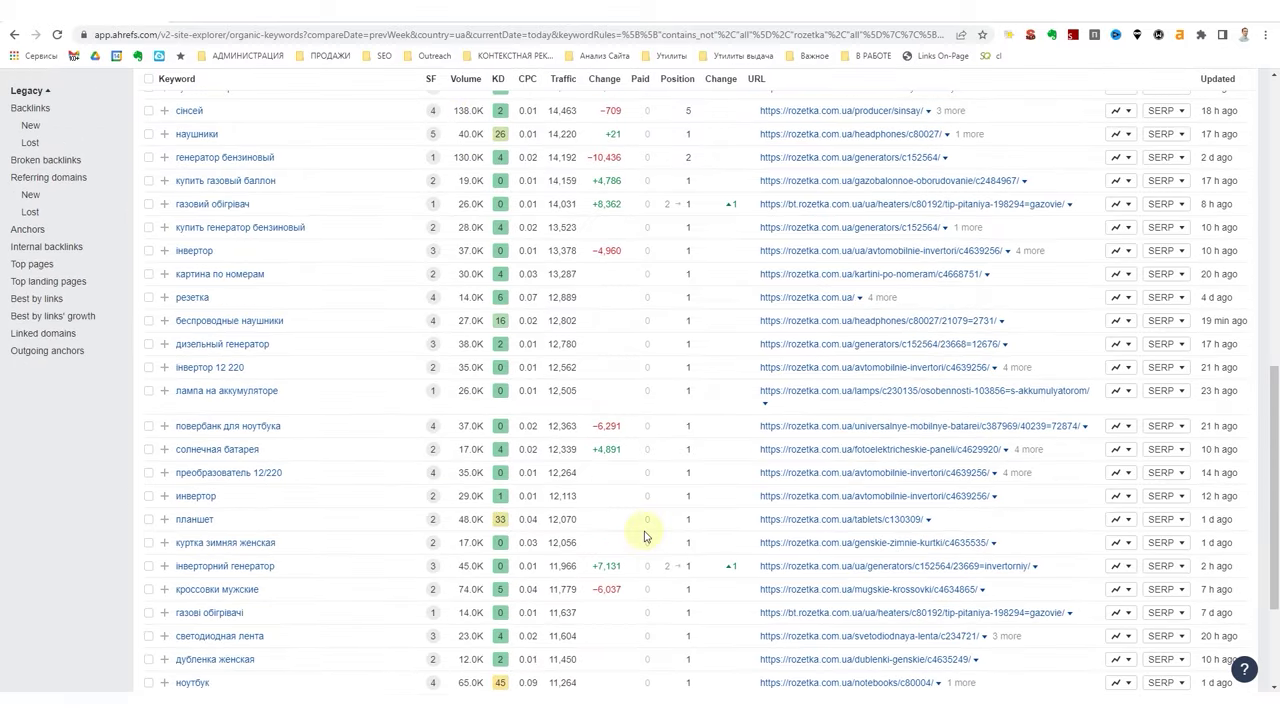
pyautogui.scroll(8, 636, 520)
pyautogui.scroll(2, 626, 510)
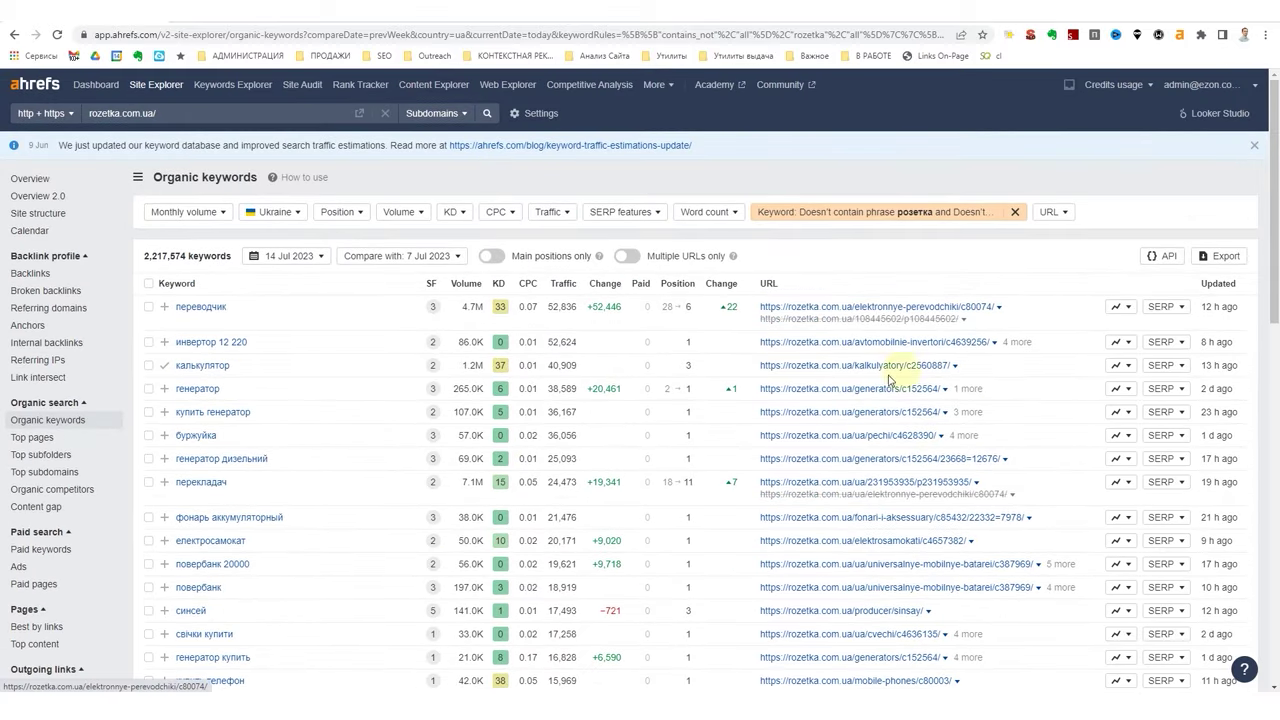
pyautogui.scroll(-1, 560, 500)
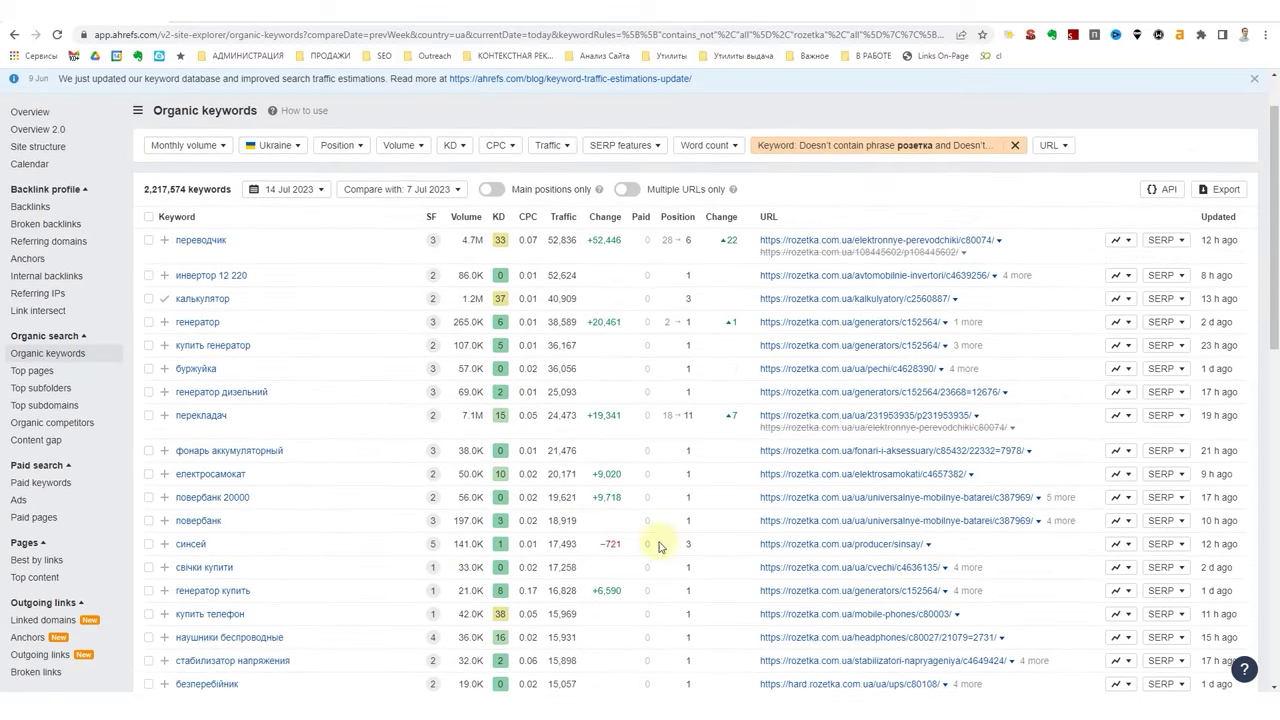
pyautogui.scroll(-5, 654, 543)
pyautogui.scroll(7, 501, 470)
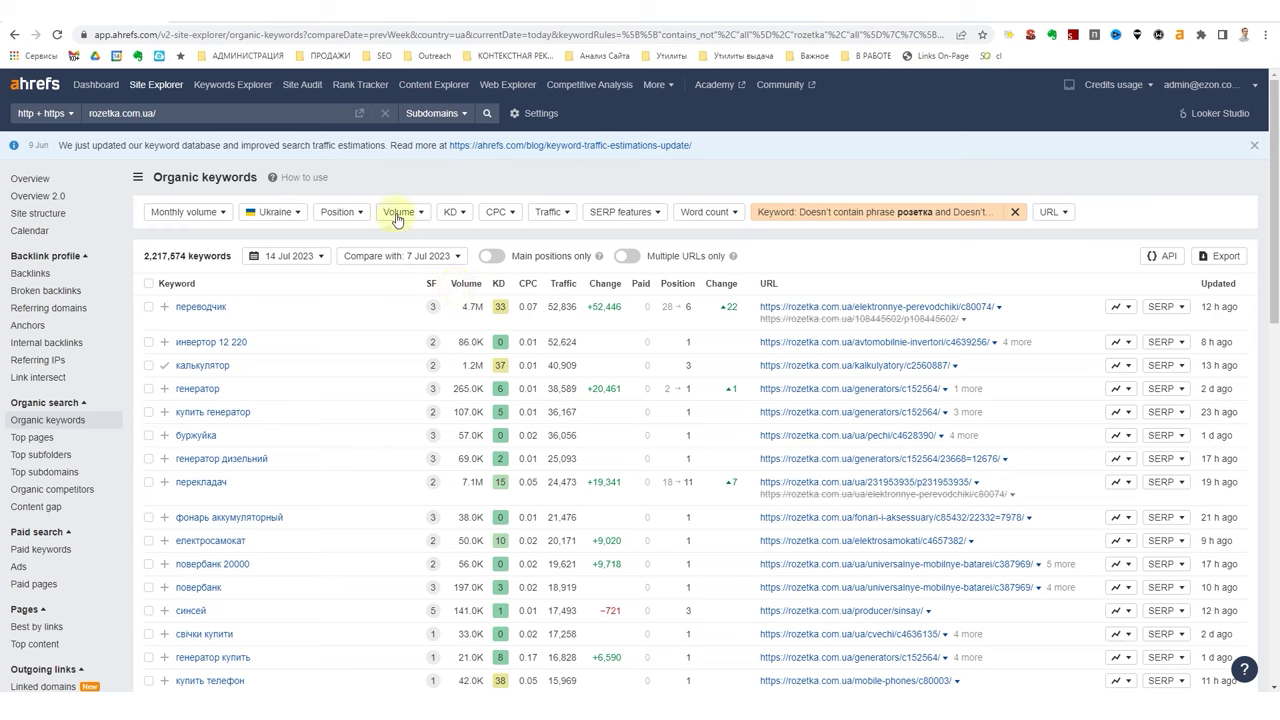
# - Filter the organic keywords to a traffic range of 0 to 0 and show the results
pyautogui.click(553, 212)
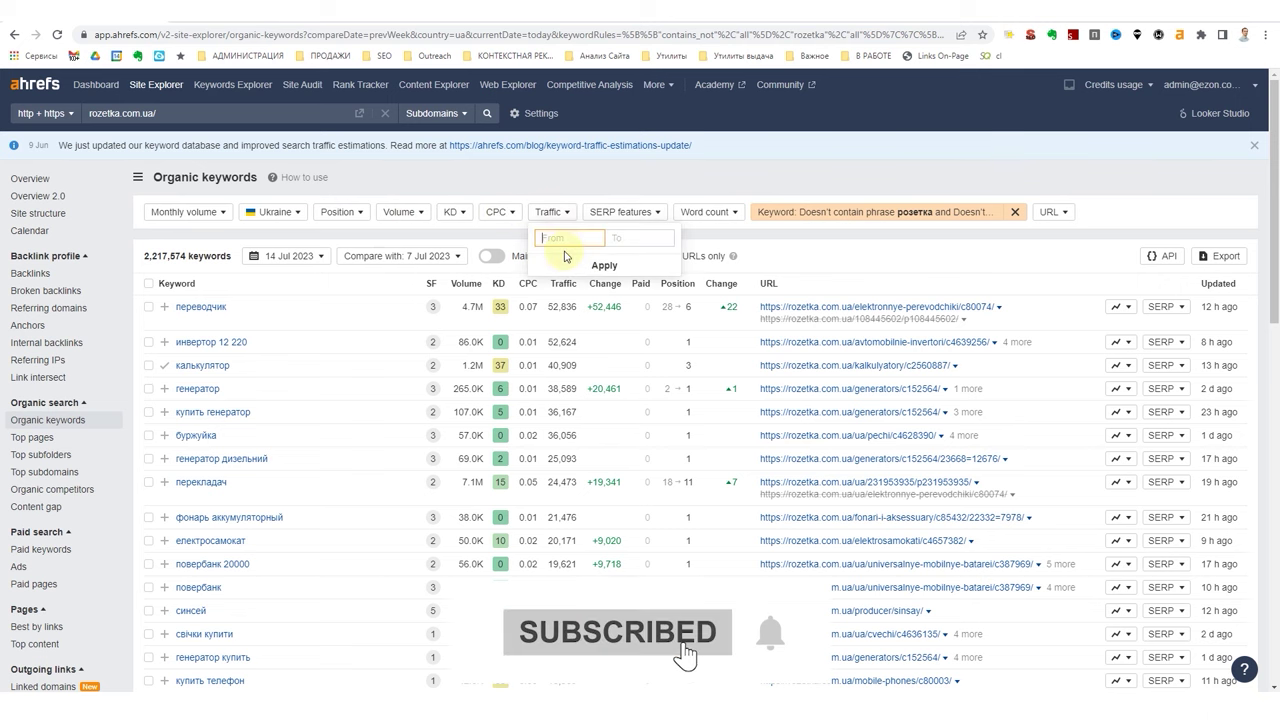
pyautogui.click(563, 253)
pyautogui.click(205, 258)
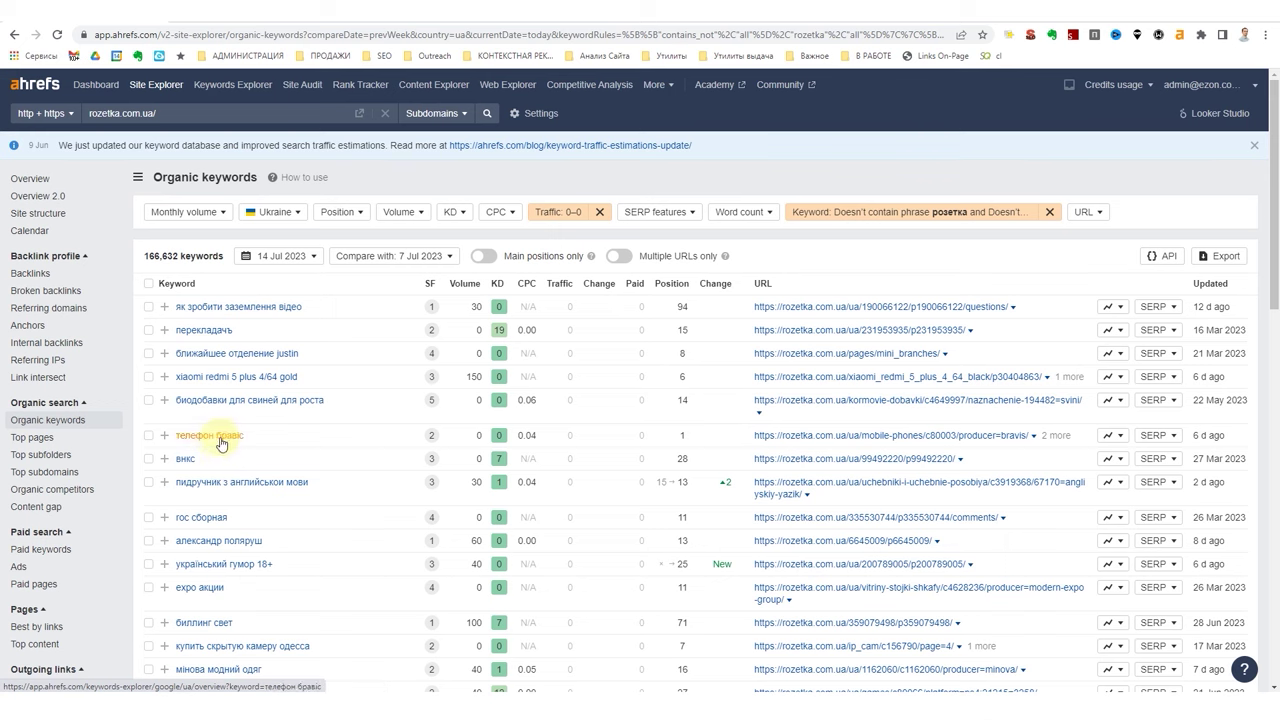
# - Open the SERP overview for the keyword "телефон бравіс" and close it again
pyautogui.click(1160, 435)
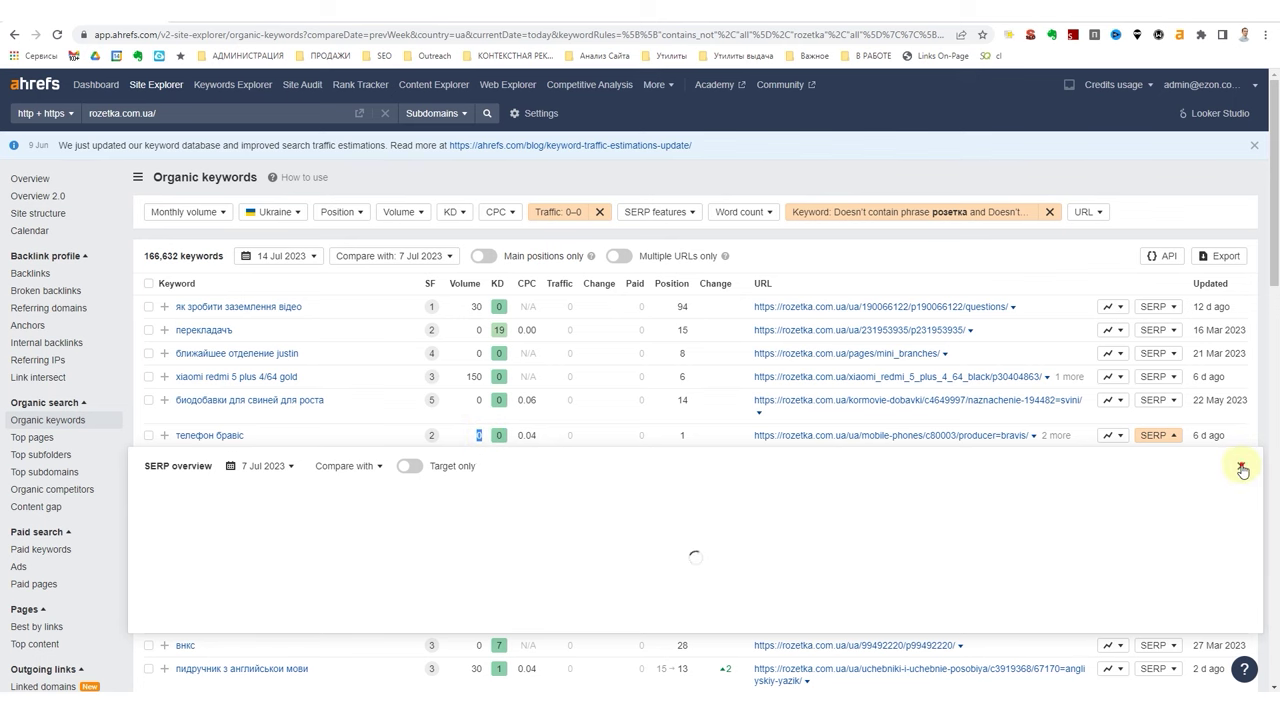
pyautogui.press('Escape')
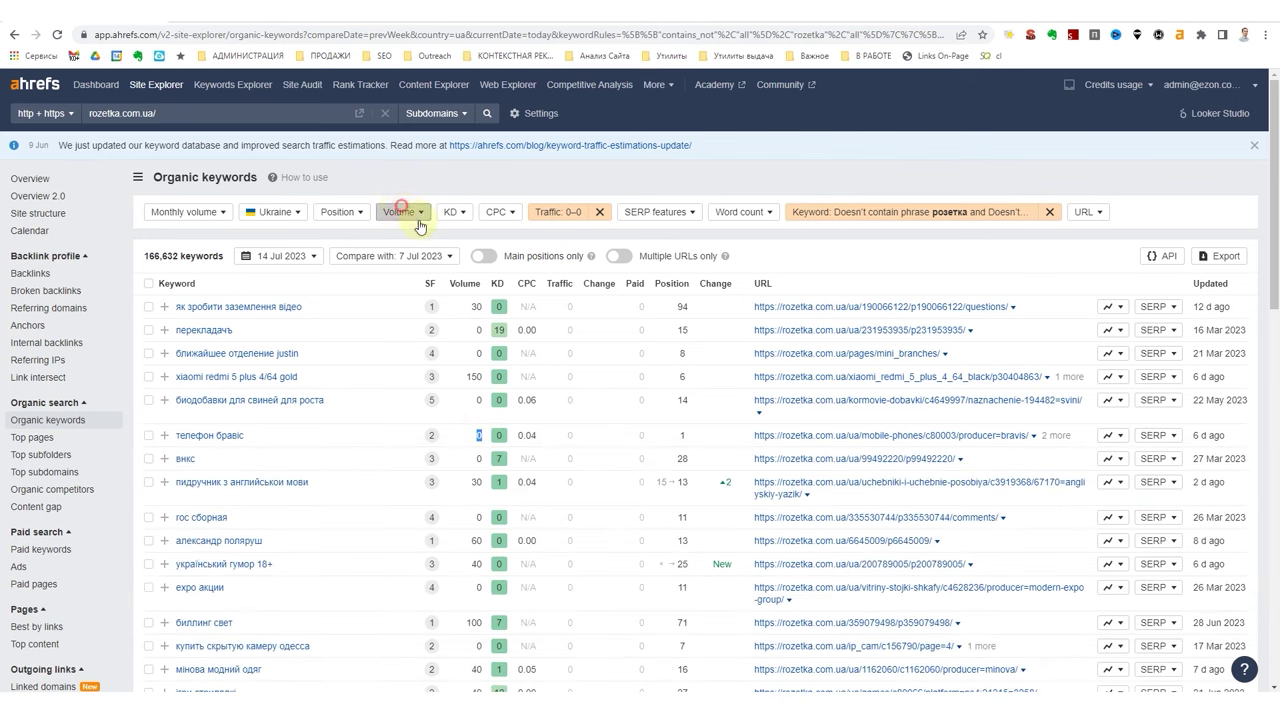
# - Limit the zero-traffic keywords to a volume from 40 and show the results
pyautogui.click(418, 221)
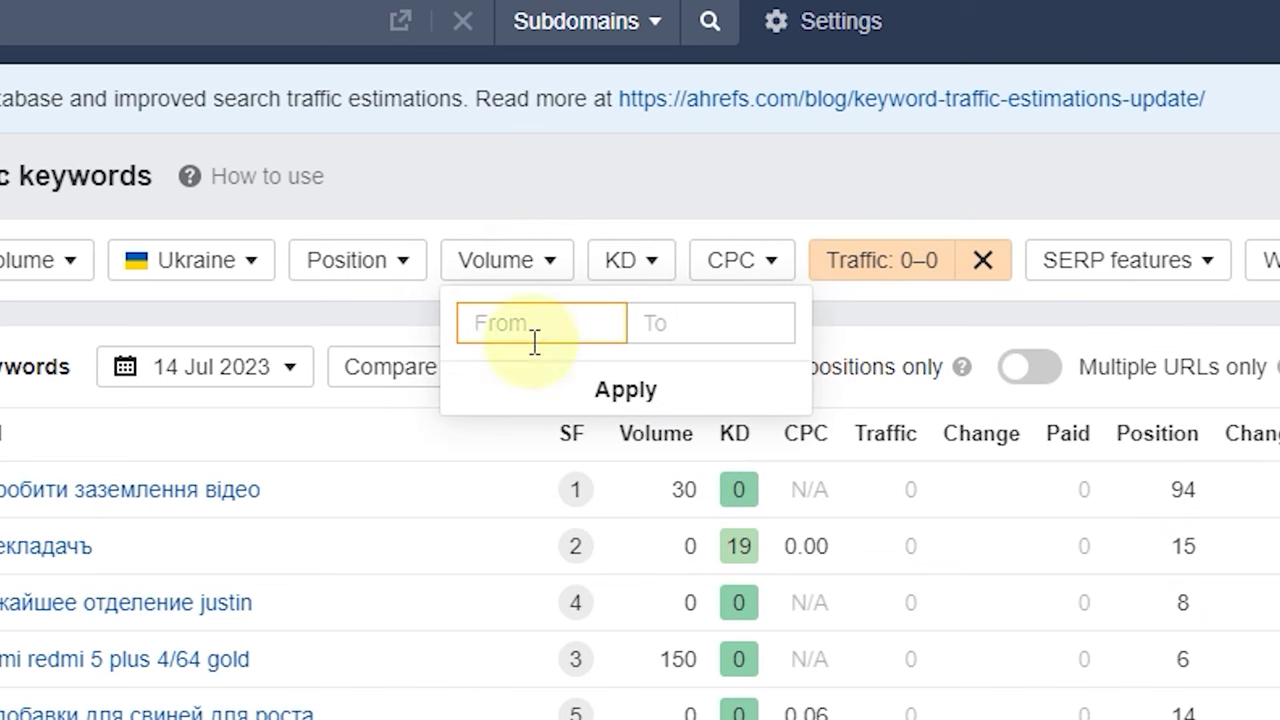
pyautogui.write('40')
pyautogui.click(622, 392)
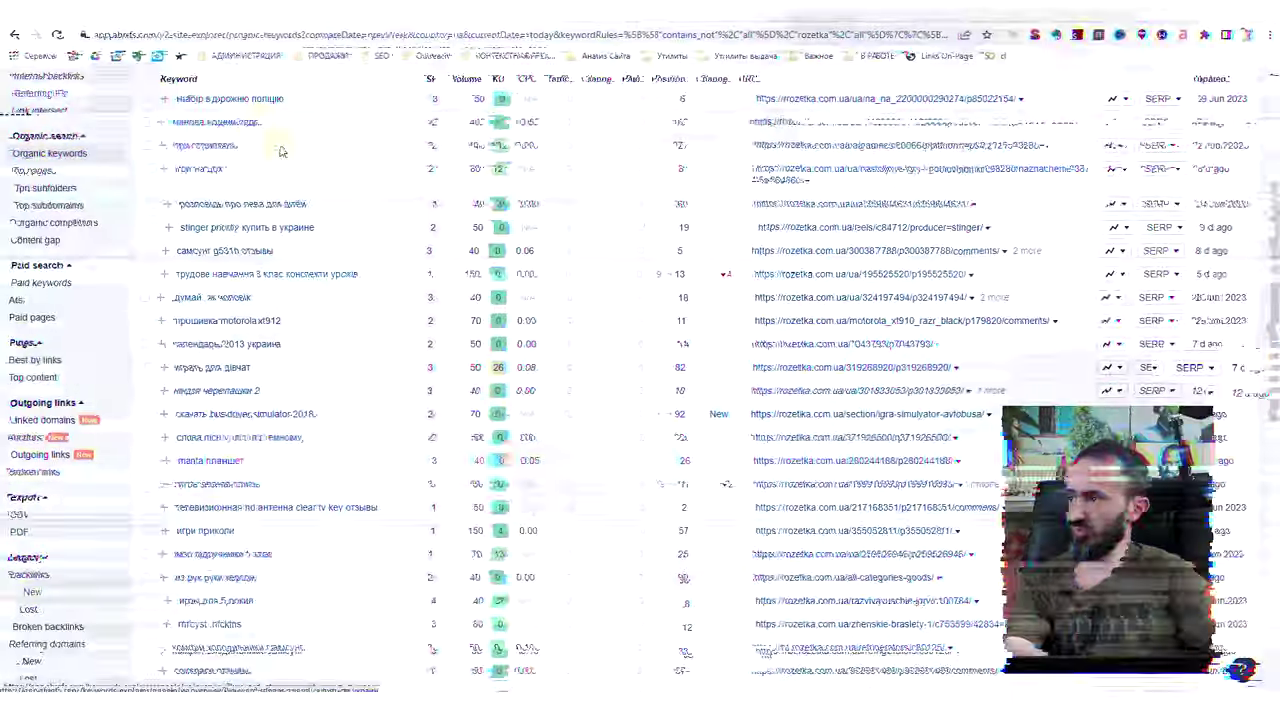
# - Review the zero-traffic keywords on the first results page and move on to page 2
pyautogui.scroll(-2, 258, 615)
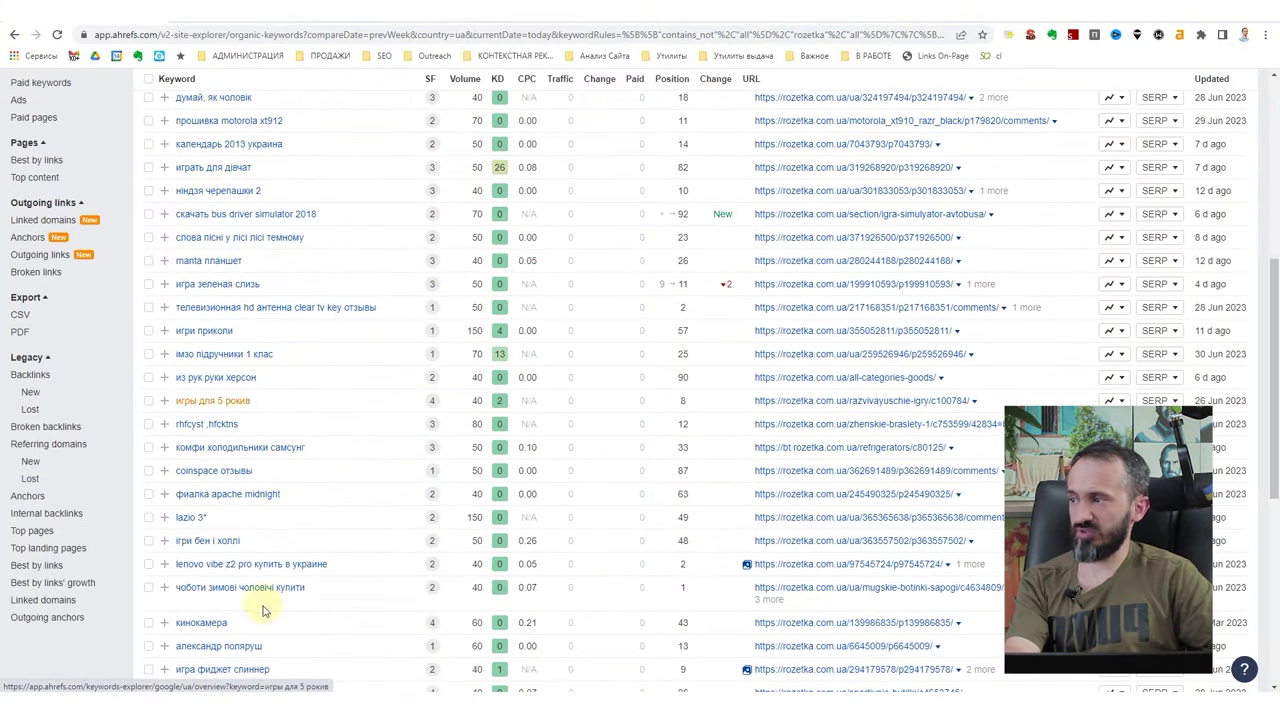
pyautogui.scroll(-3, 275, 470)
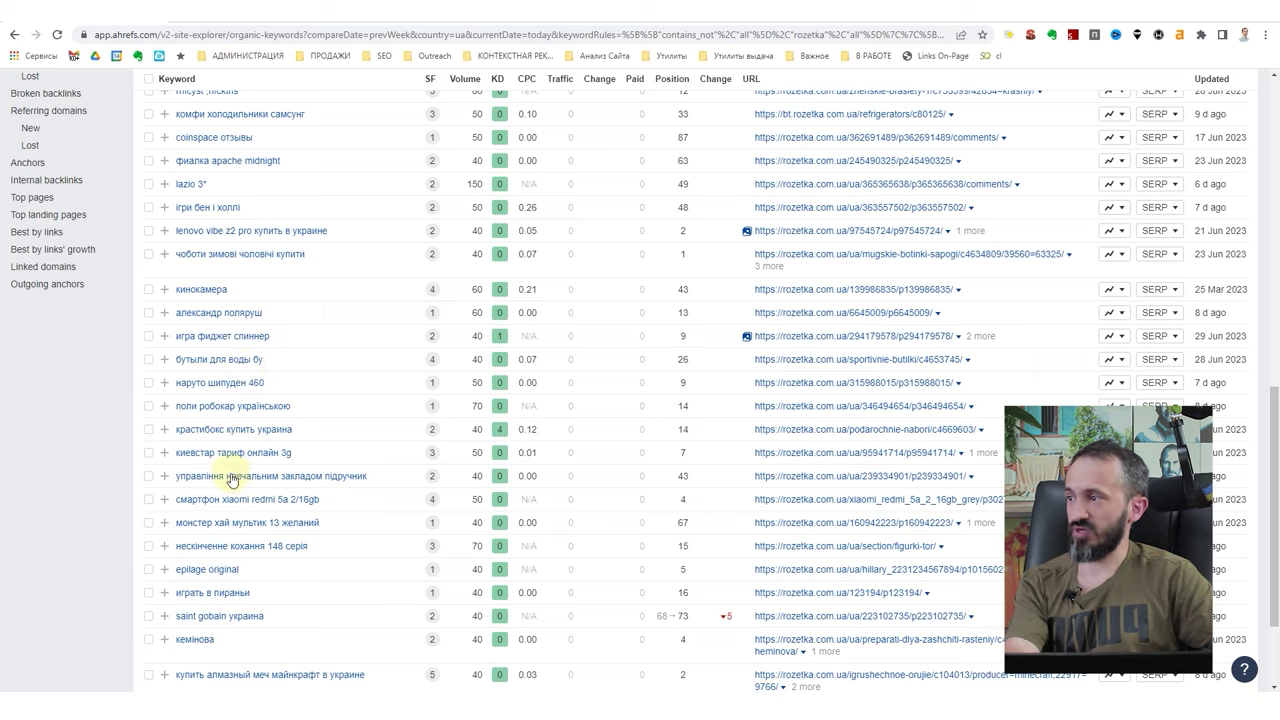
pyautogui.scroll(-2, 229, 562)
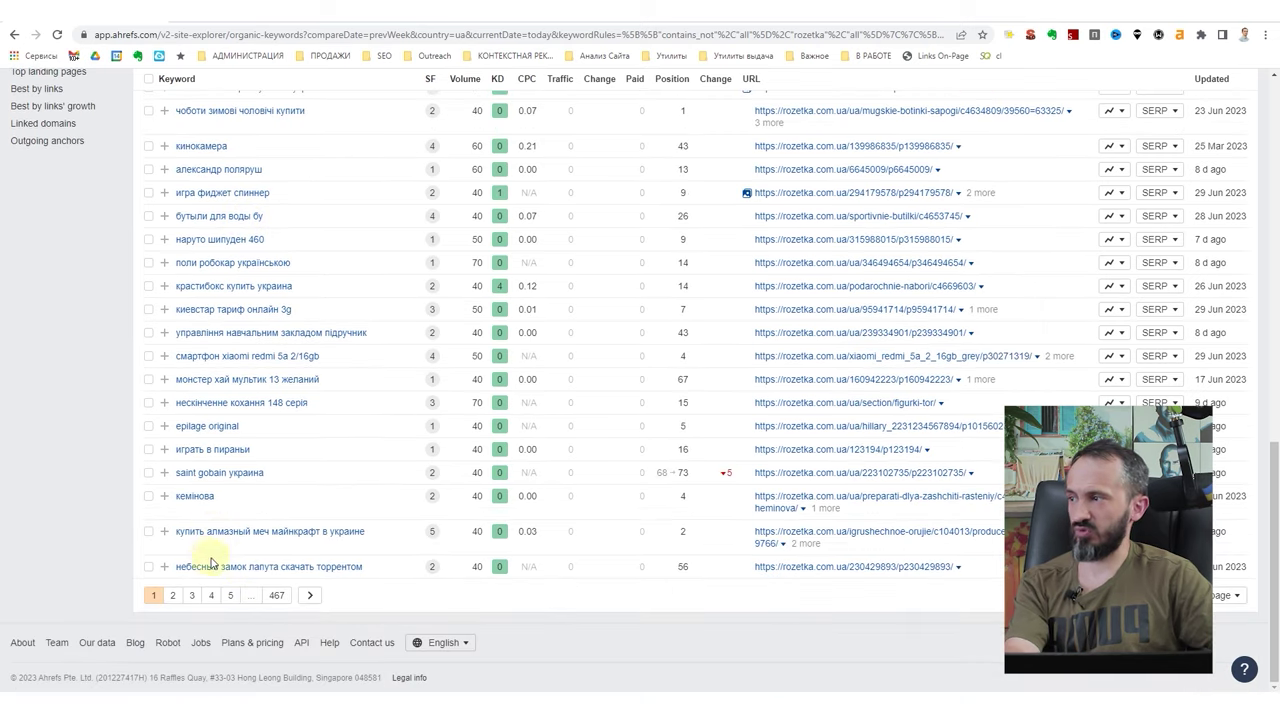
pyautogui.click(171, 596)
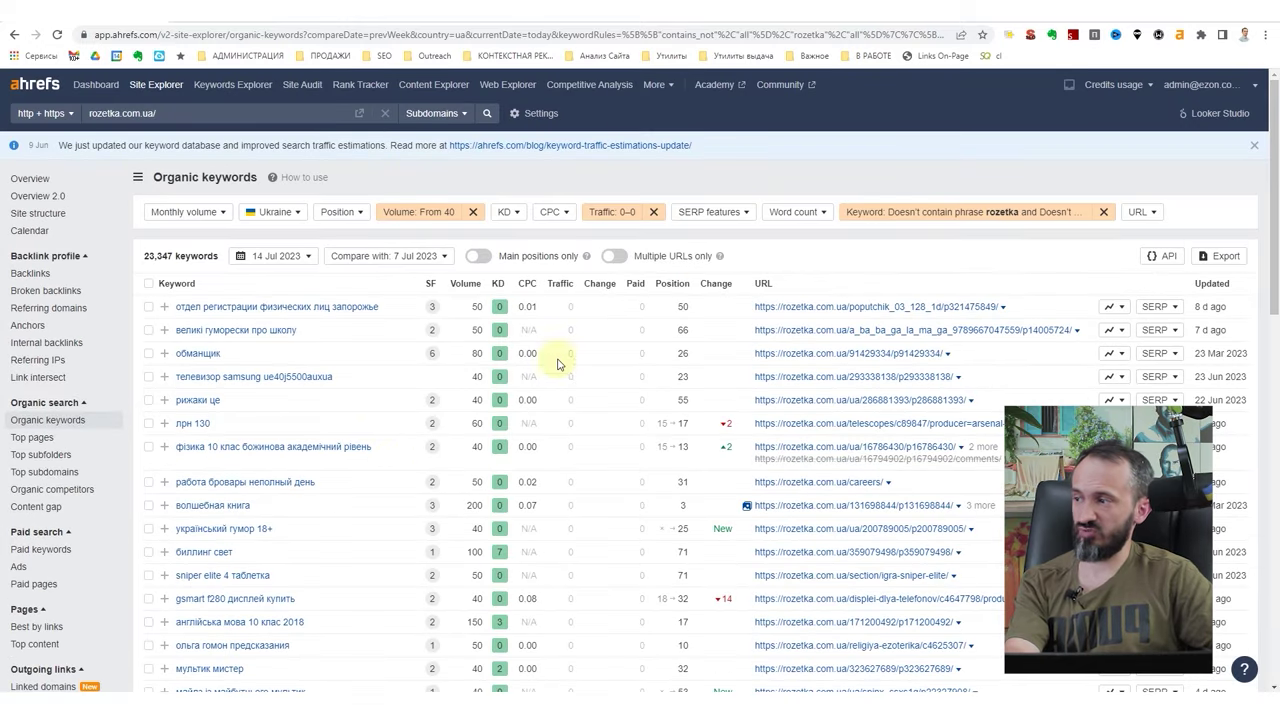
# - Add a keyword rule requiring the phrase match "ноутбук" alongside the two exclusions, and show the results for Ukraine
pyautogui.click(810, 212)
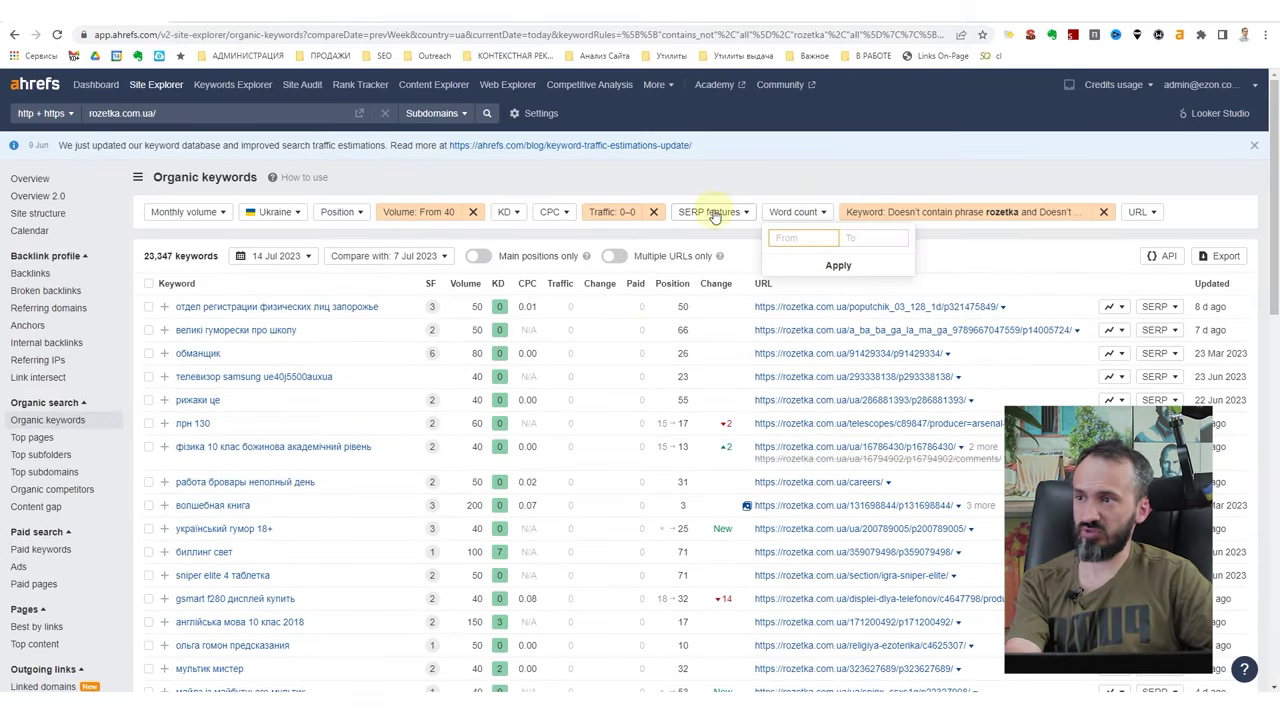
pyautogui.click(600, 182)
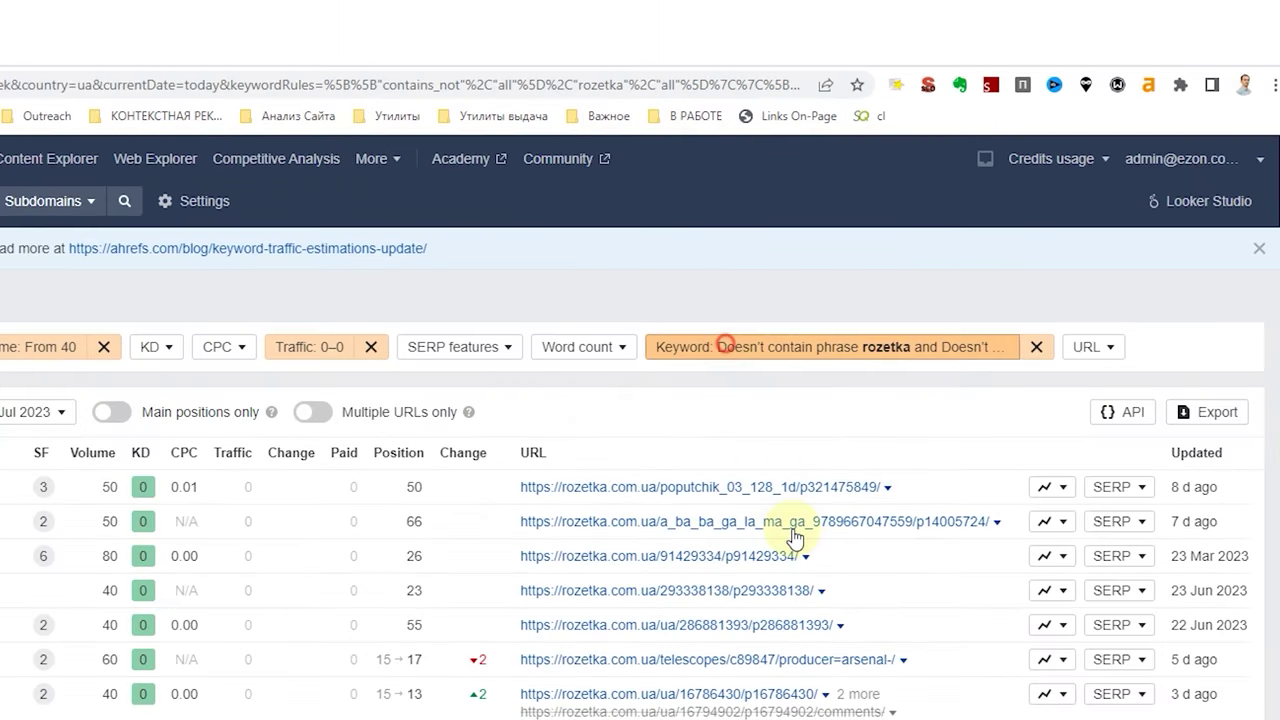
pyautogui.click(897, 212)
pyautogui.click(870, 307)
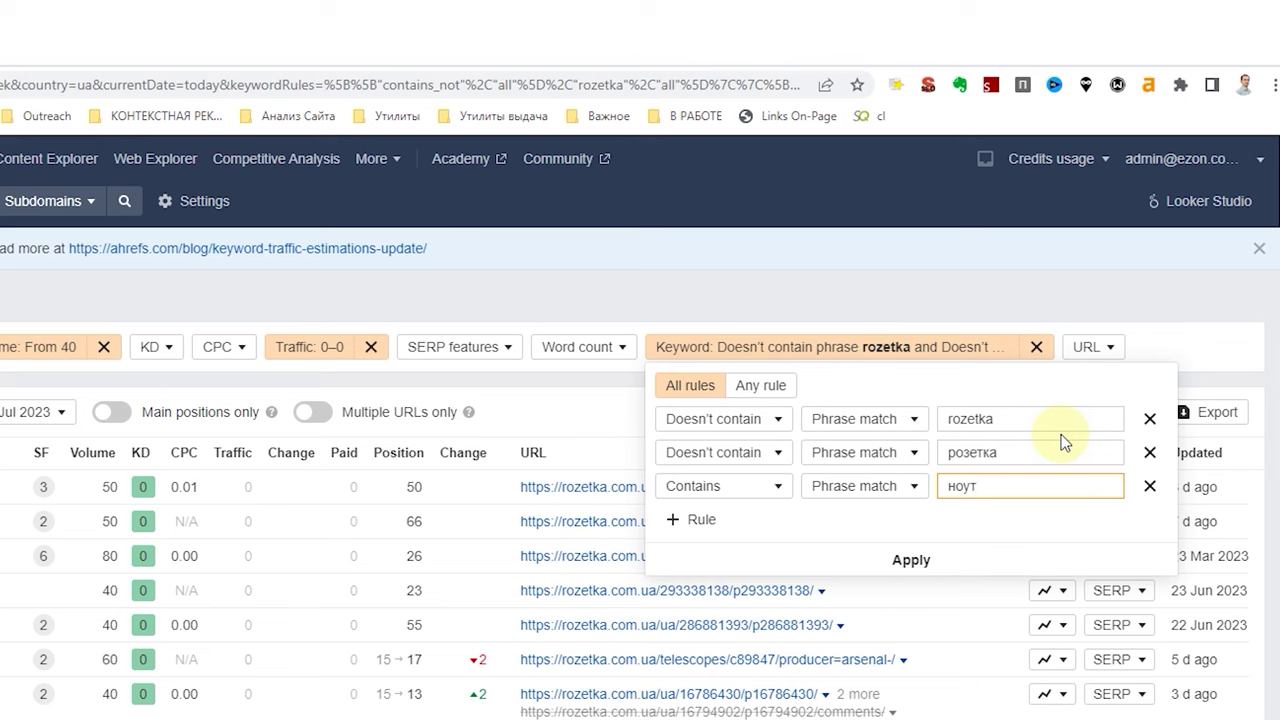
pyautogui.click(926, 561)
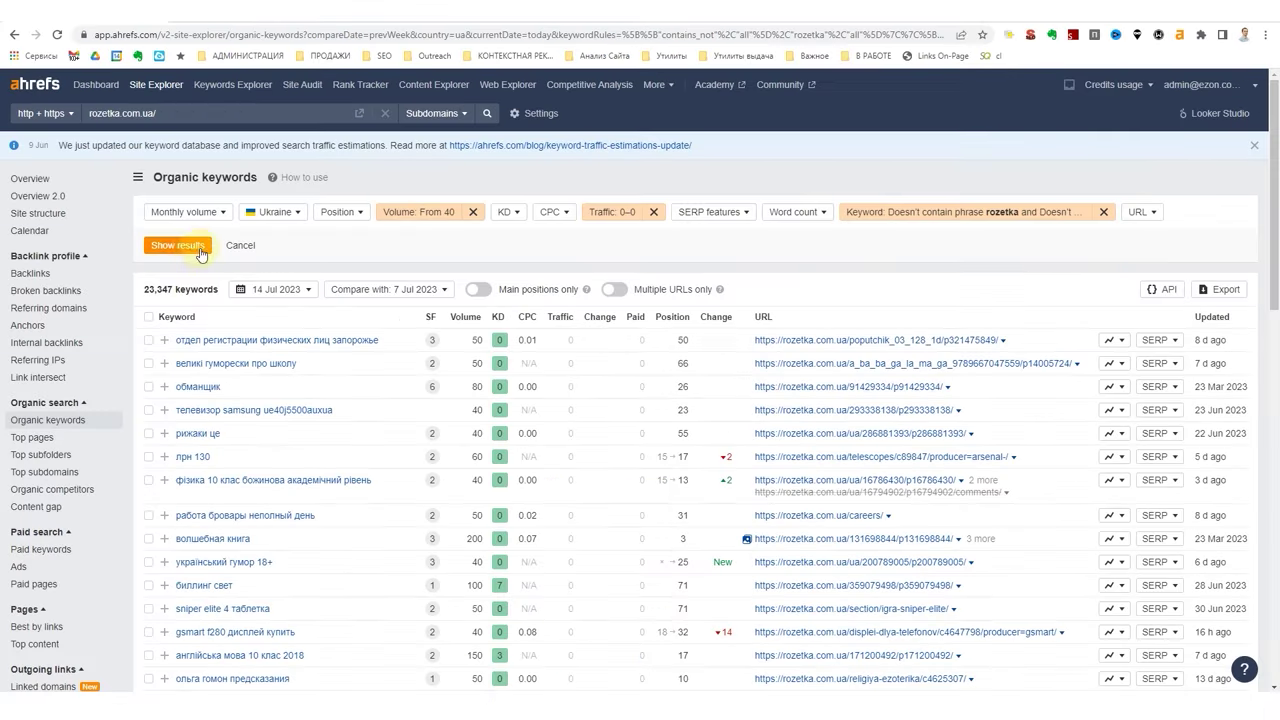
pyautogui.click(199, 250)
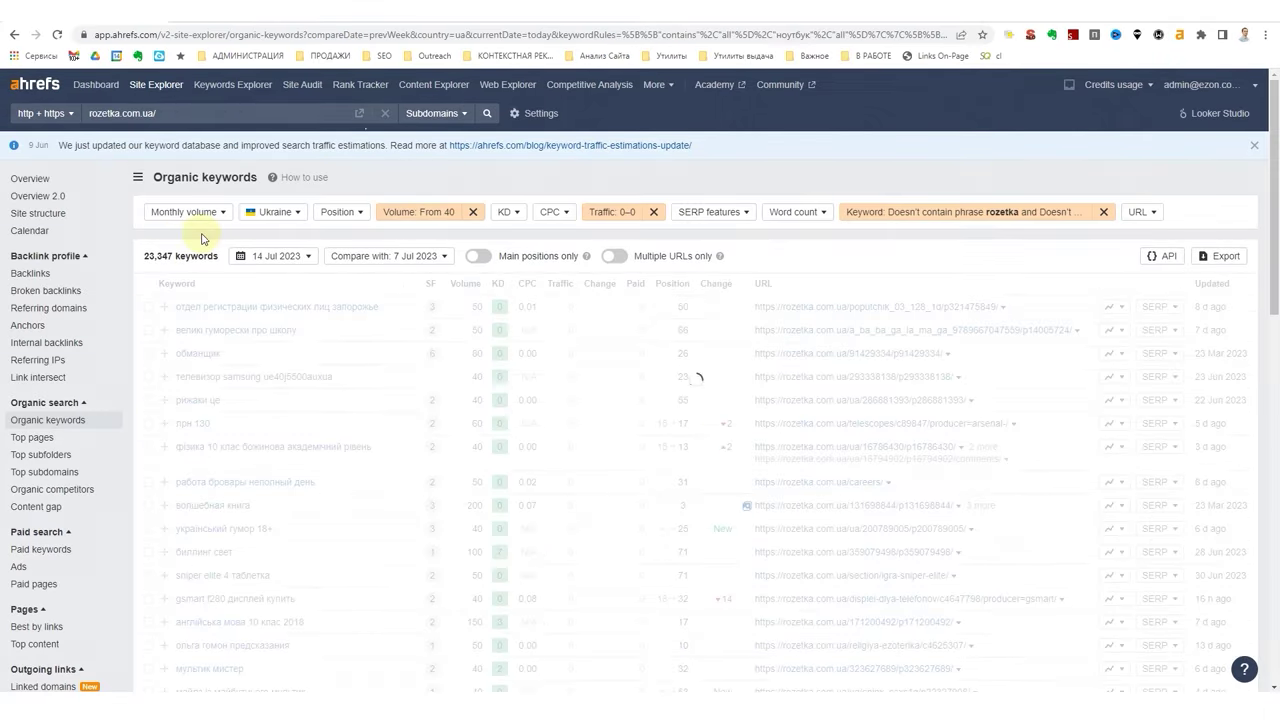
pyautogui.click(272, 212)
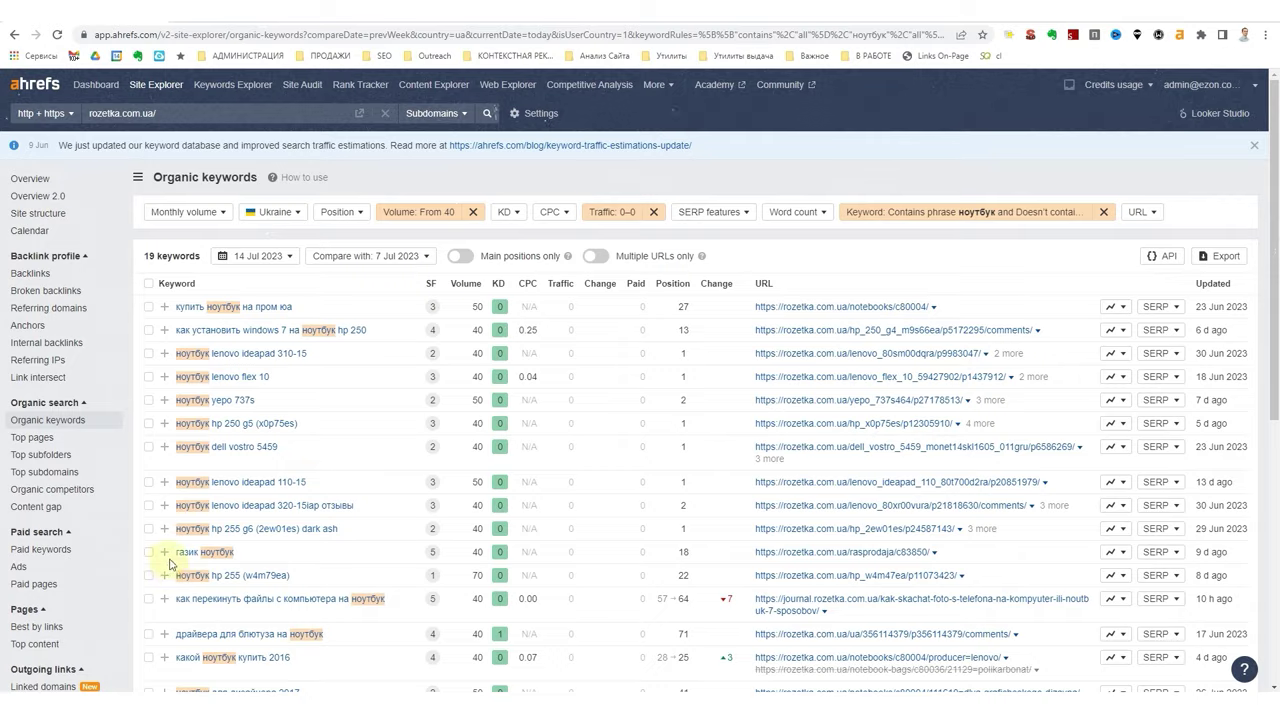
# - Review the zero-traffic laptop keywords and highlight the row of "газик ноутбук"
pyautogui.scroll(-2, 170, 565)
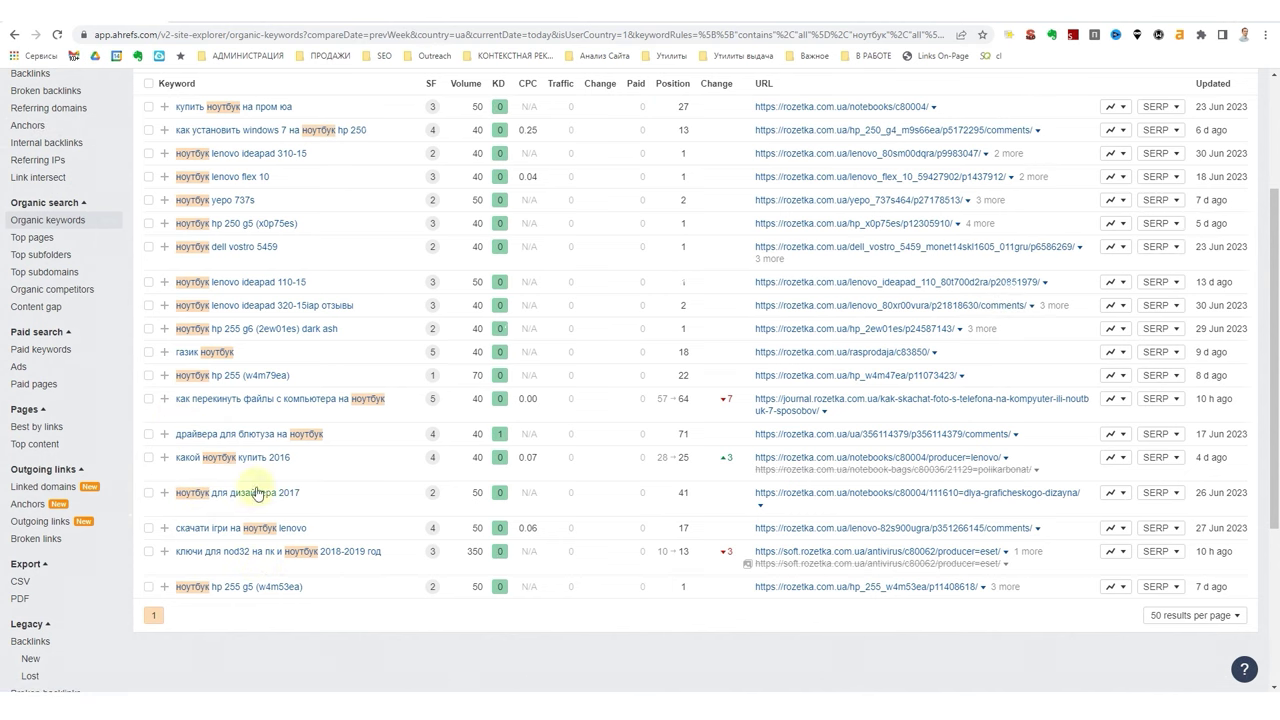
pyautogui.scroll(1, 175, 388)
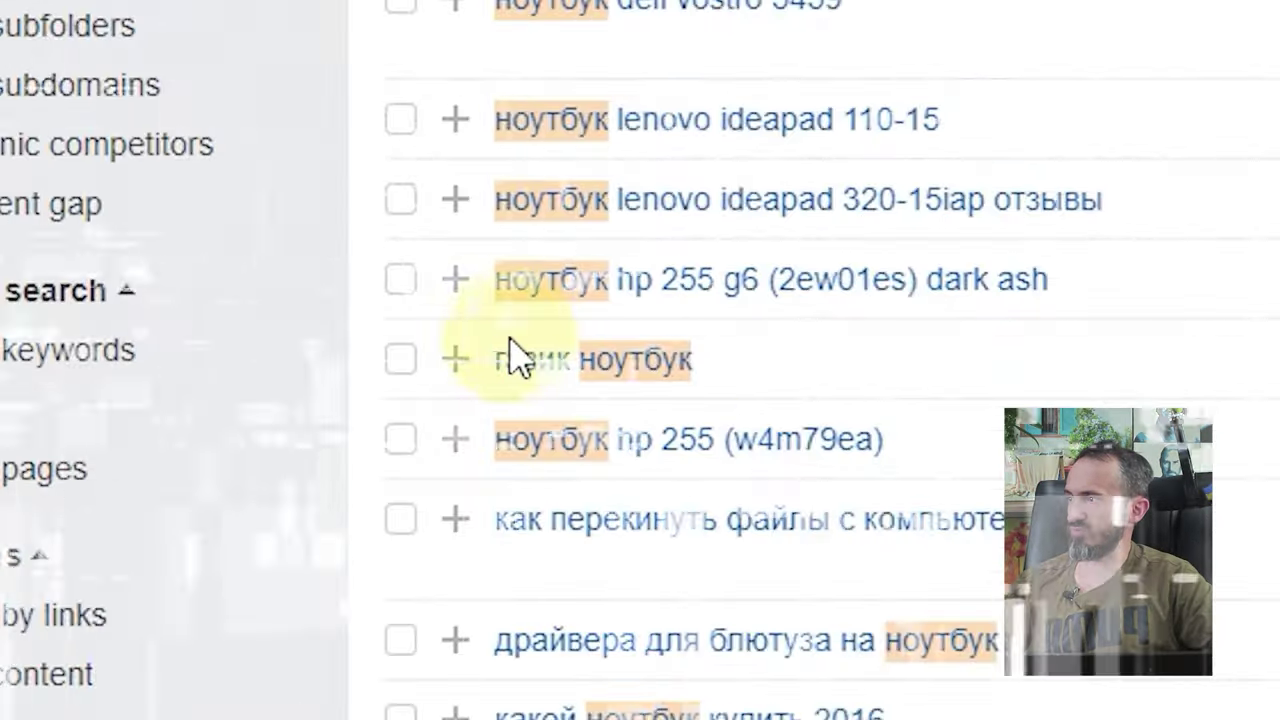
pyautogui.moveTo(180, 418); pyautogui.dragTo(230, 419)
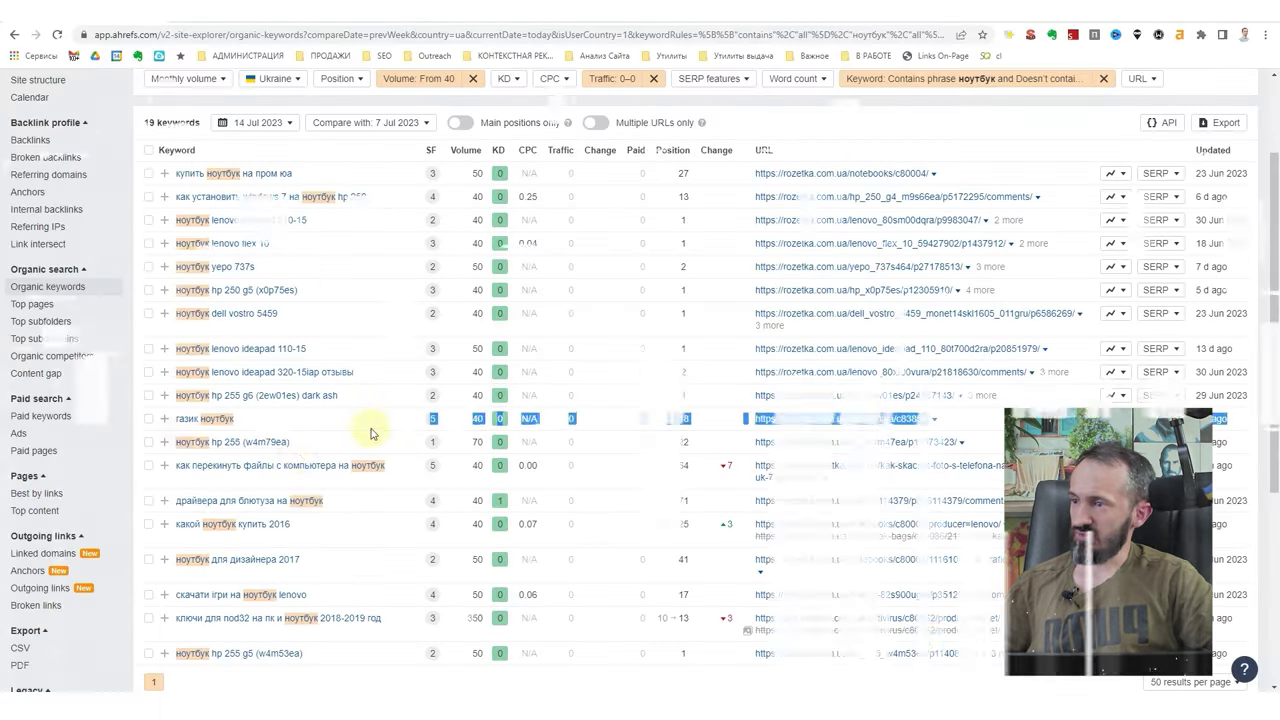
# - Search Google for the keyword "ноутбук hp 255 (w4m79ea)" copied from the Ahrefs list, look over the results and return to the list
pyautogui.moveTo(491, 439); pyautogui.dragTo(899, 473)
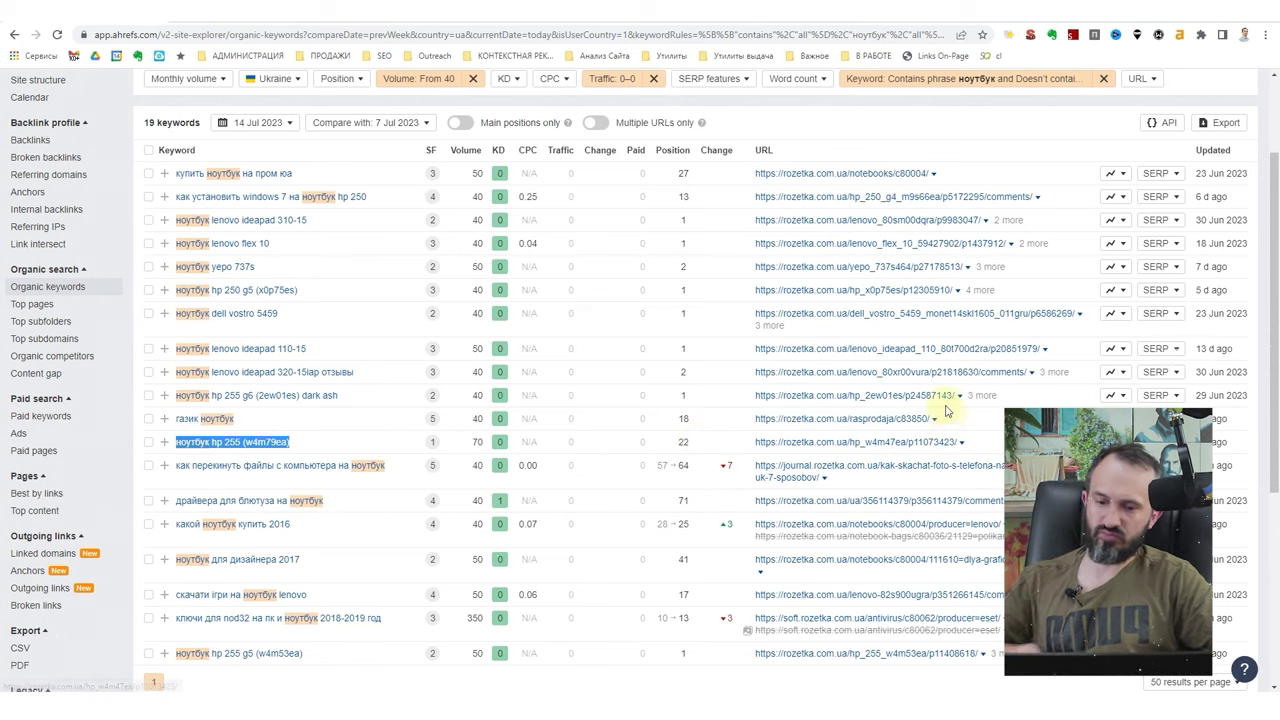
pyautogui.hotkey('ctrl', 'c')
pyautogui.hotkey('ctrl', 'Tab')
pyautogui.tripleClick(323, 86)
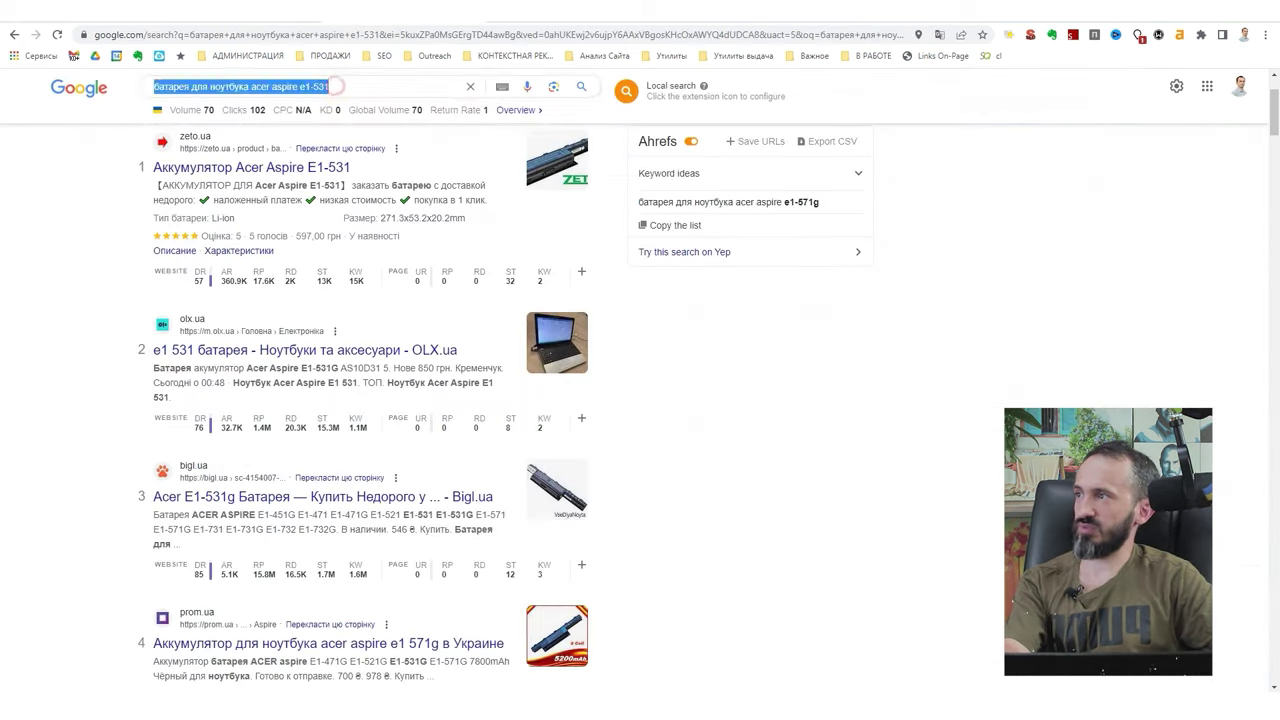
pyautogui.hotkey('ctrl', 'v')
pyautogui.press('Return')
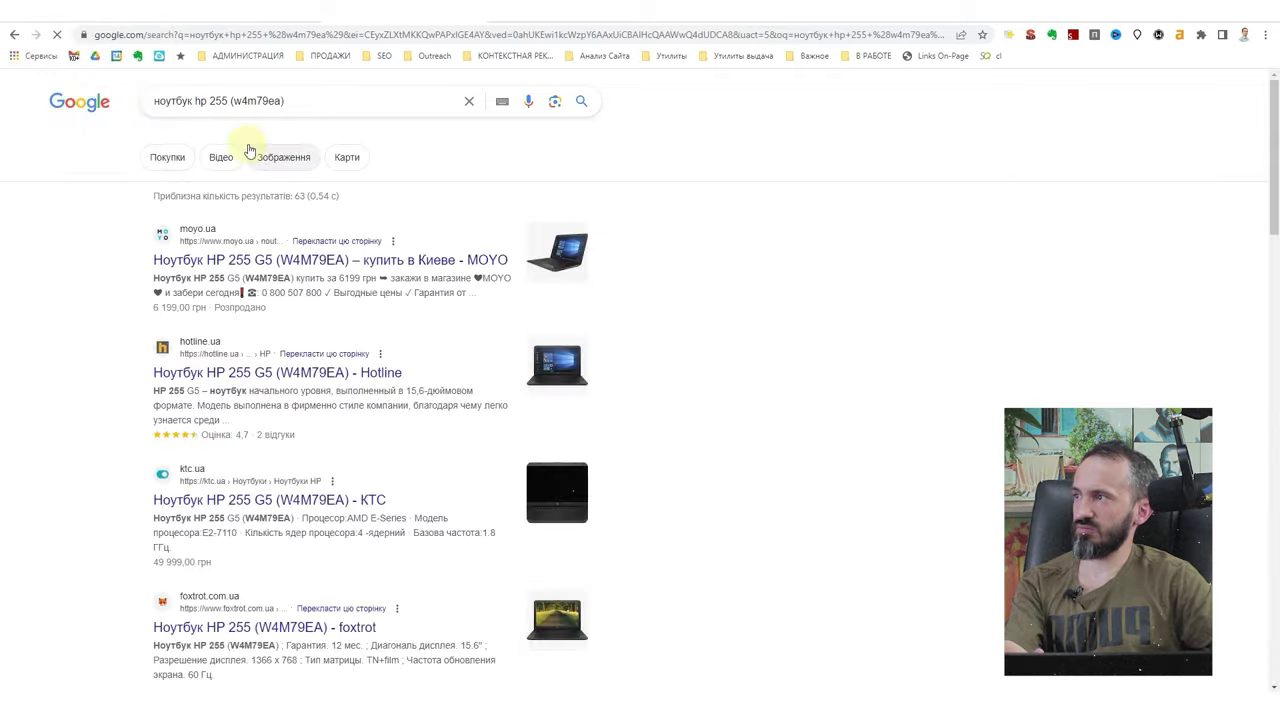
pyautogui.scroll(-8, 300, 494)
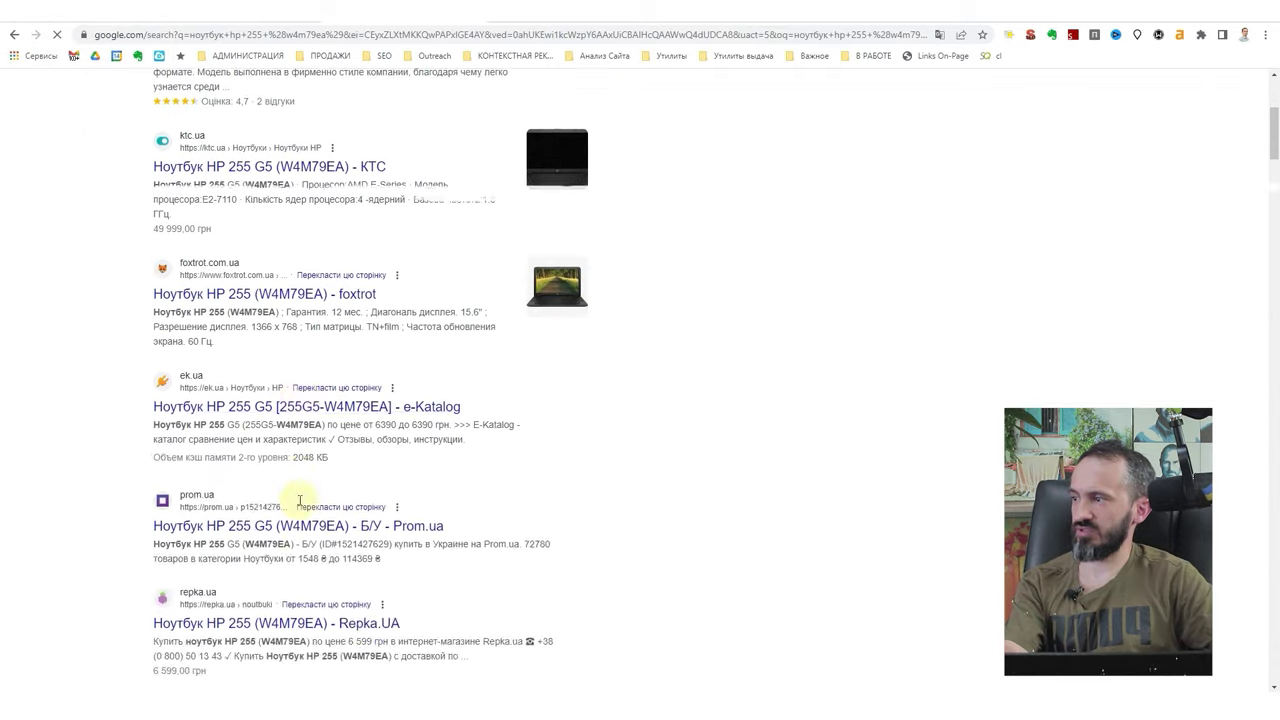
pyautogui.scroll(-5, 297, 522)
pyautogui.scroll(15, 294, 523)
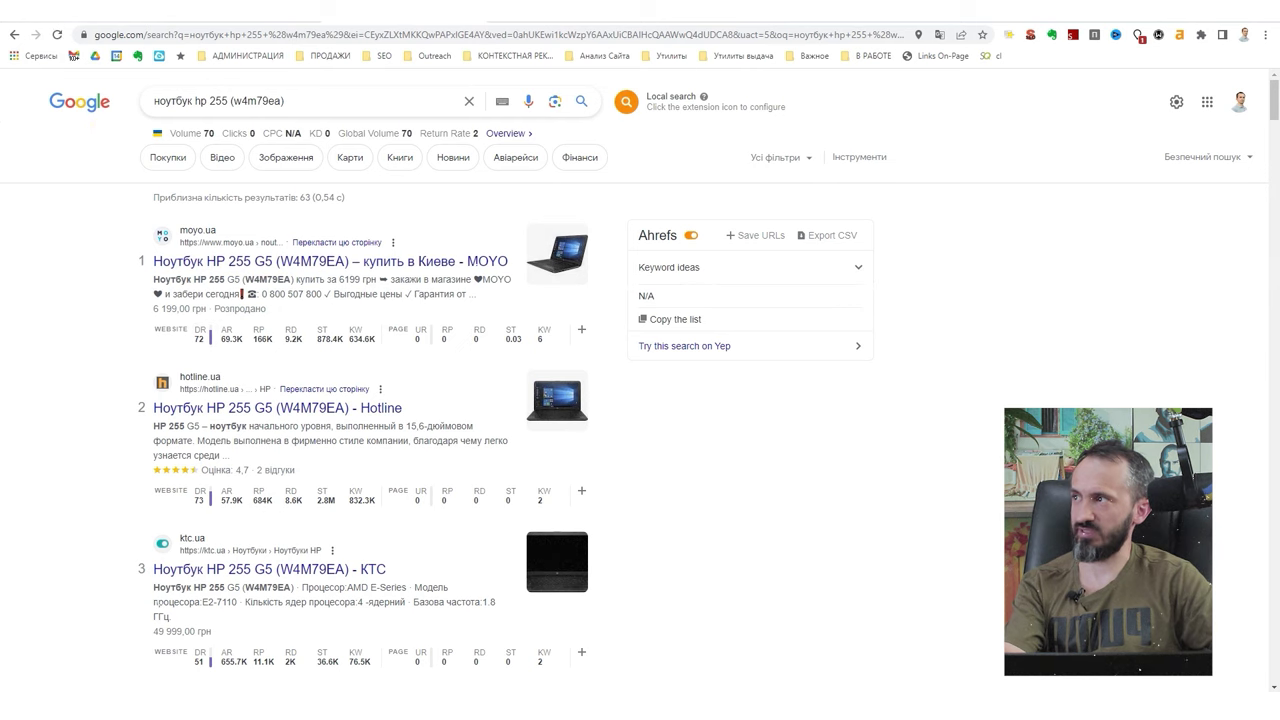
pyautogui.hotkey('ctrl', 'w')
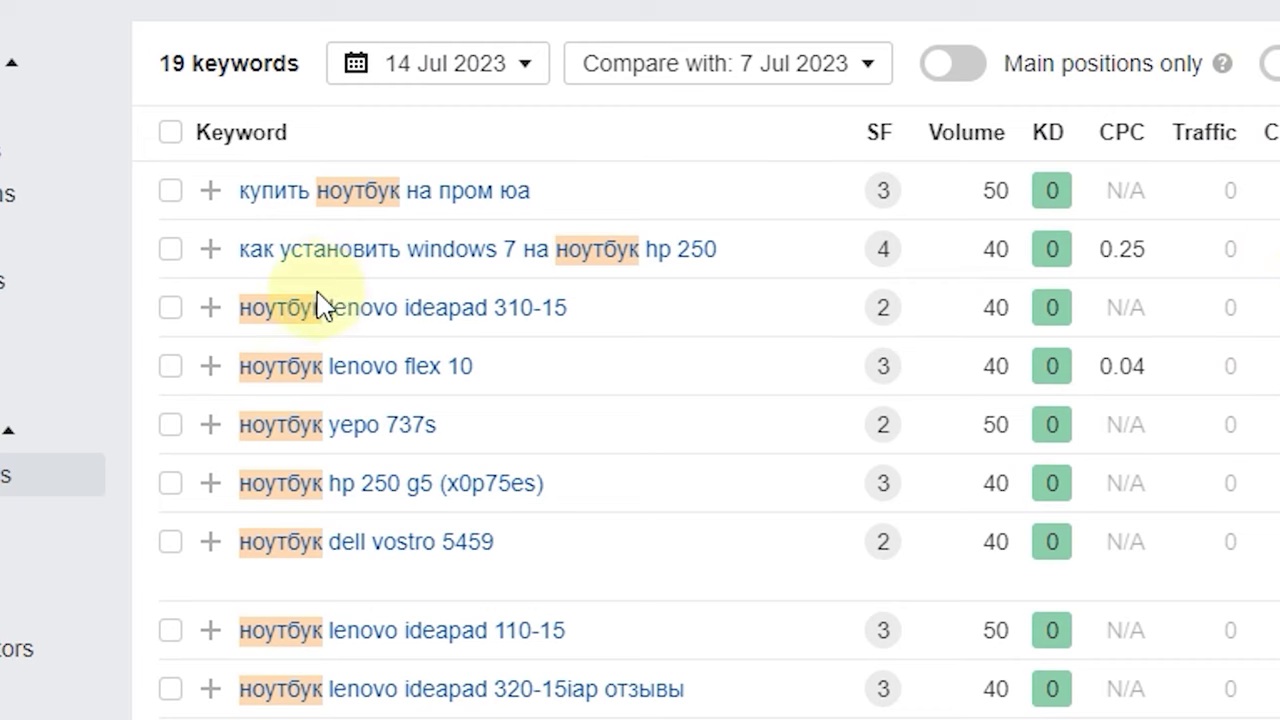
# - Copy the keyword "ноутбук lenovo flex 10" from the zero-traffic list and search Google for it
pyautogui.moveTo(229, 341); pyautogui.dragTo(476, 368)
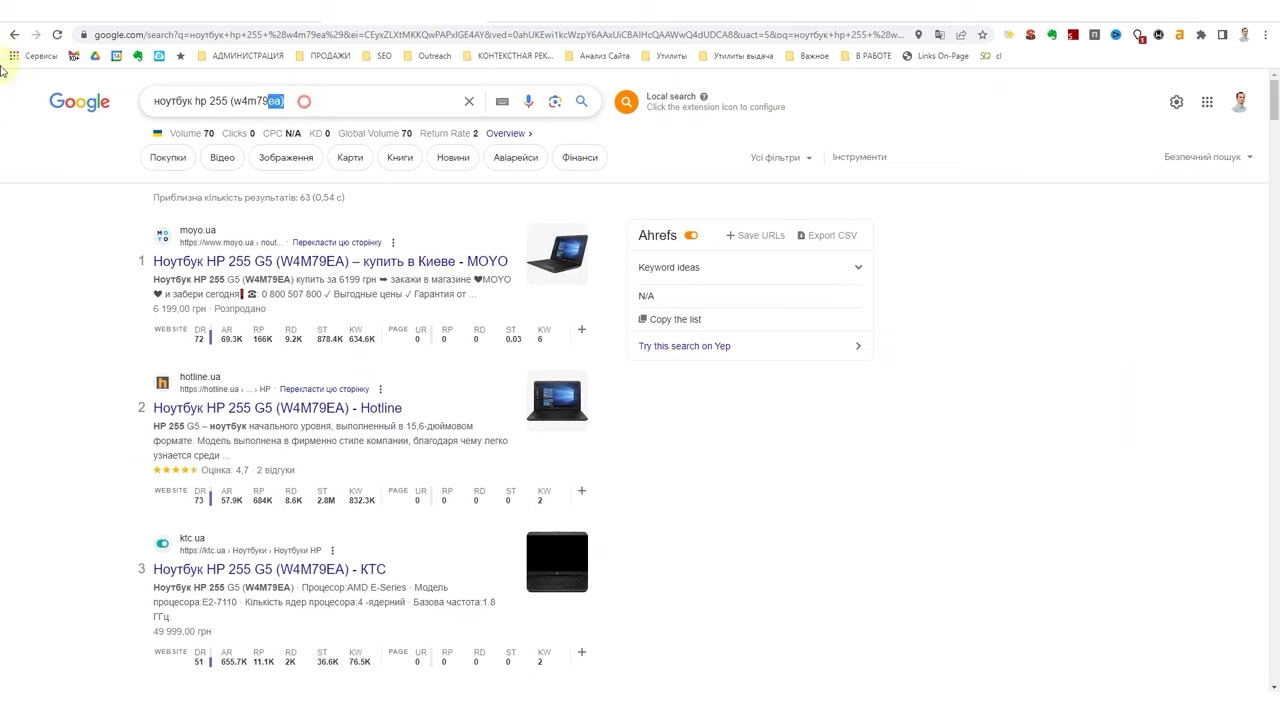
pyautogui.hotkey('ctrl', 'v')
pyautogui.press('Return')
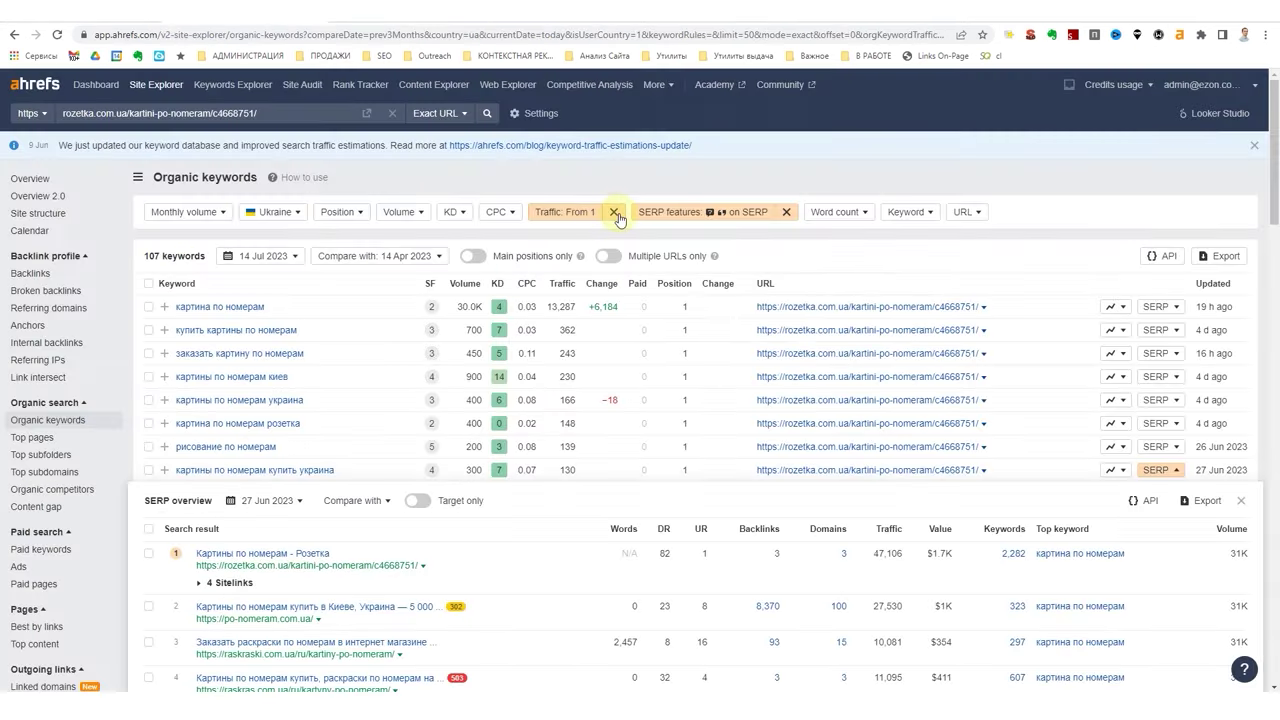
# - Remove the traffic filter from the organic keywords report and limit the keywords to positions 11–20
pyautogui.click(613, 212)
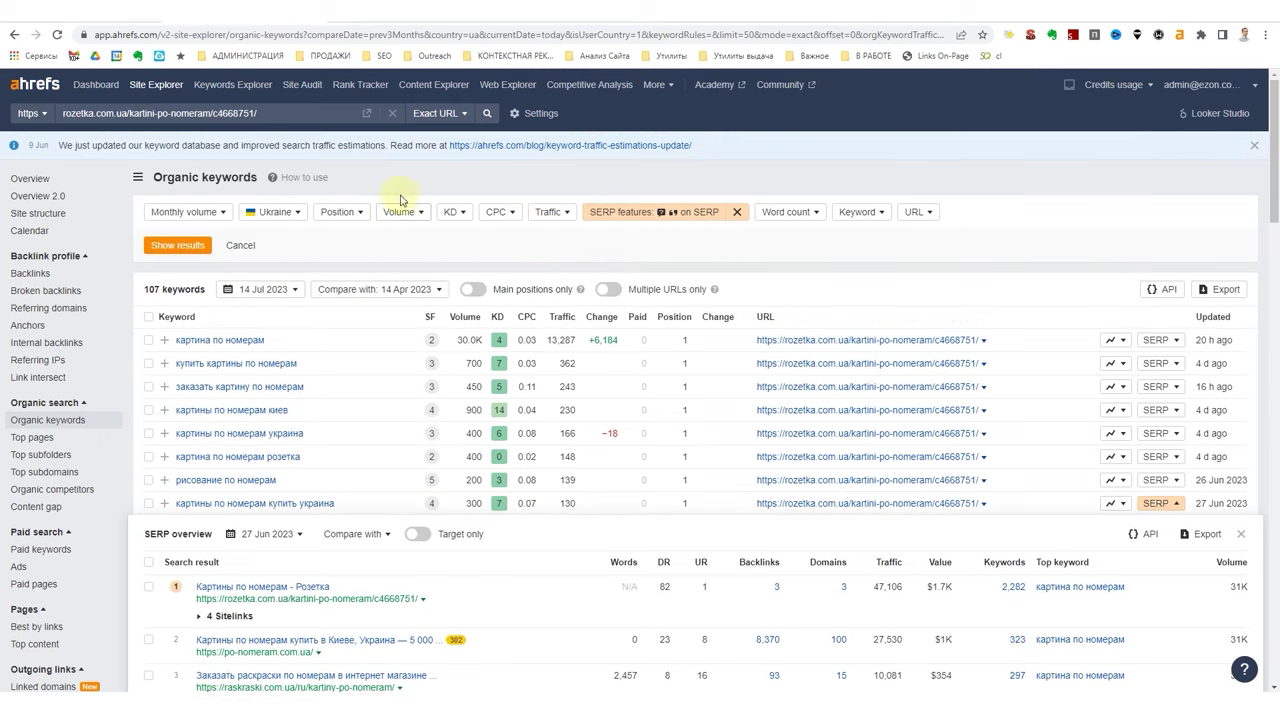
pyautogui.click(351, 215)
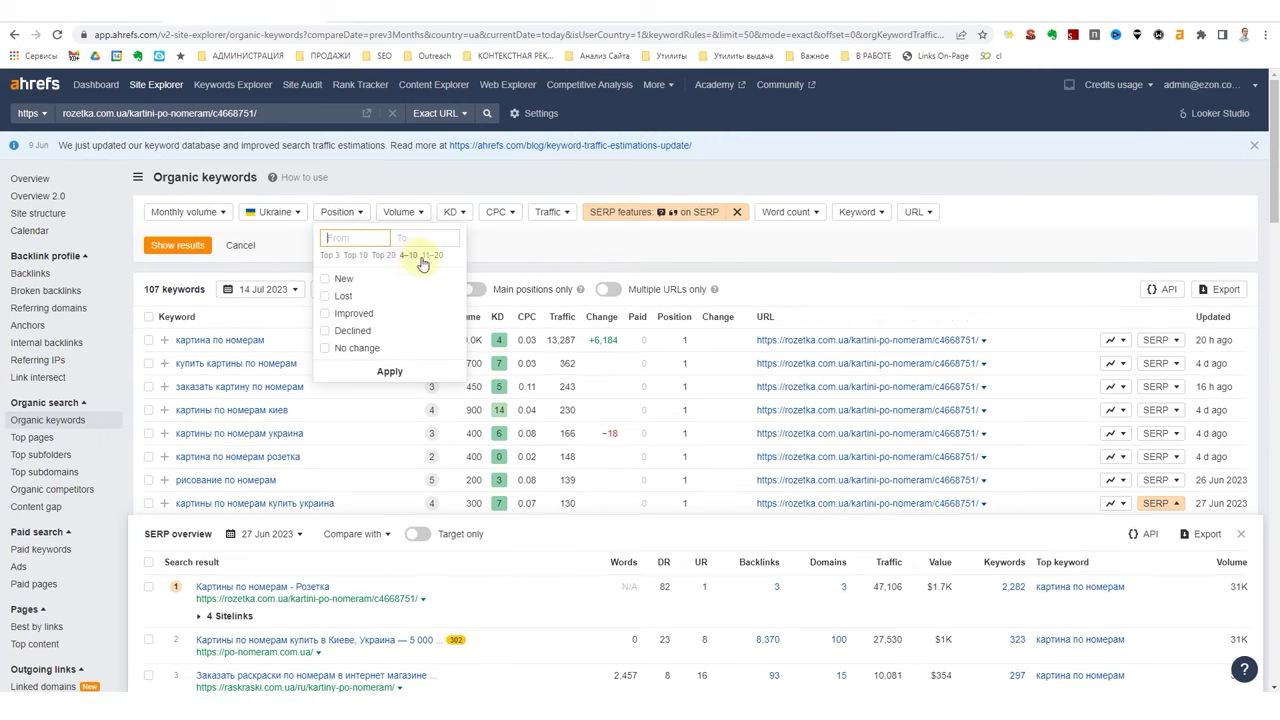
pyautogui.click(390, 371)
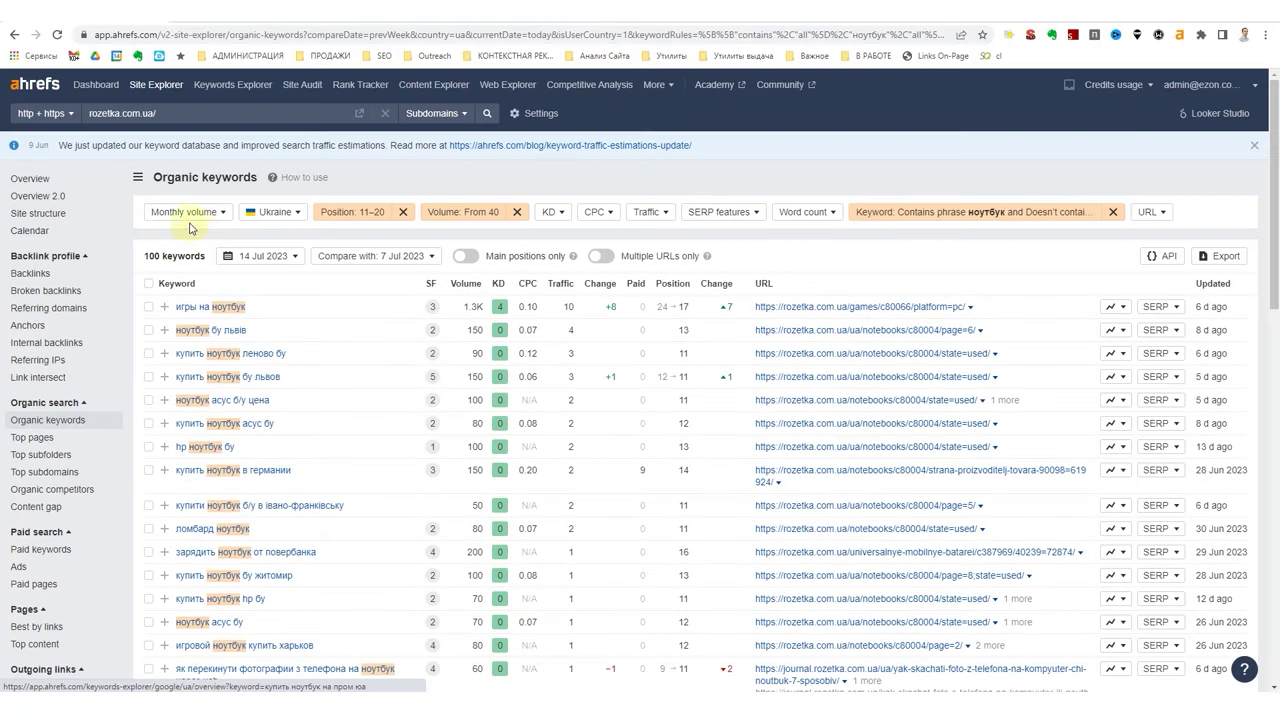
# - Search Google for the keyword "игры на ноутбук" from the filtered list and look over the results page
pyautogui.click(176, 300)
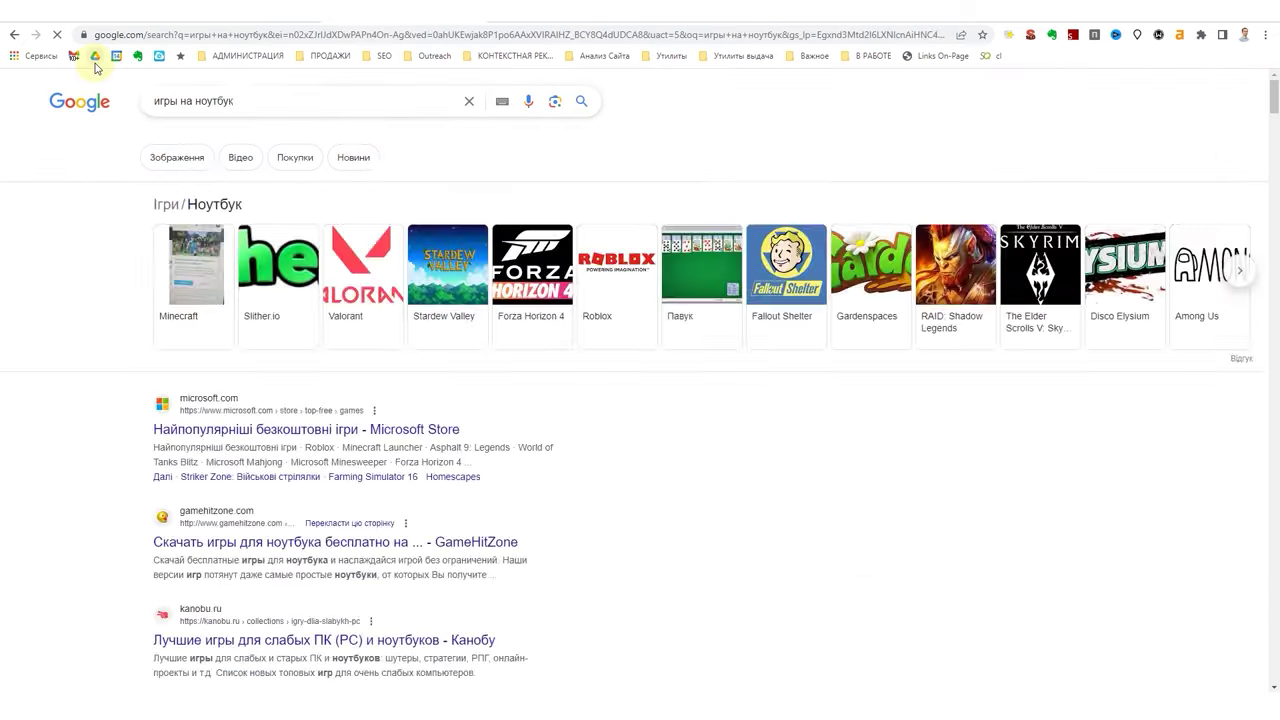
pyautogui.scroll(-6, 470, 465)
pyautogui.scroll(10, 470, 465)
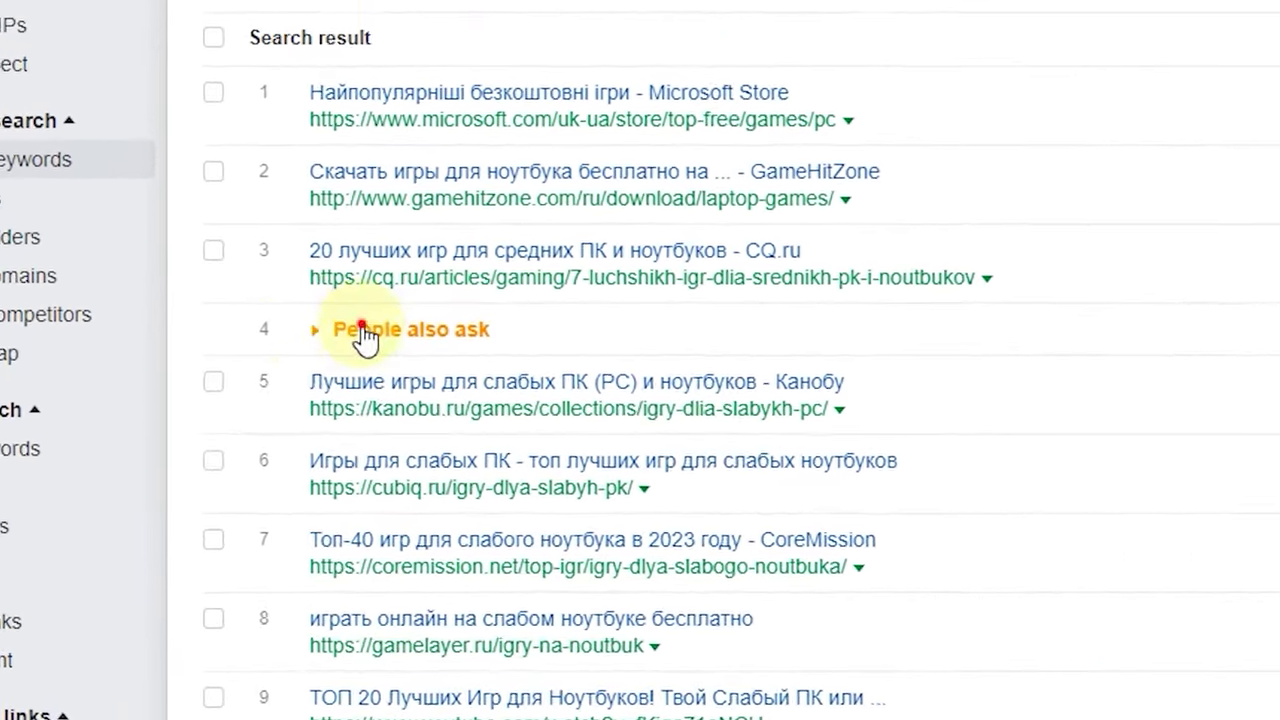
# - Expand People also ask in the SERP overview of "игры на ноутбук", highlight its questions and compare them with the Google results
pyautogui.click(288, 404)
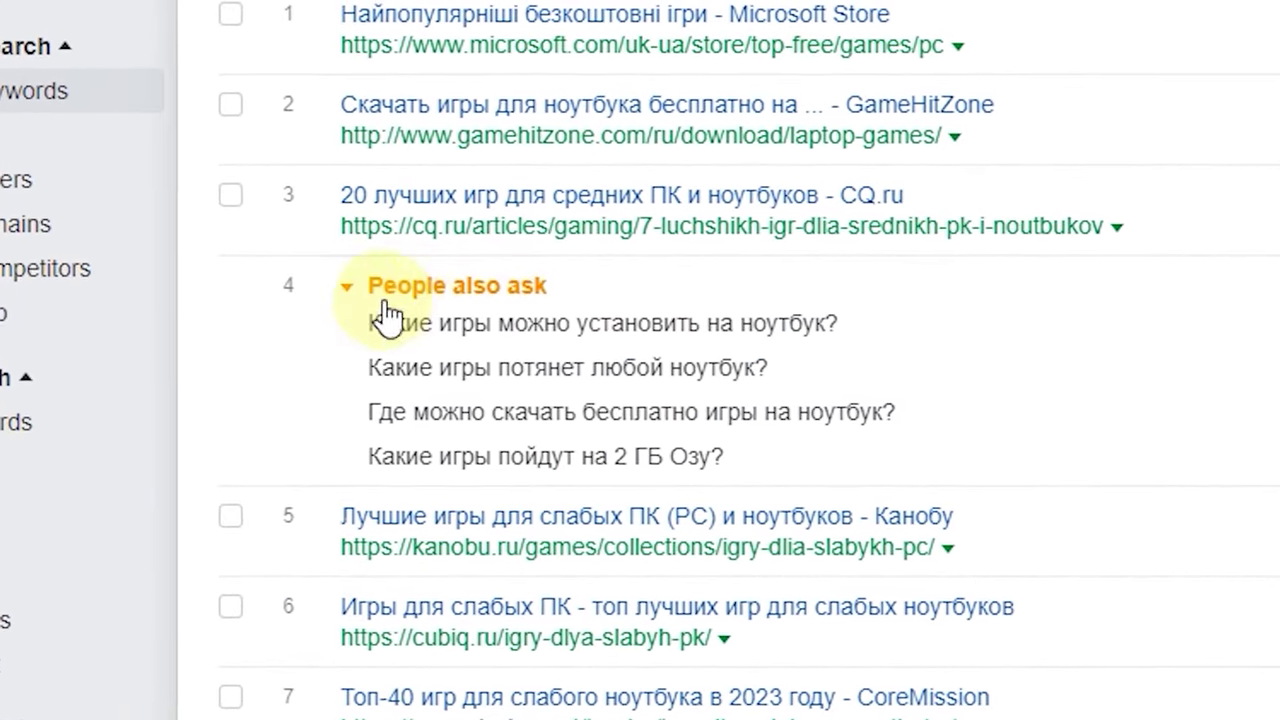
pyautogui.moveTo(369, 322); pyautogui.dragTo(805, 468)
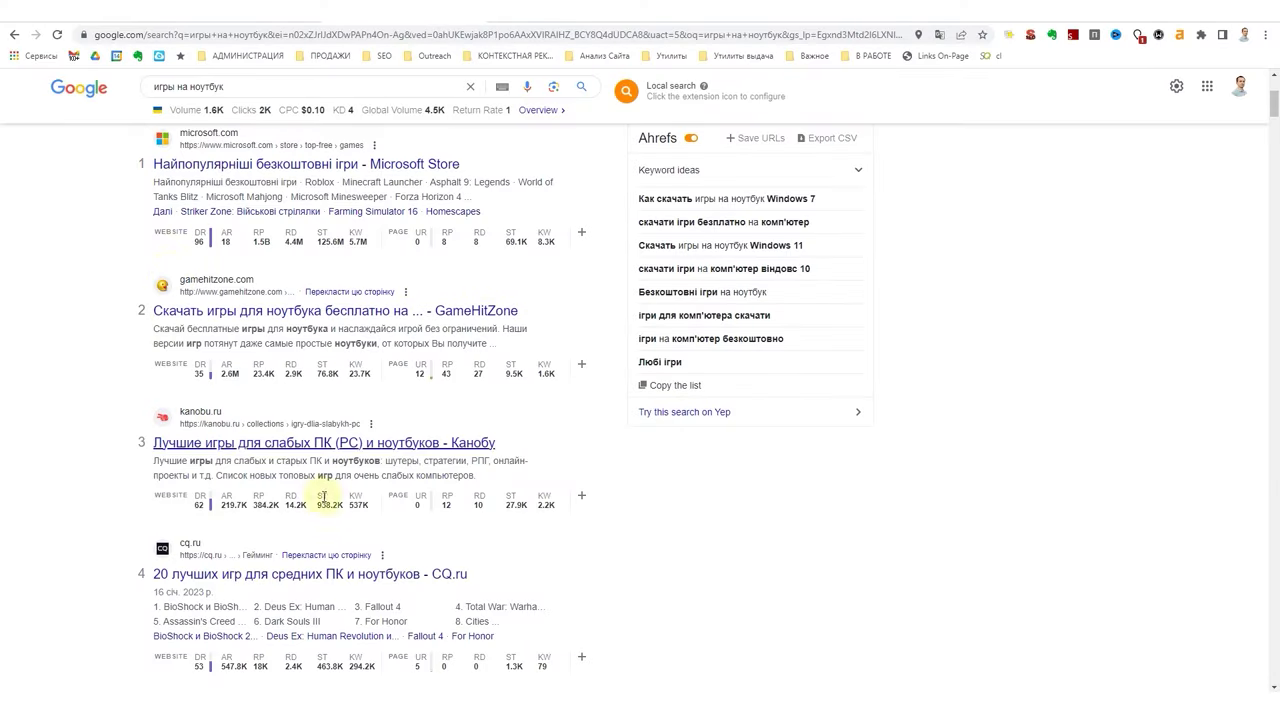
pyautogui.scroll(2, 97, 462)
pyautogui.scroll(-2, 98, 457)
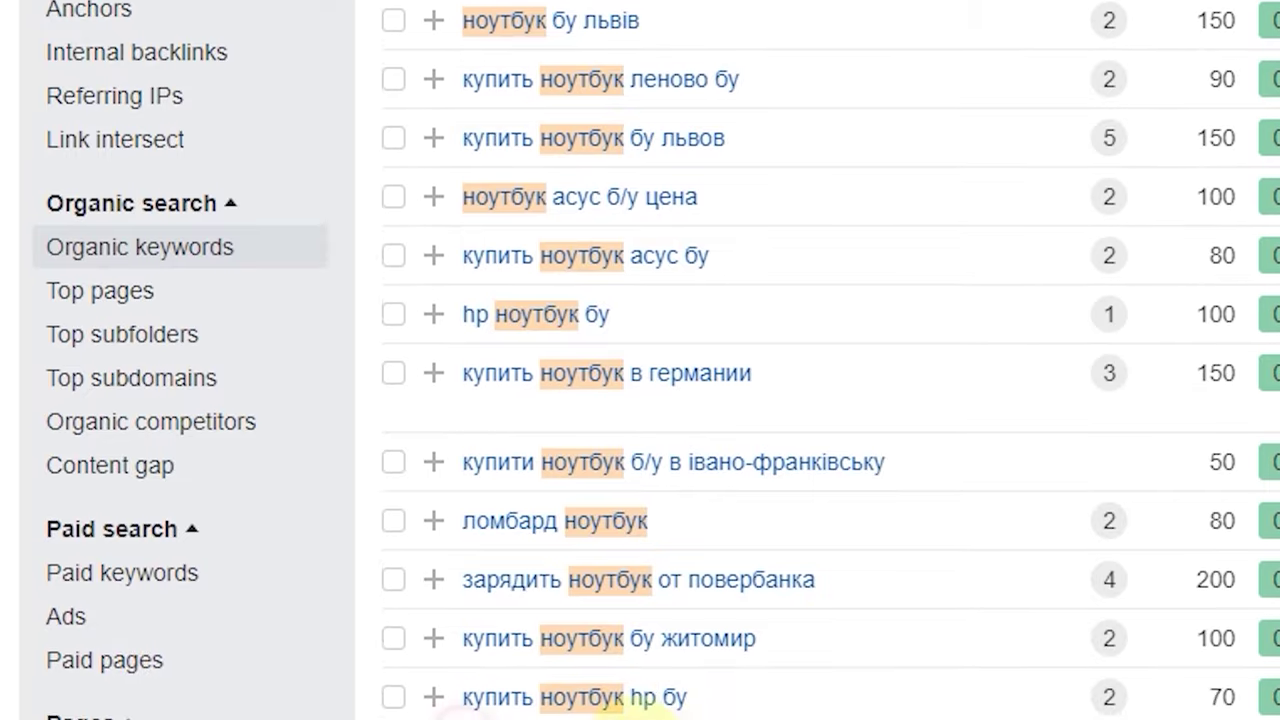
# - Copy the keyword "ноутбук асус бу" from the list, search Google for it and examine the ranking sites
pyautogui.moveTo(173, 488); pyautogui.dragTo(243, 488)
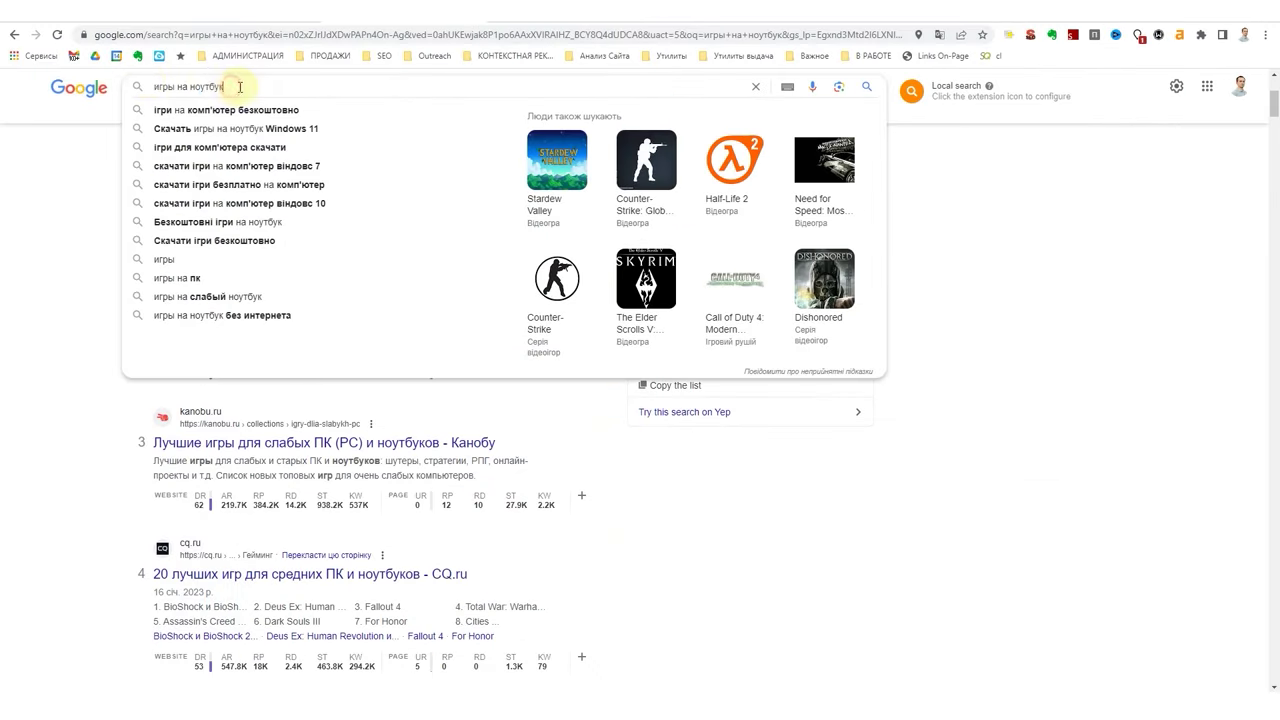
pyautogui.hotkey('ctrl', 'v')
pyautogui.press('Return')
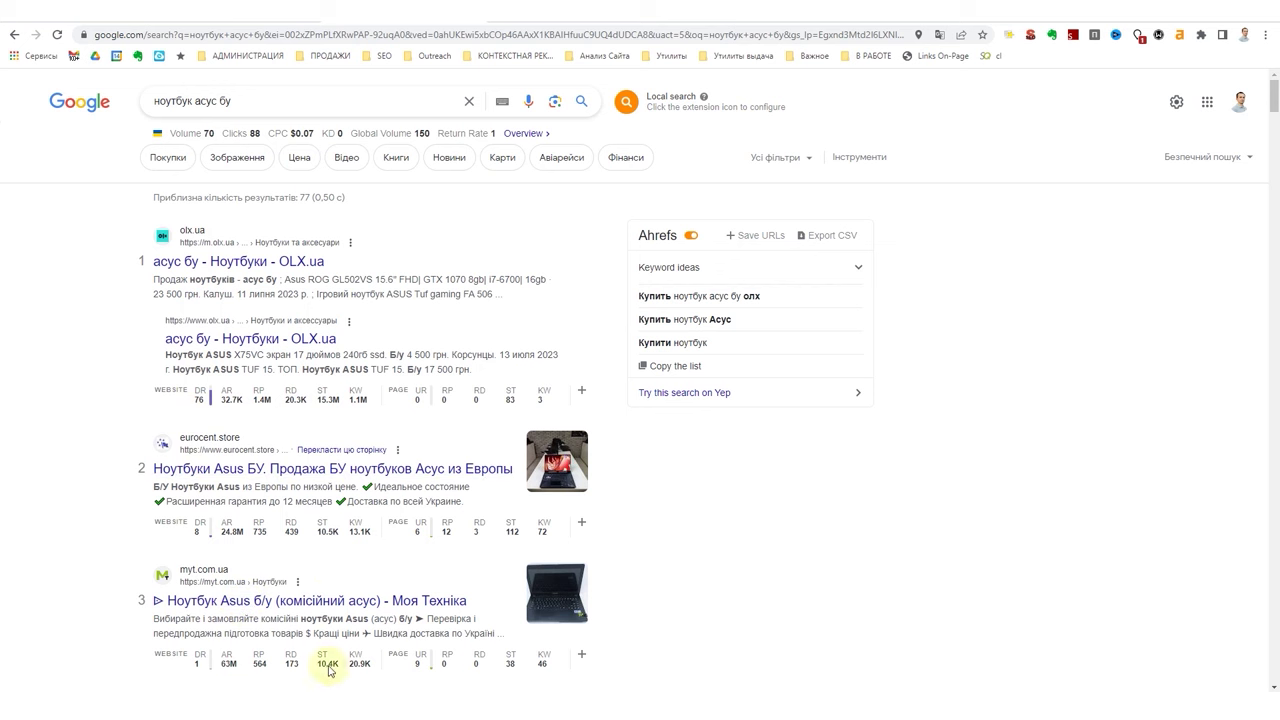
pyautogui.scroll(-5, 190, 349)
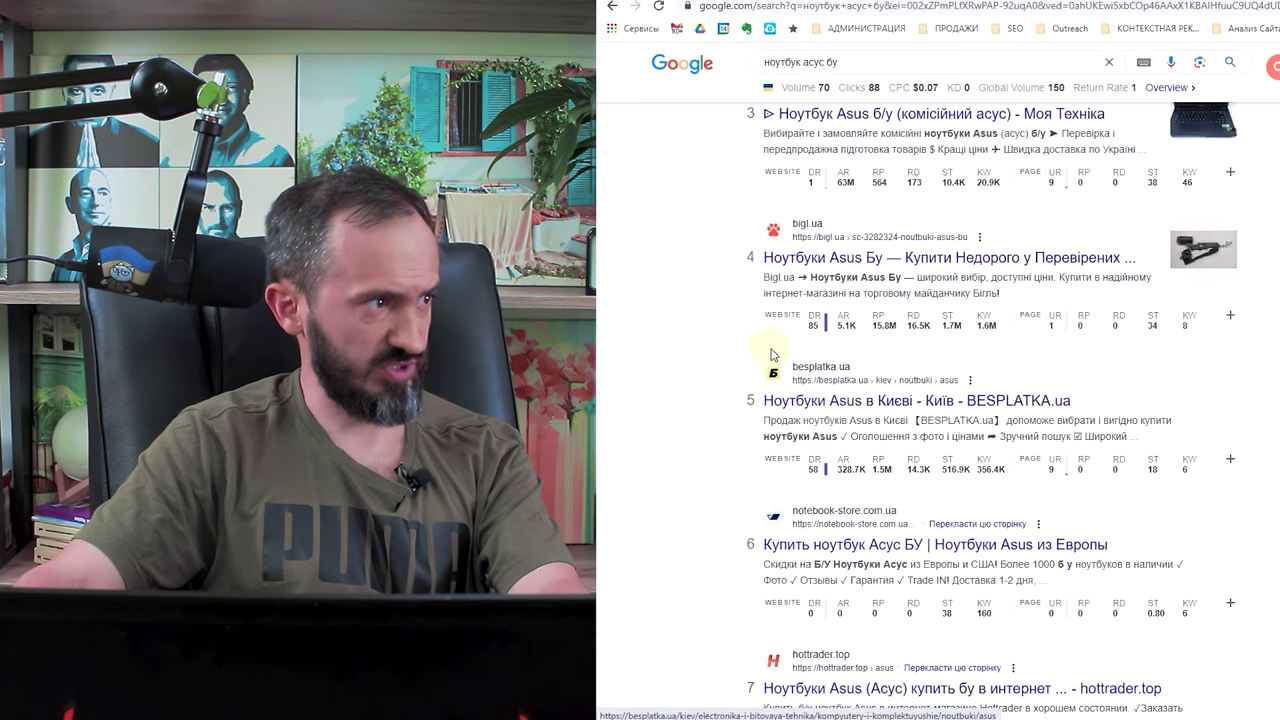
pyautogui.scroll(5, 705, 328)
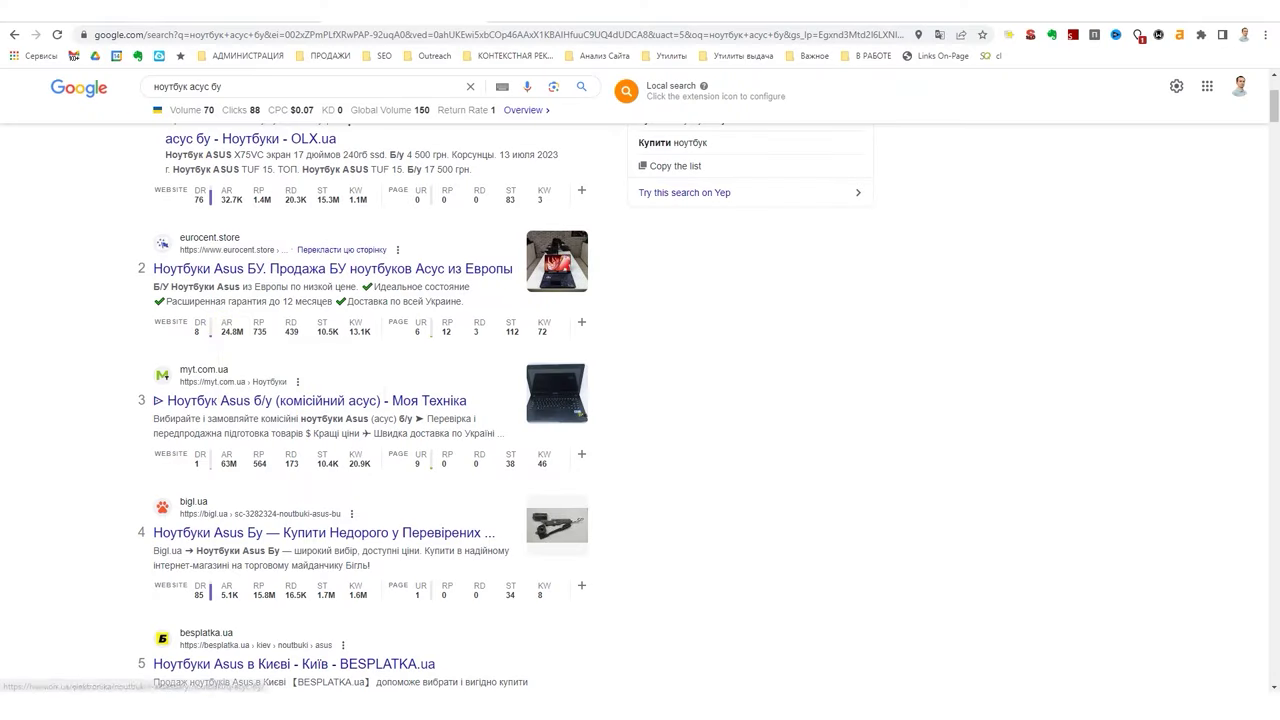
# - Switch back to Ahrefs and review the laptop keywords ranking in positions 11–20
pyautogui.click(230, 0)
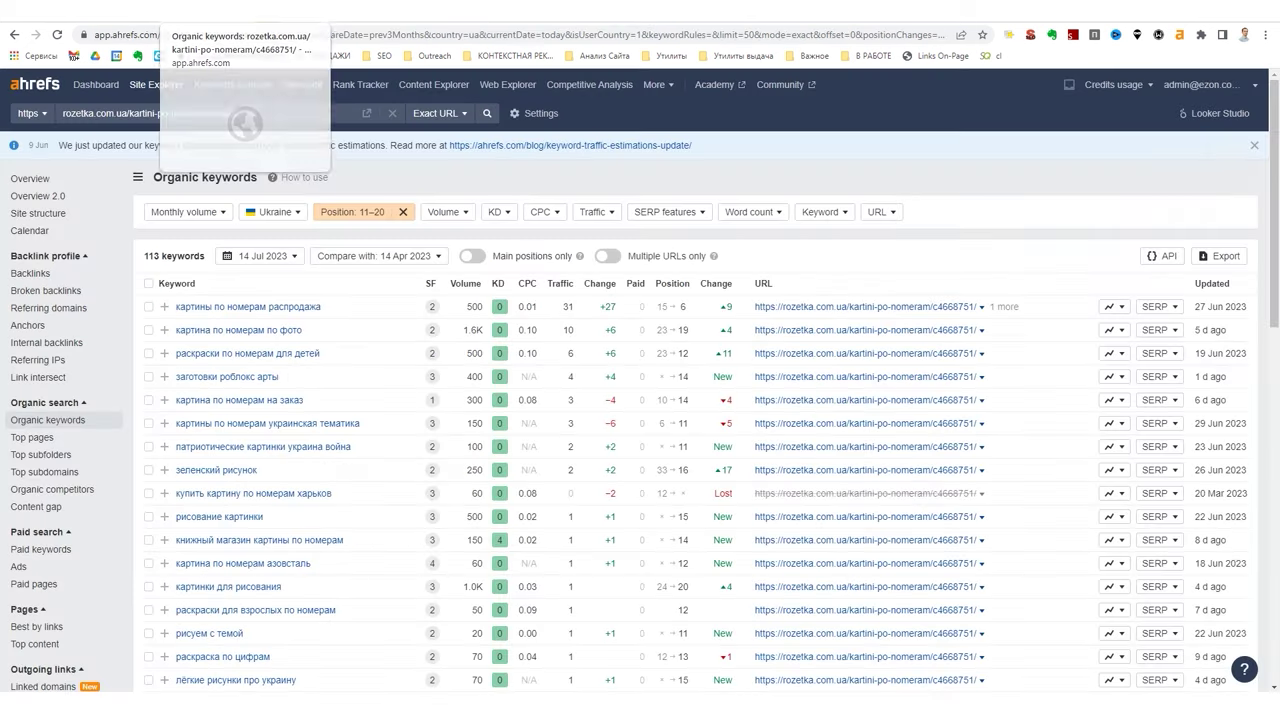
pyautogui.scroll(-15, 380, 448)
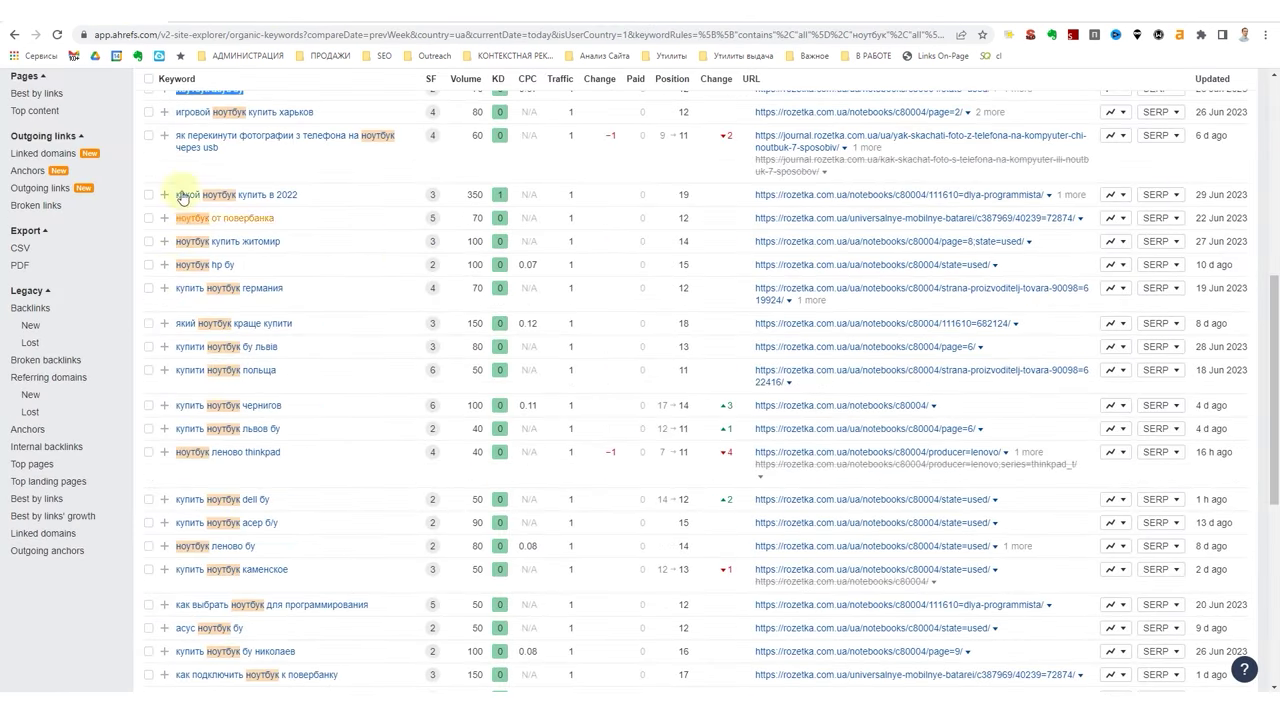
pyautogui.scroll(-3, 222, 510)
pyautogui.scroll(-3, 225, 512)
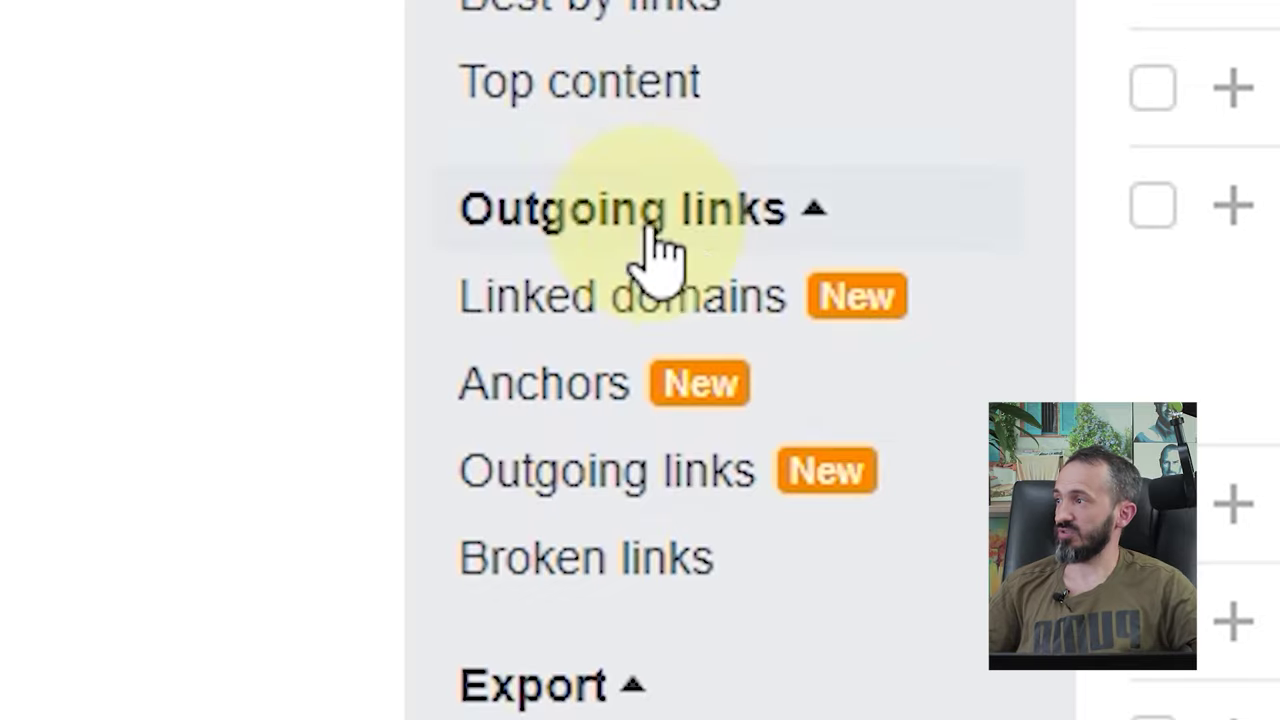
# - Open the Paid keywords report for rozetka.com.ua and look through its first page of keywords
pyautogui.scroll(2, 665, 455)
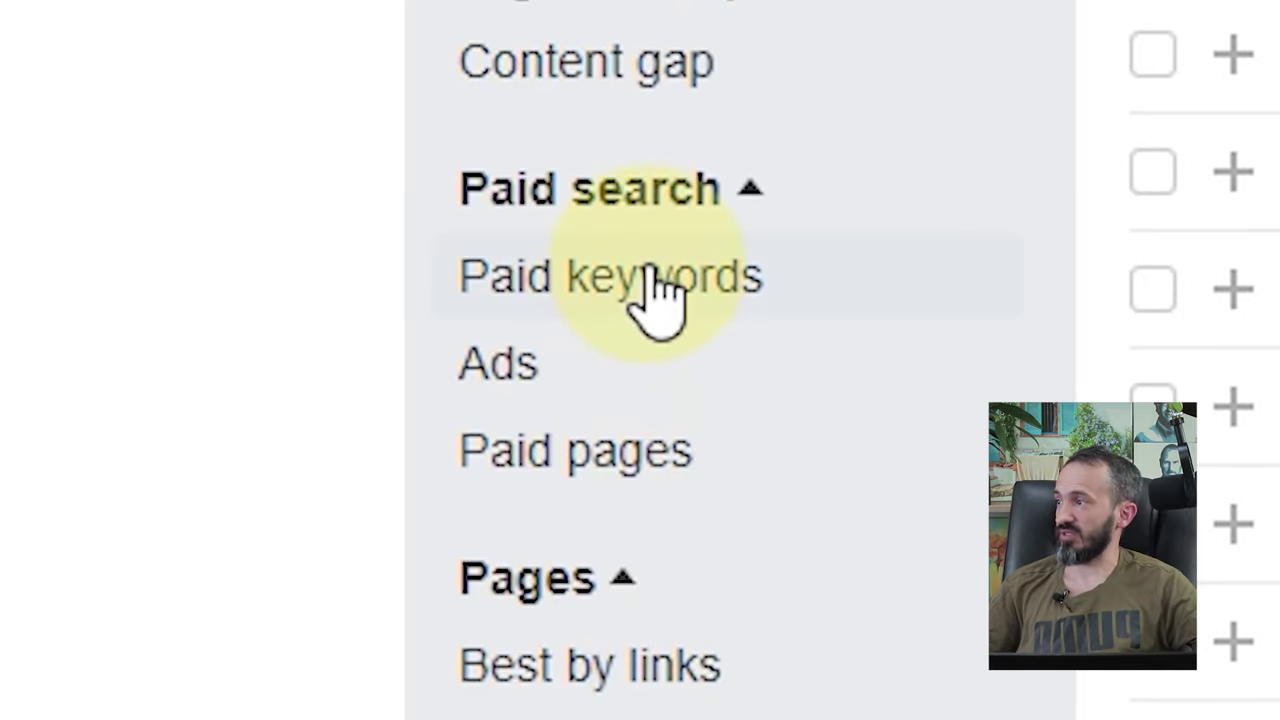
pyautogui.click(610, 276)
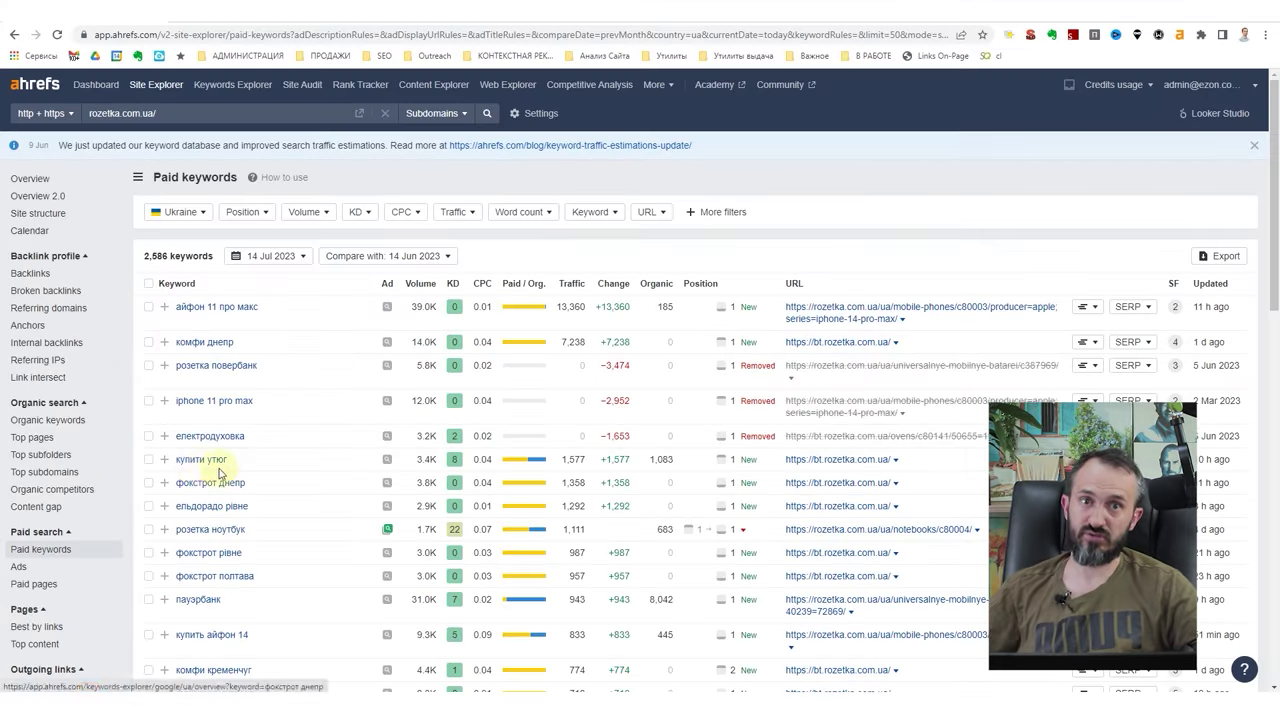
pyautogui.scroll(-20, 203, 465)
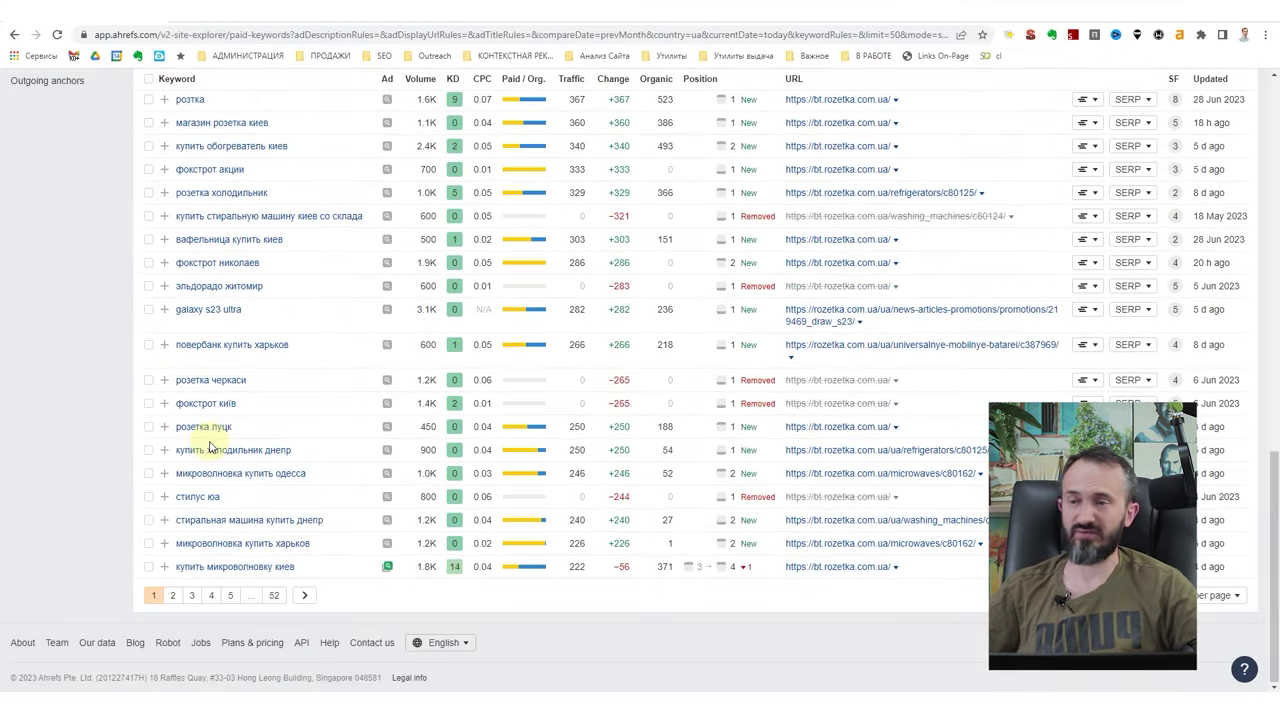
pyautogui.scroll(20, 208, 440)
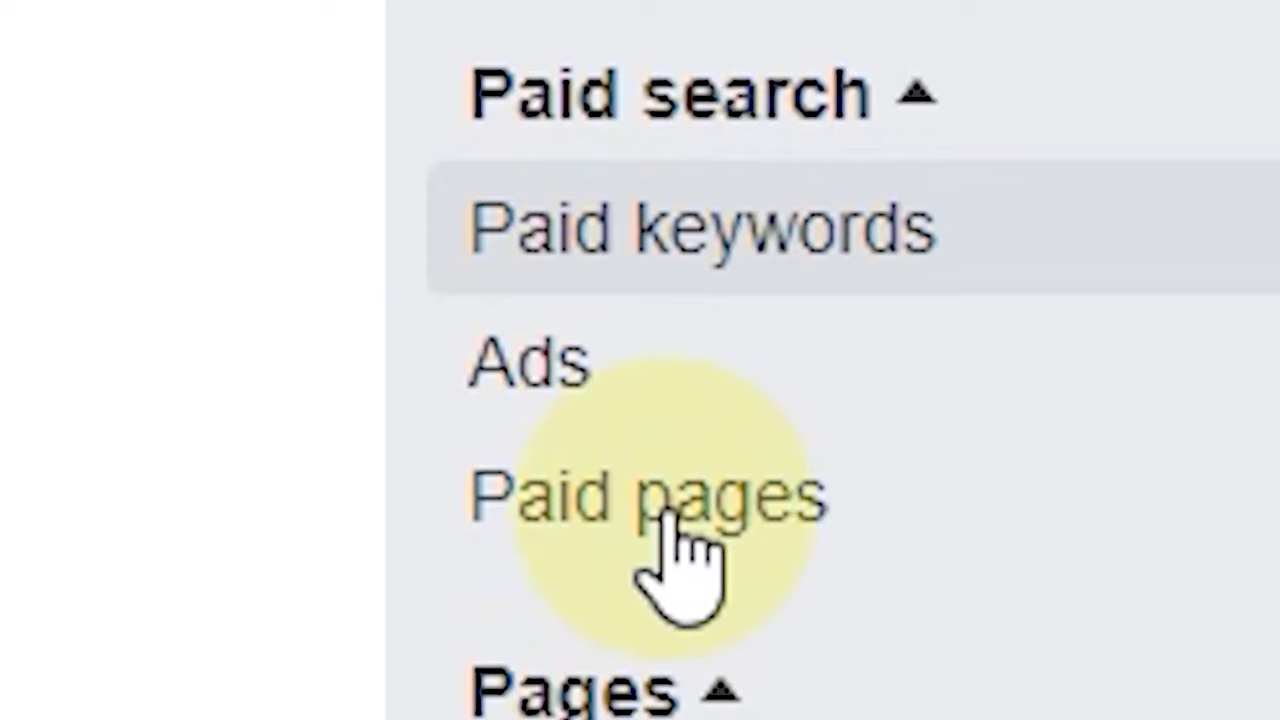
# - Open the Ads report for rozetka.com.ua, highlight the number of ads, and review the ad texts and their traffic charts
pyautogui.click(24, 566)
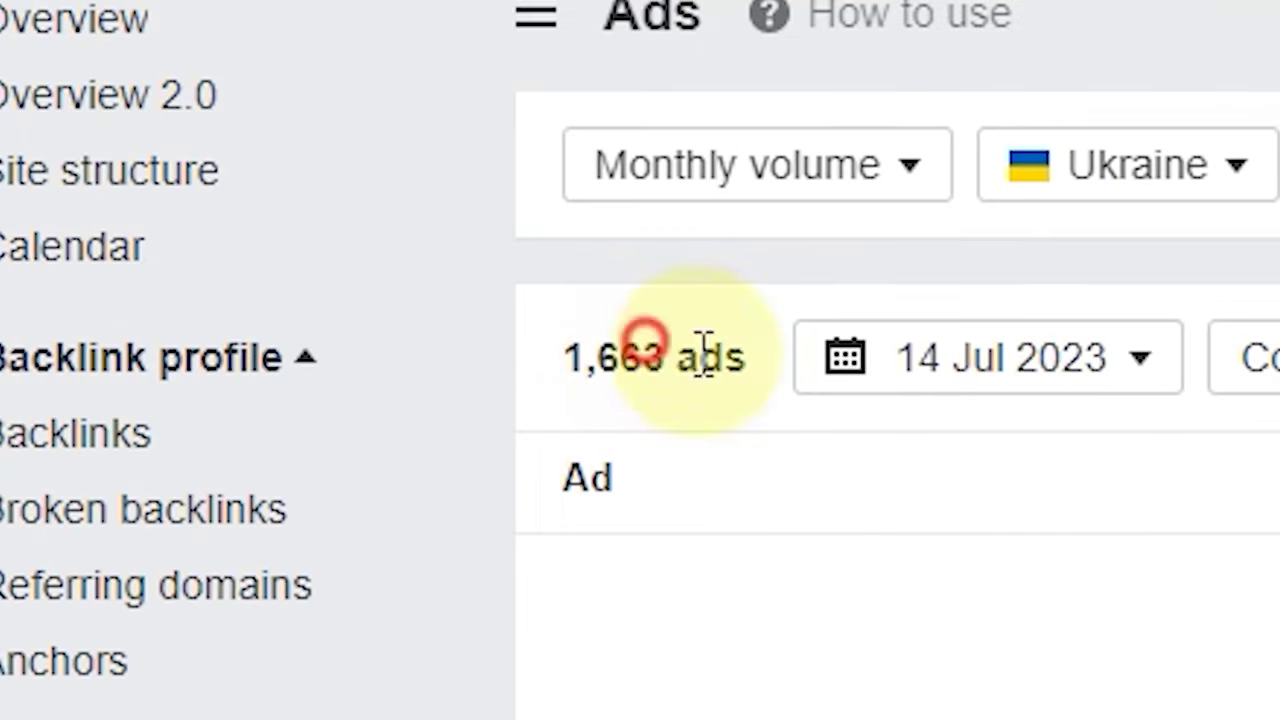
pyautogui.doubleClick(163, 252)
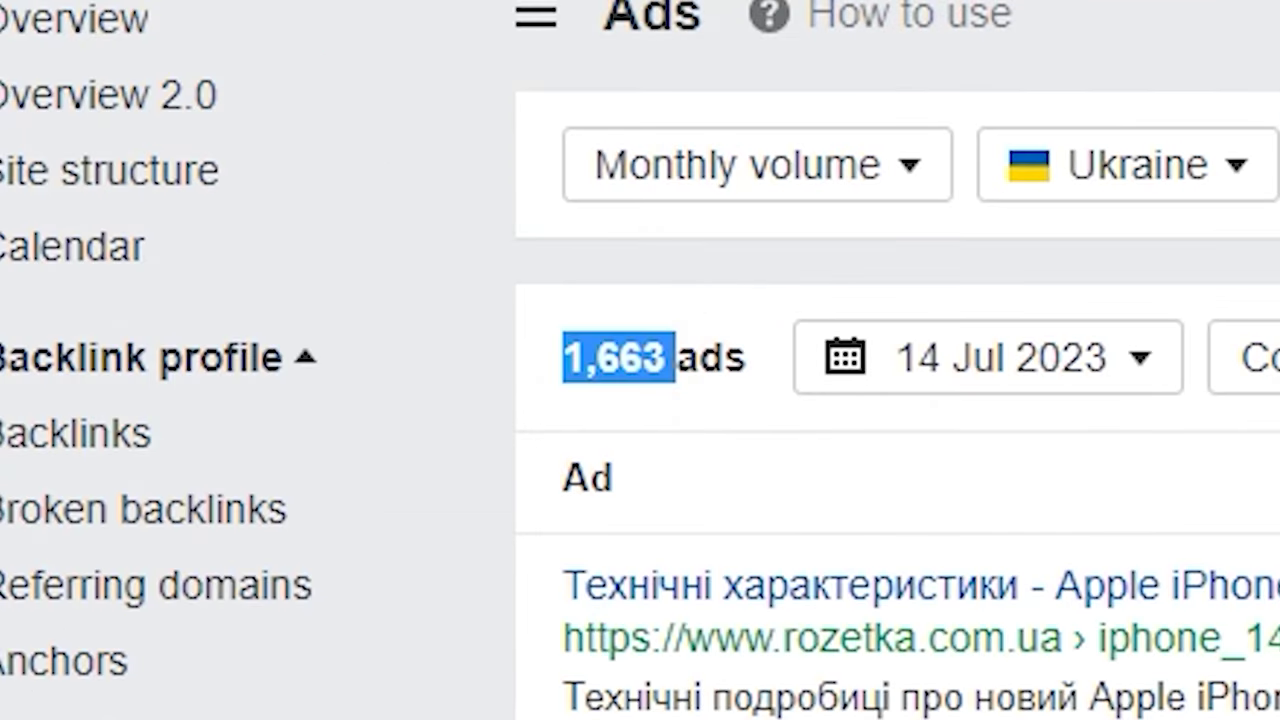
pyautogui.scroll(-15, 563, 509)
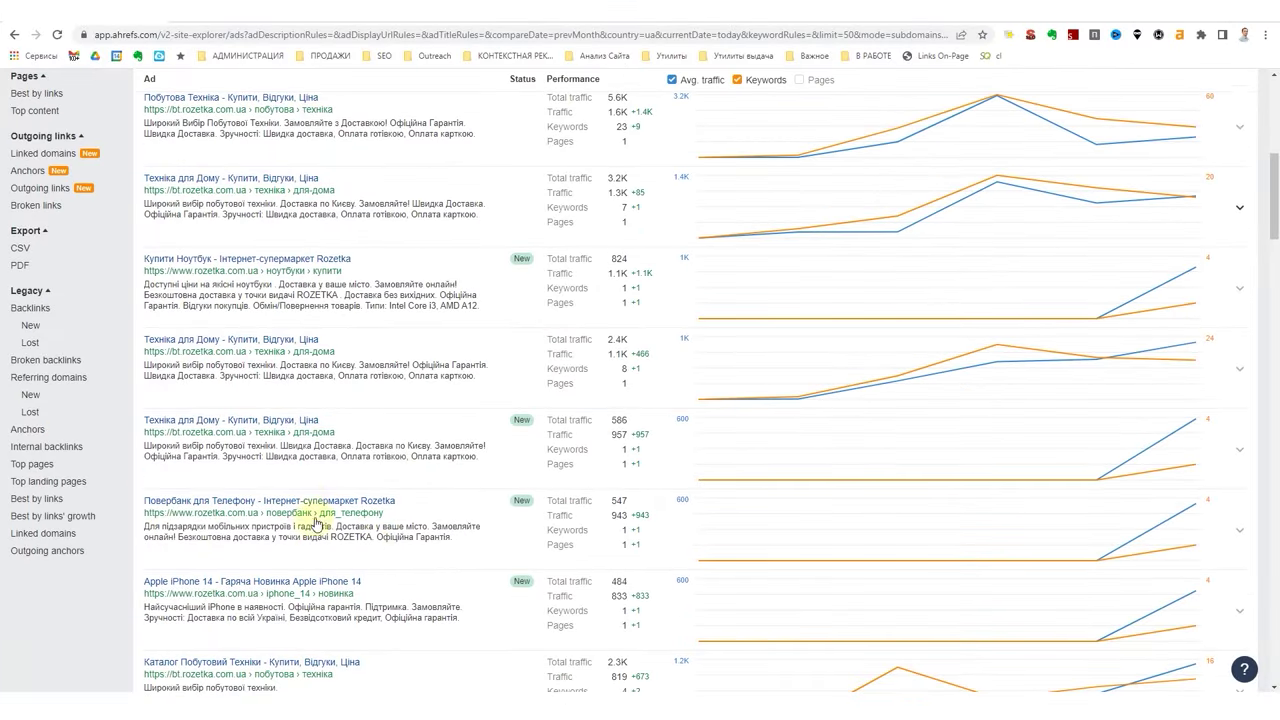
pyautogui.scroll(-3, 318, 516)
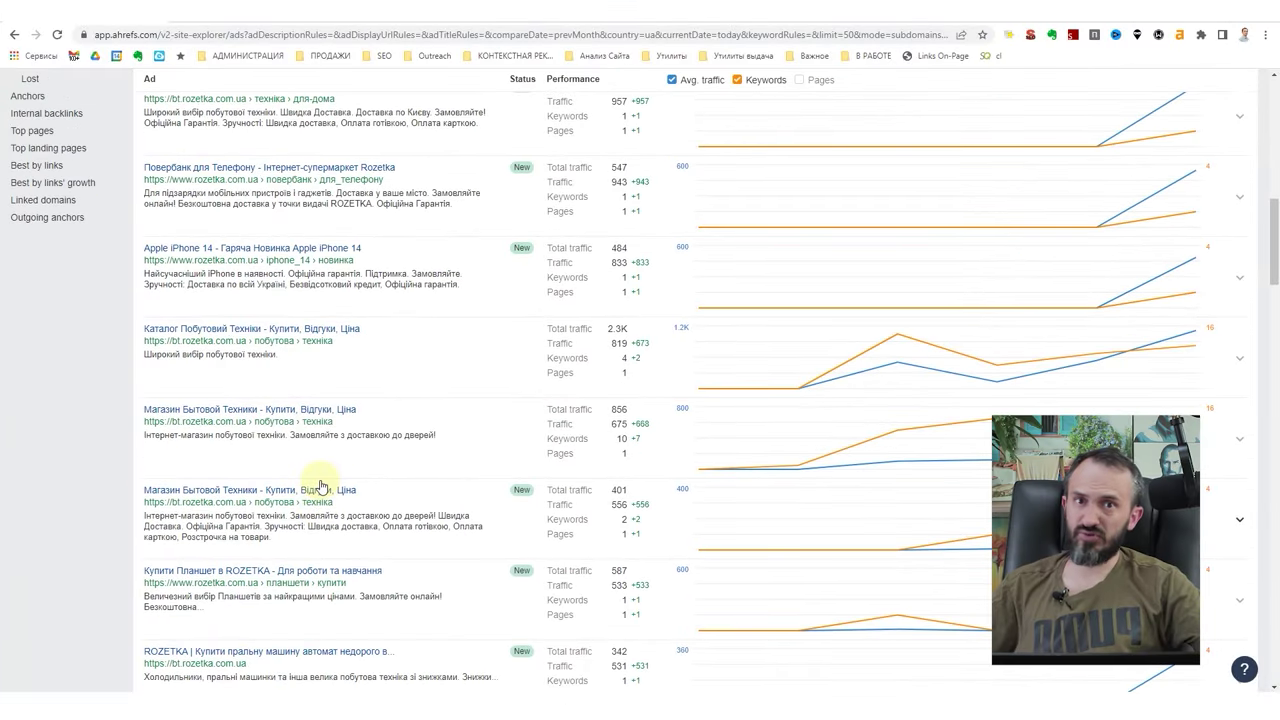
pyautogui.scroll(-2, 320, 487)
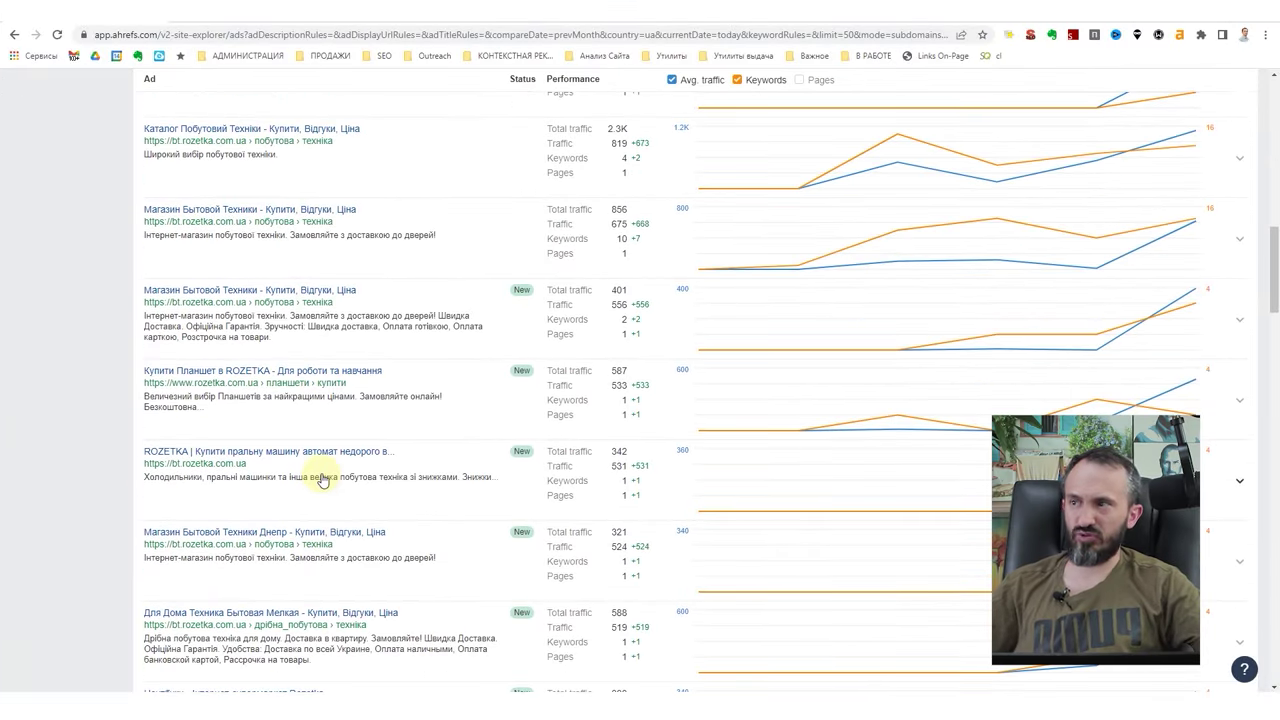
pyautogui.scroll(-2, 400, 457)
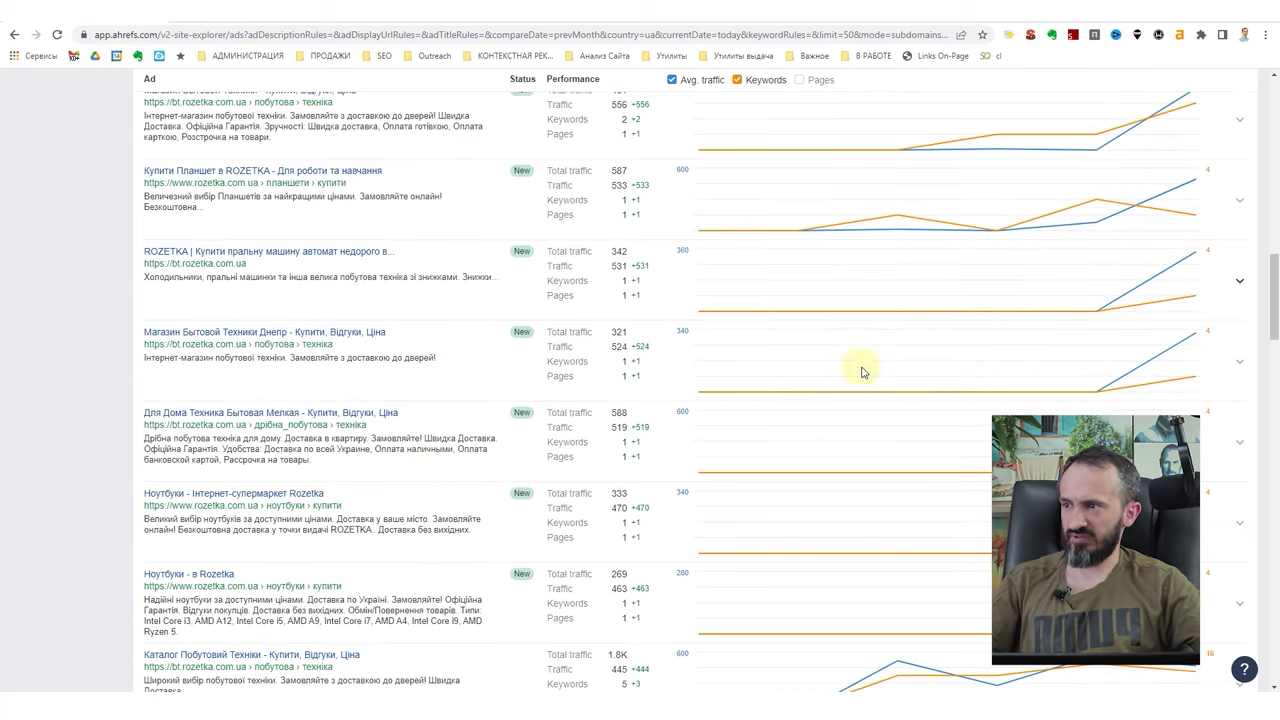
pyautogui.scroll(-2, 243, 478)
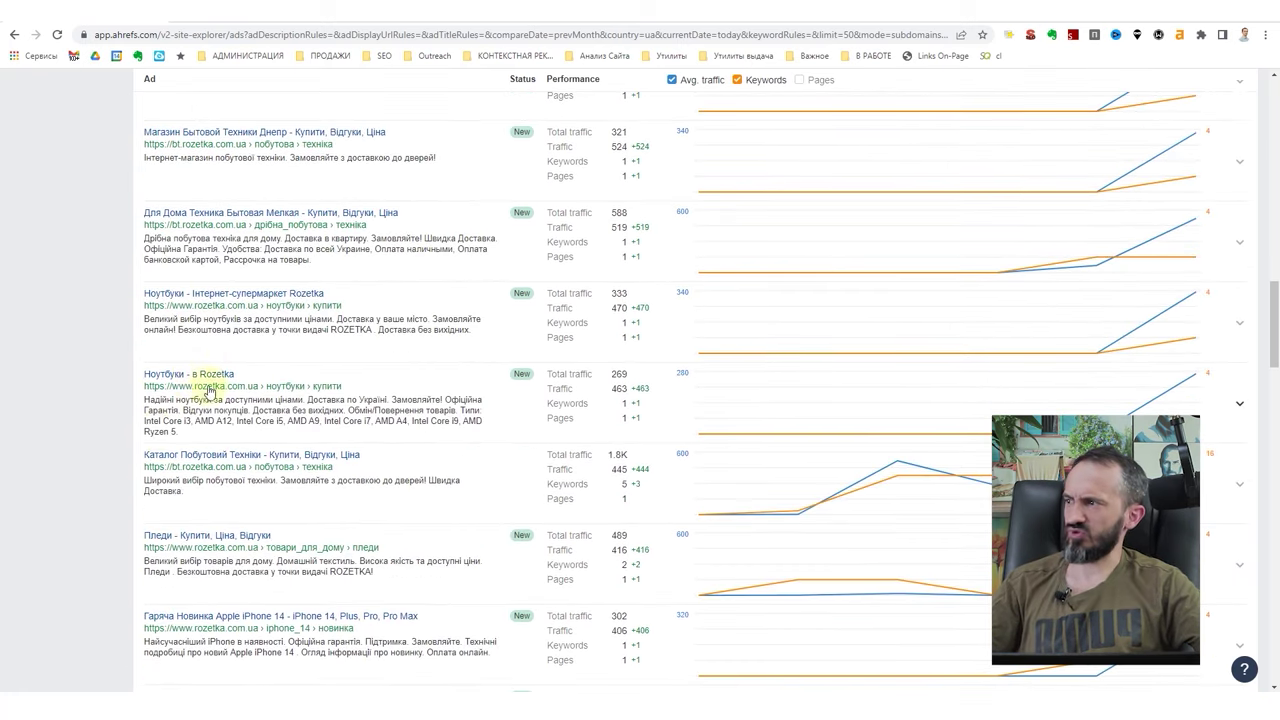
pyautogui.scroll(-1, 486, 471)
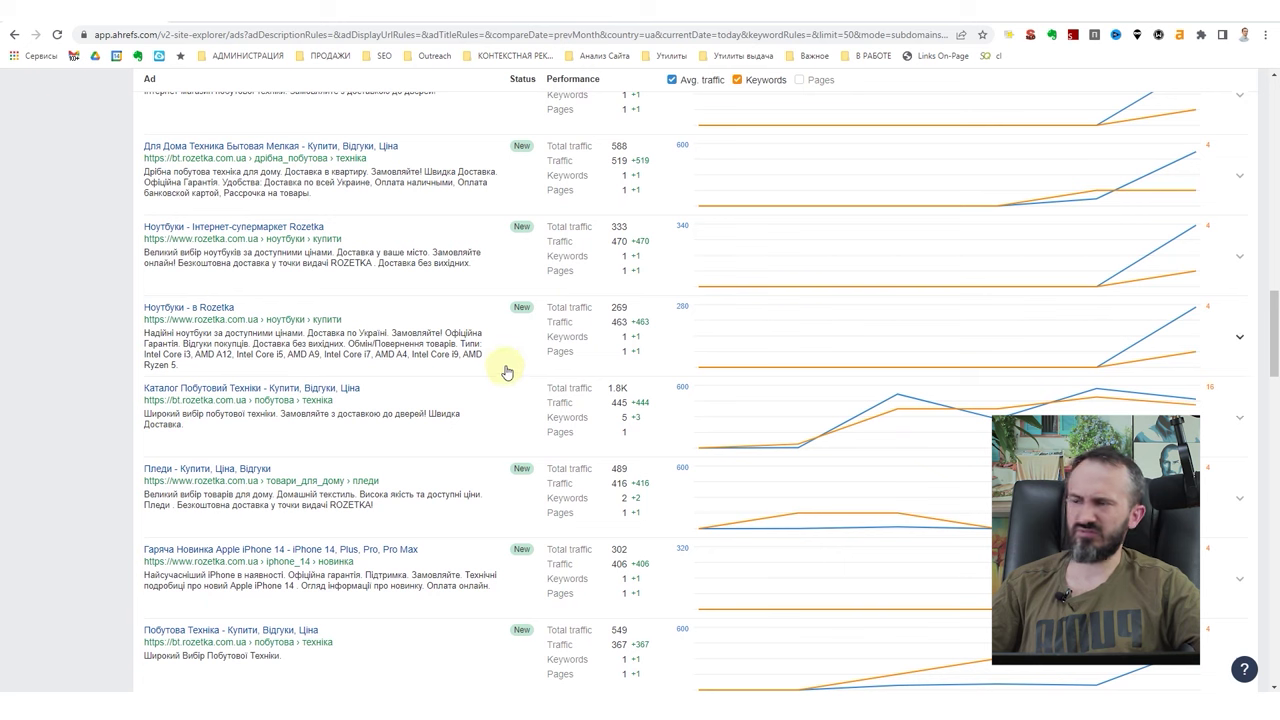
# - Look back over the higher-traffic rozetka.com.ua ads nearer the start of the Ads report
pyautogui.scroll(15, 383, 530)
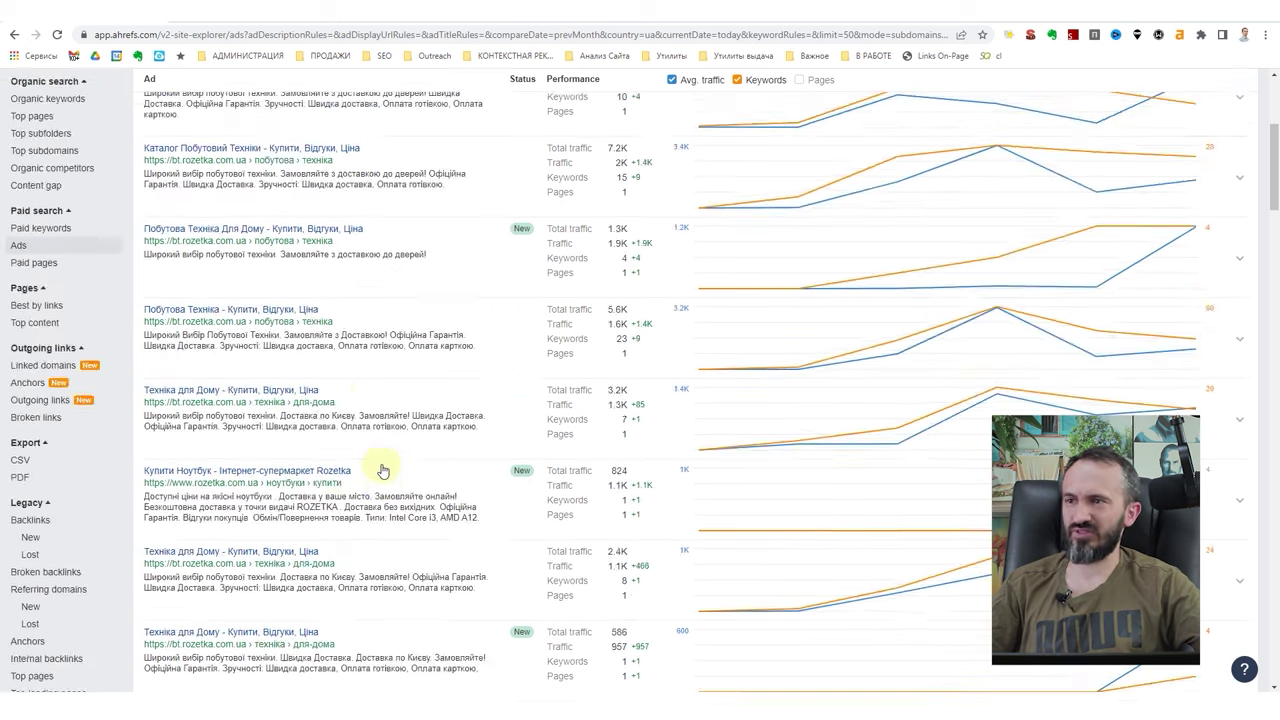
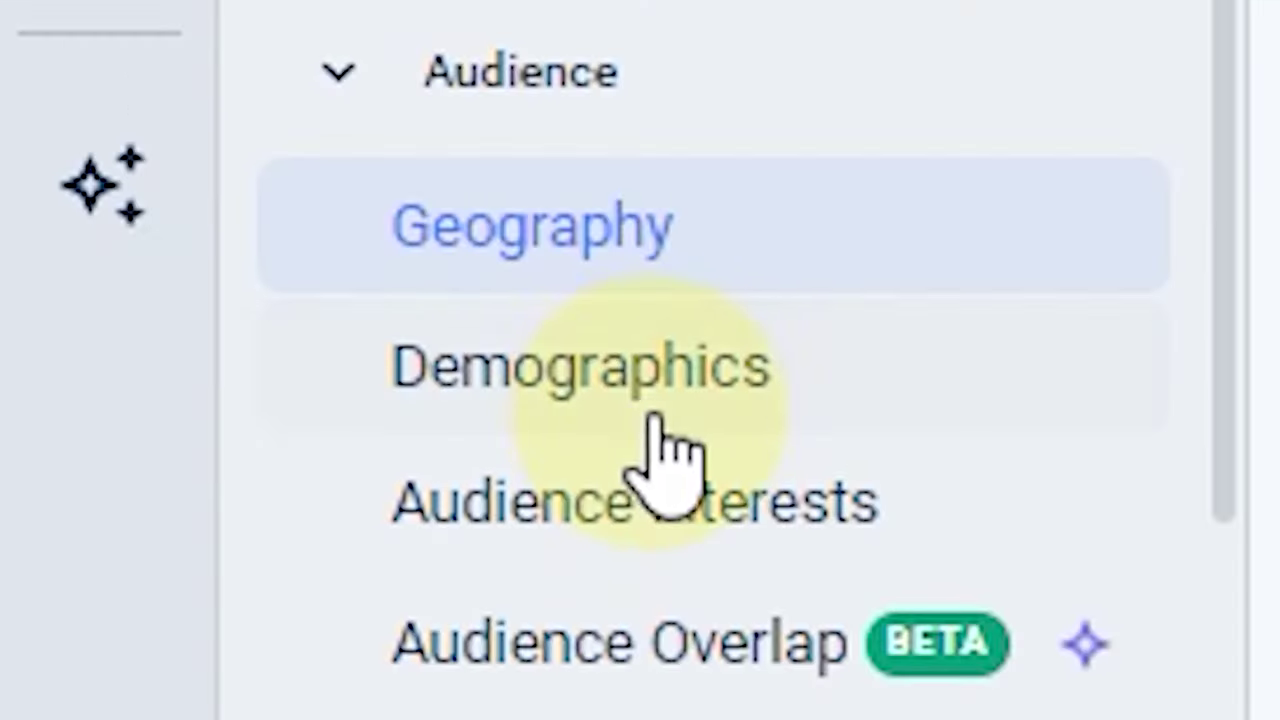
# - Open Similarweb's Demographics report for the five shops, review gender and age distribution, and look through the other available website reports
pyautogui.click(97, 352)
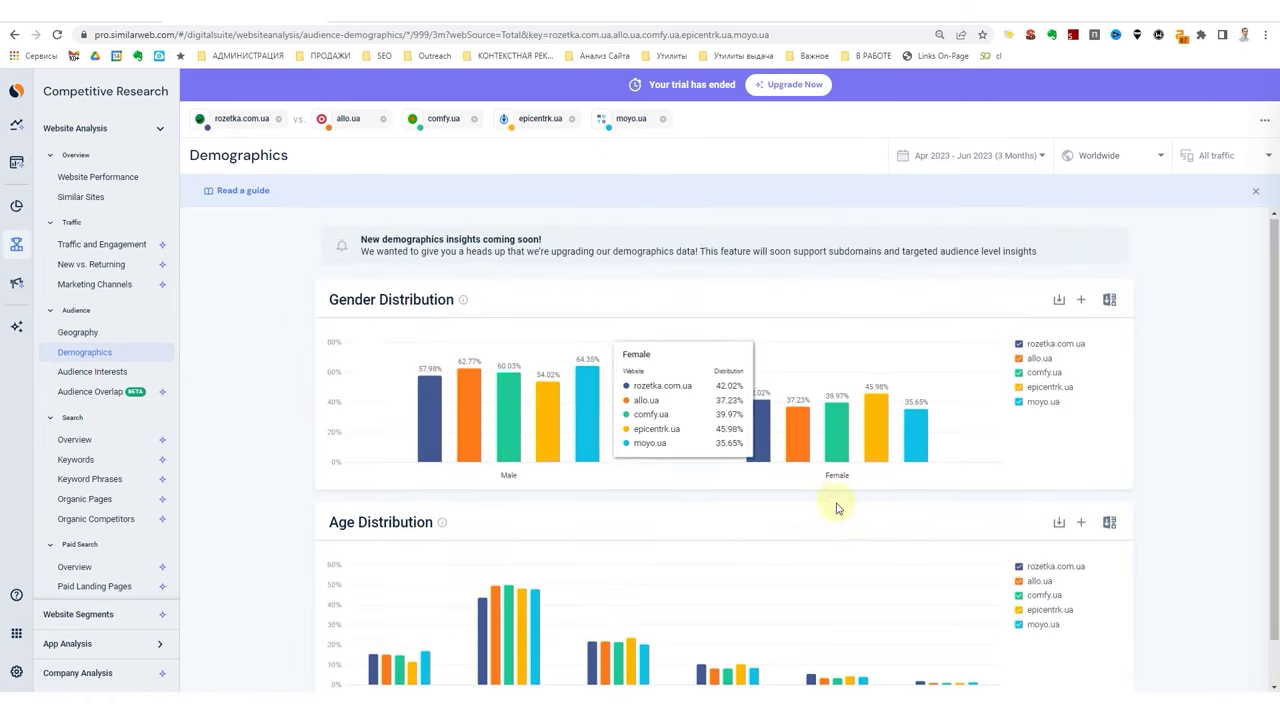
pyautogui.scroll(-1, 837, 506)
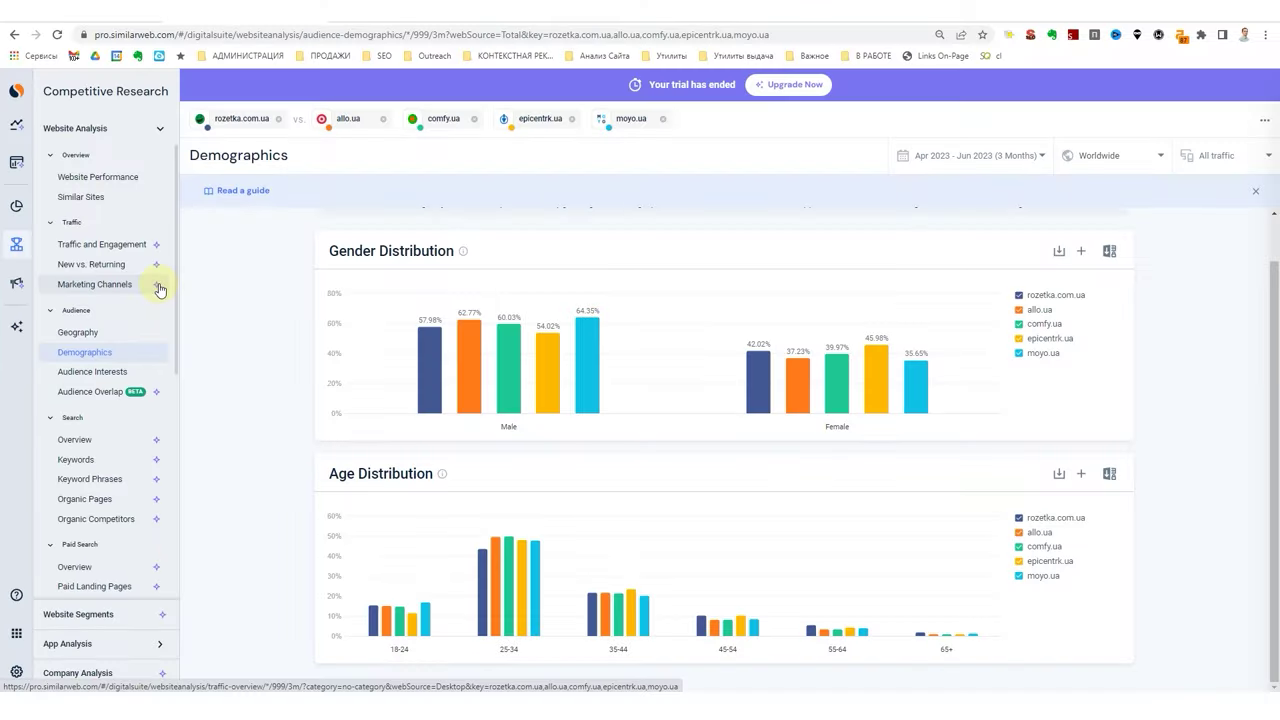
pyautogui.scroll(-2, 131, 531)
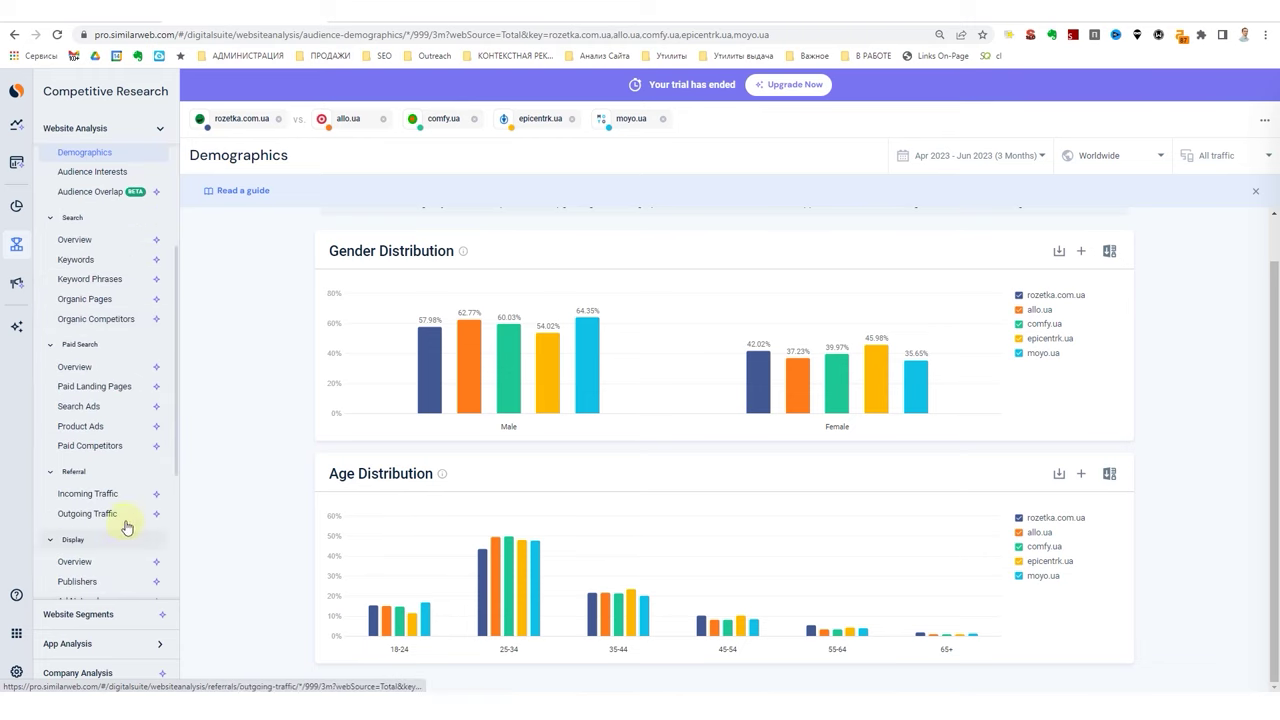
pyautogui.scroll(-2, 112, 553)
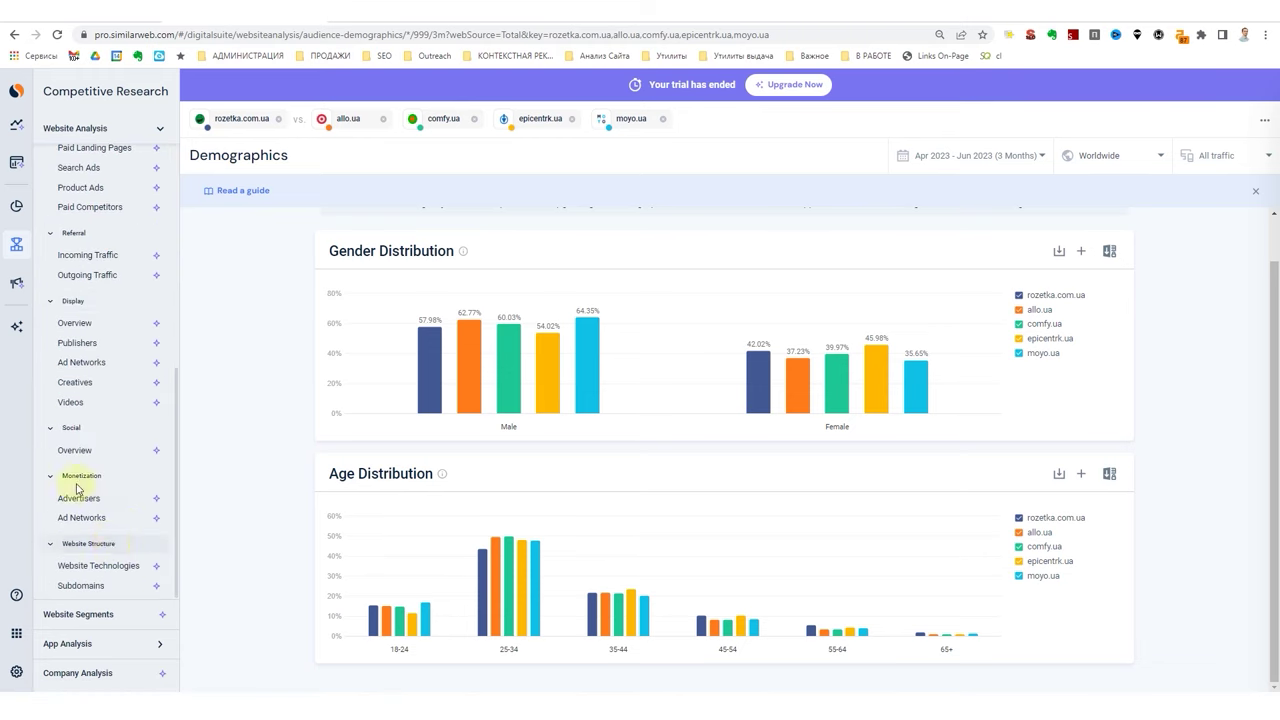
pyautogui.scroll(3, 89, 449)
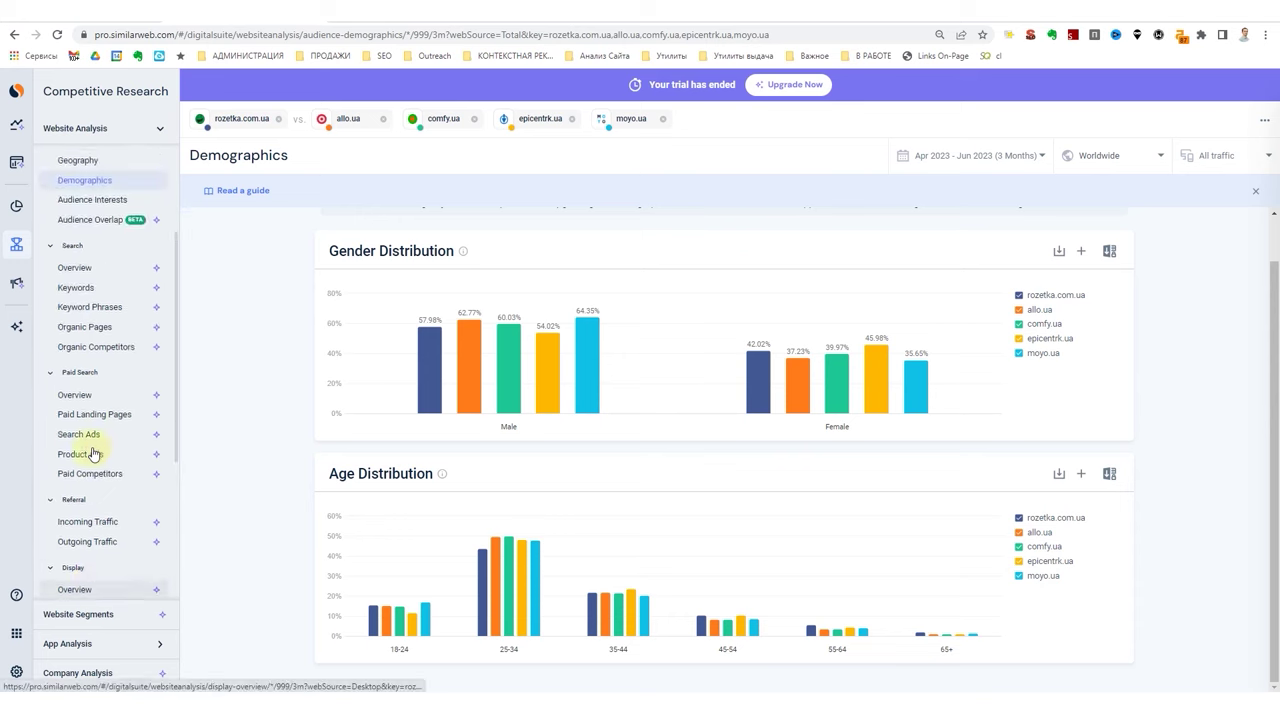
pyautogui.scroll(2, 93, 454)
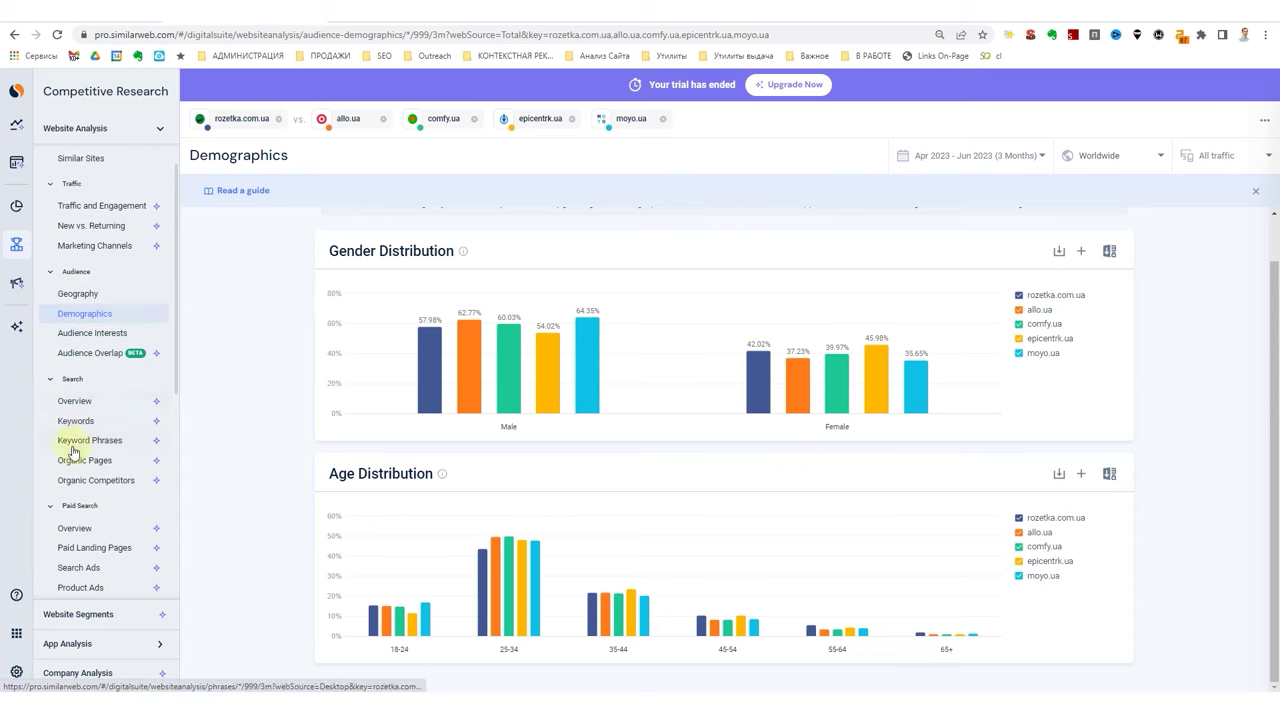
pyautogui.scroll(1, 118, 197)
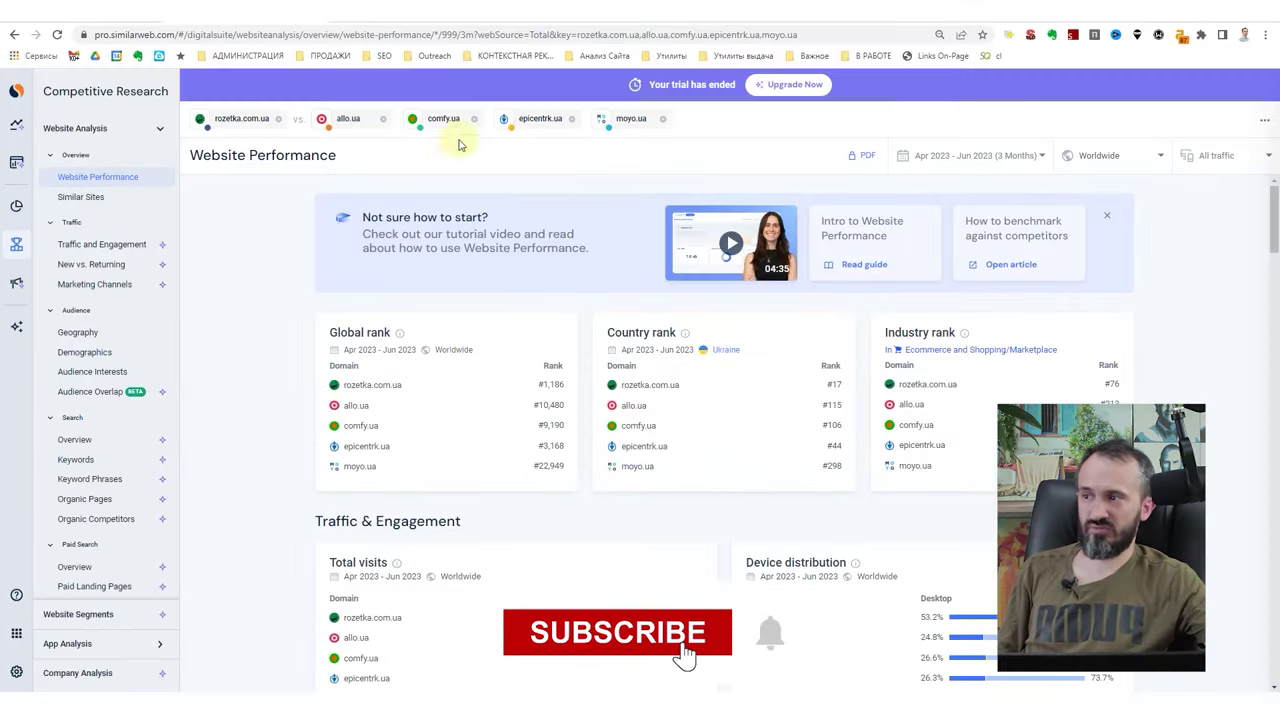
# - Open the Website Performance report and compare the five shops' ranks, total visits, device distribution, engagement and visits over time
pyautogui.scroll(-3, 786, 400)
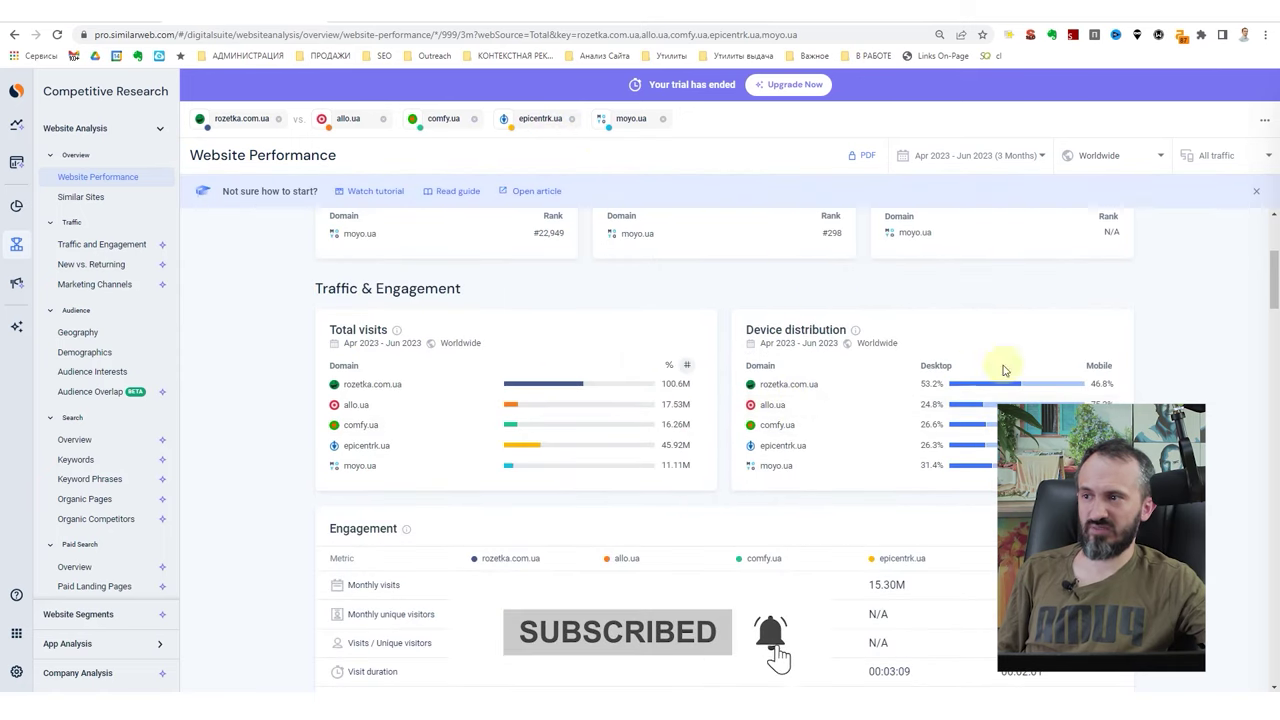
pyautogui.scroll(-3, 1008, 360)
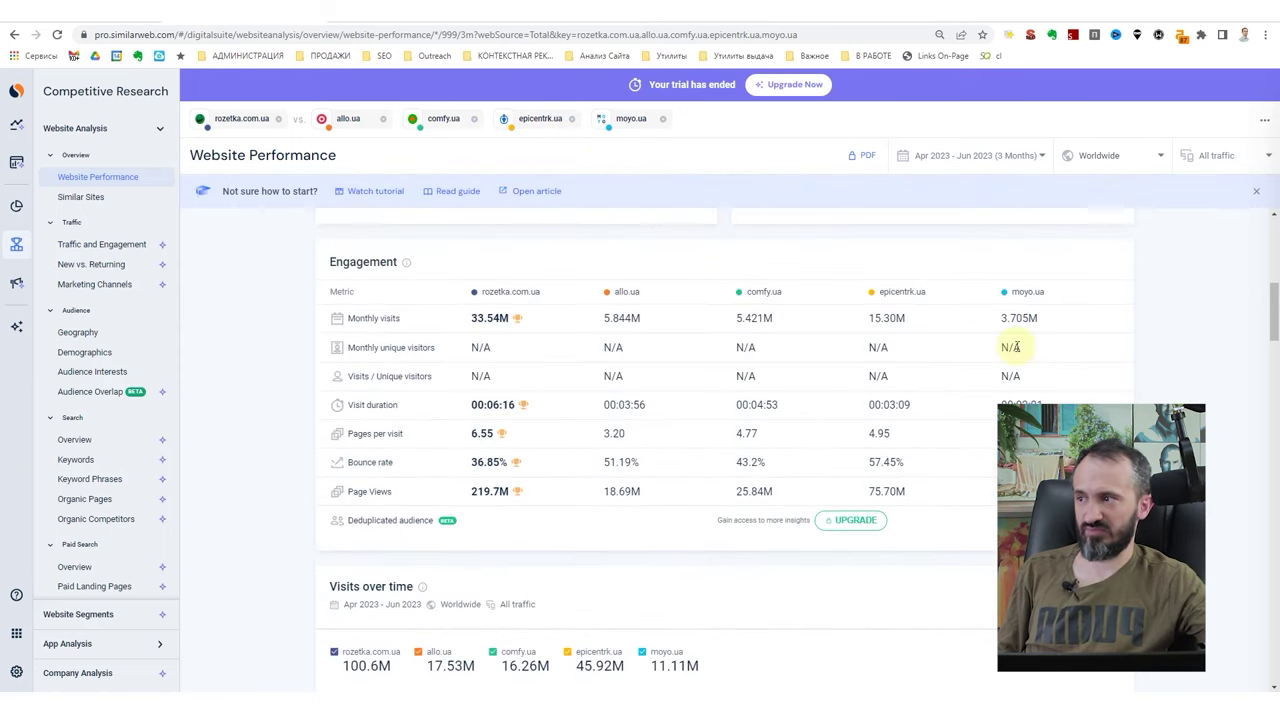
pyautogui.scroll(3, 1012, 347)
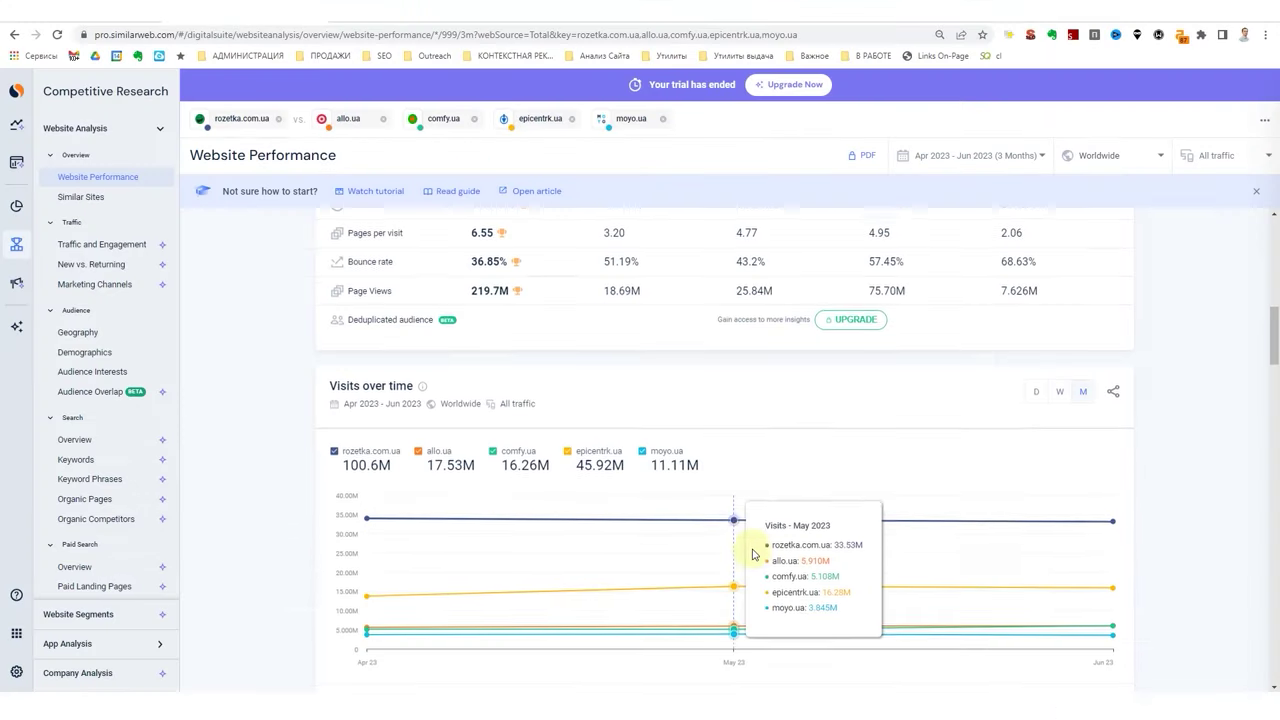
pyautogui.scroll(-3, 446, 420)
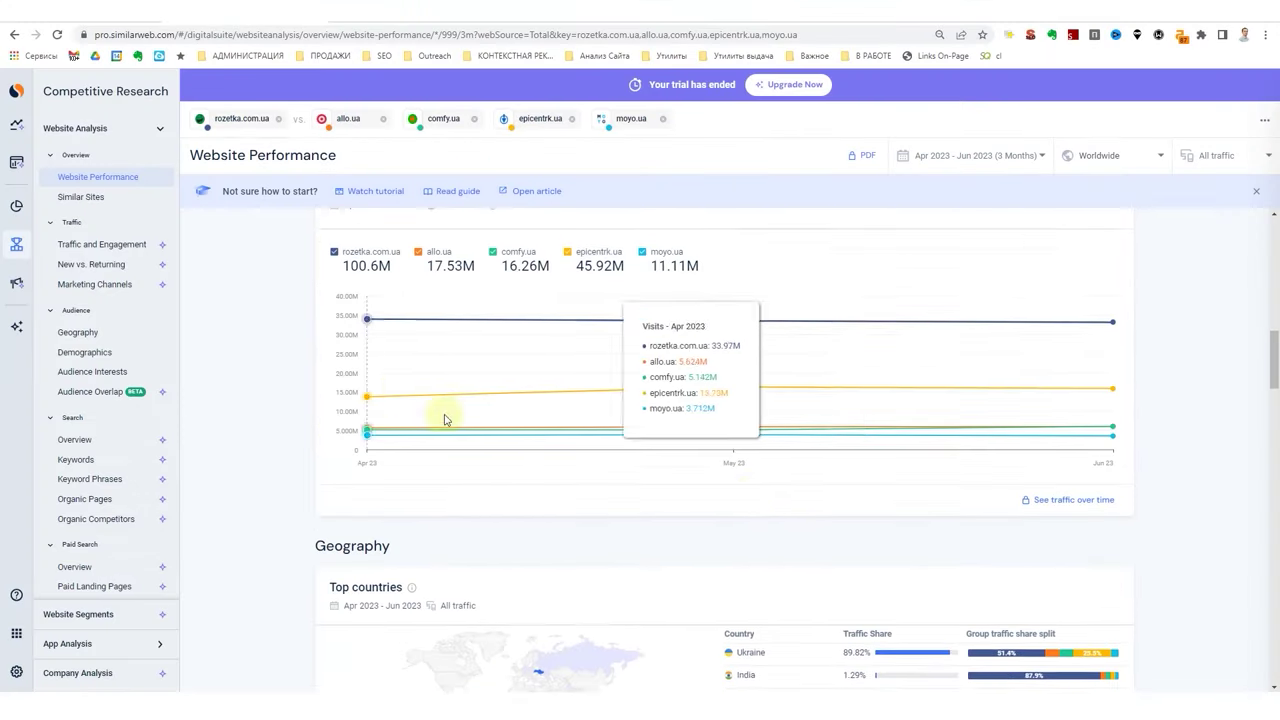
pyautogui.scroll(-2, 886, 557)
# - Compare the shops' marketing channels, including paid search and display ads, plus their top organic and paid search terms and referring websites
pyautogui.scroll(-4, 810, 538)
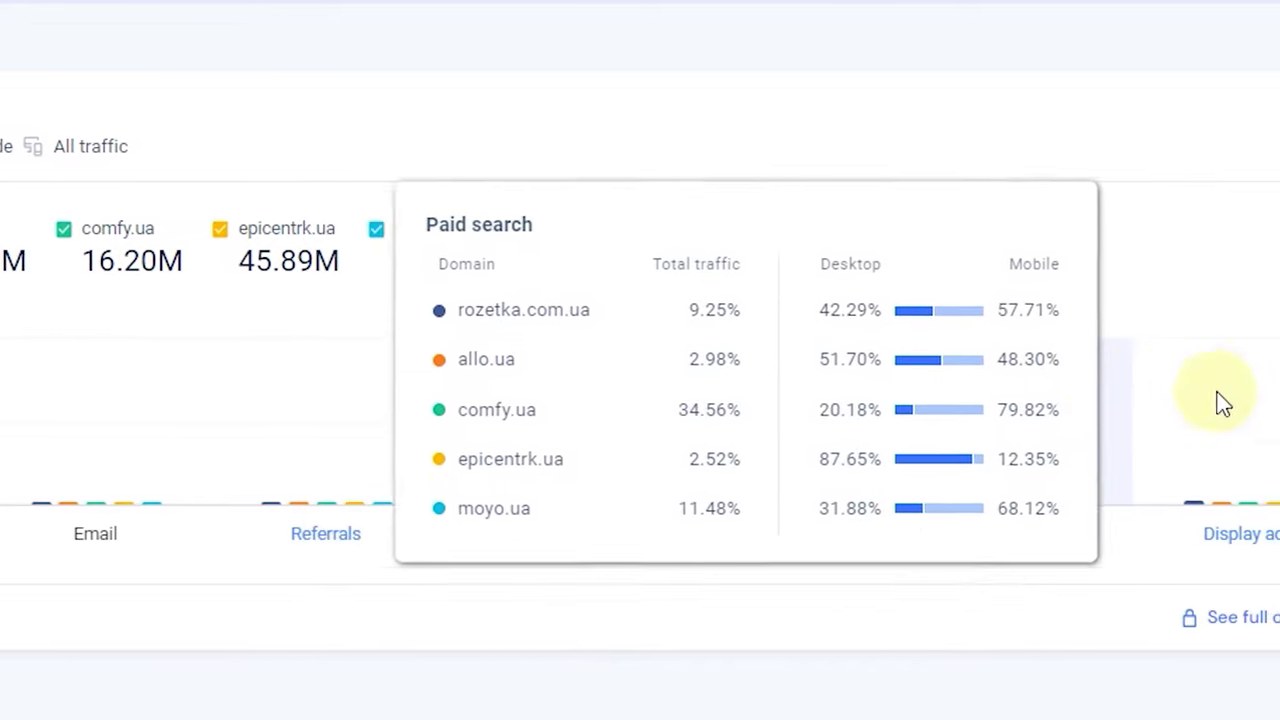
pyautogui.moveTo(1225, 400)
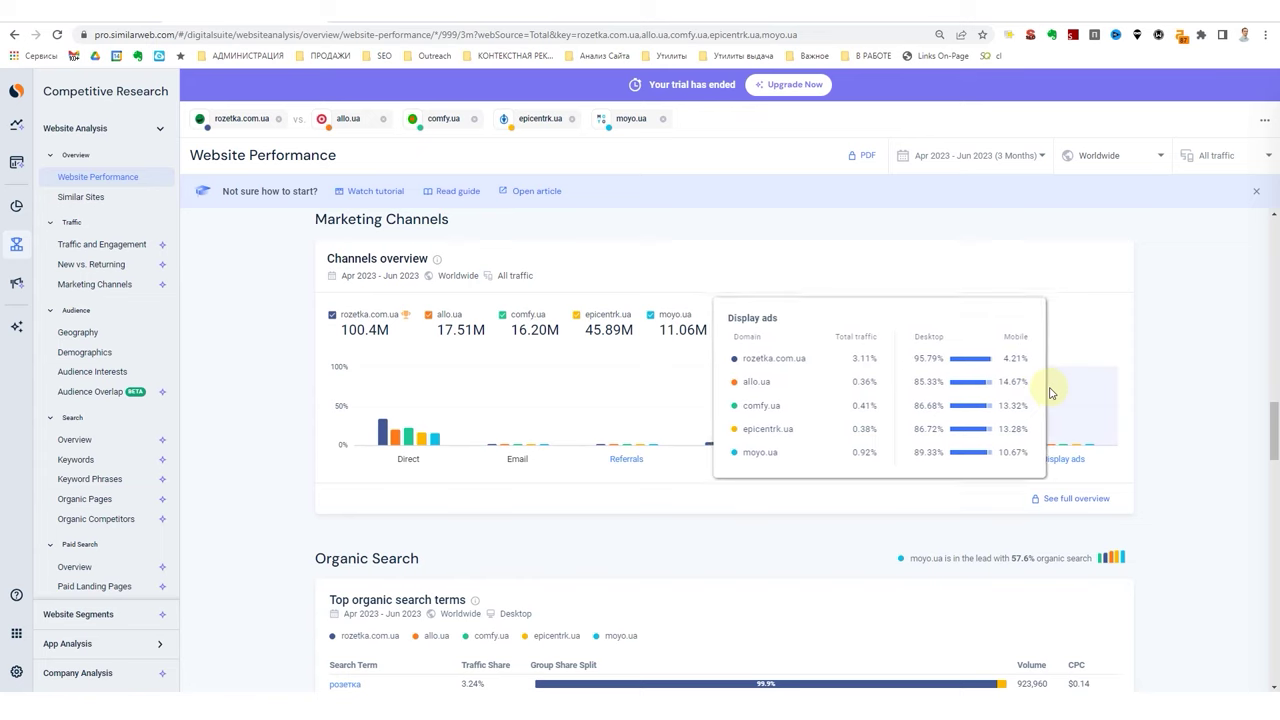
pyautogui.scroll(-3, 1050, 393)
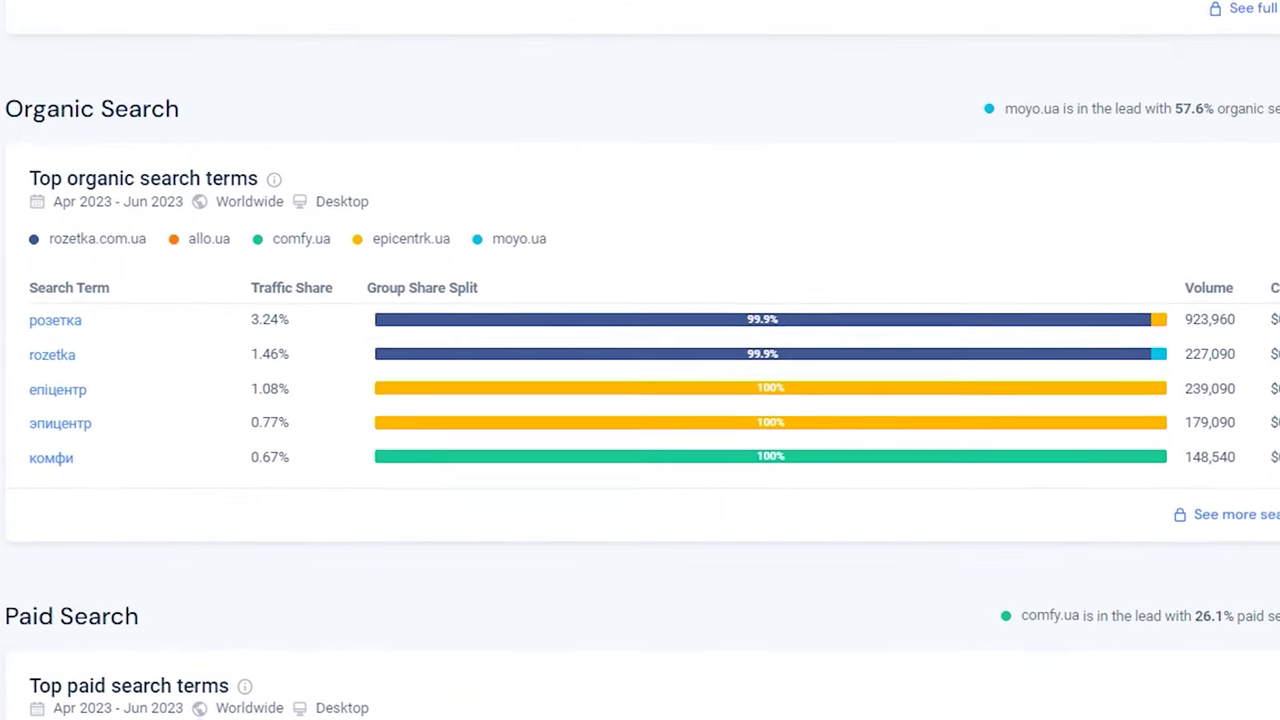
pyautogui.scroll(-1, 336, 384)
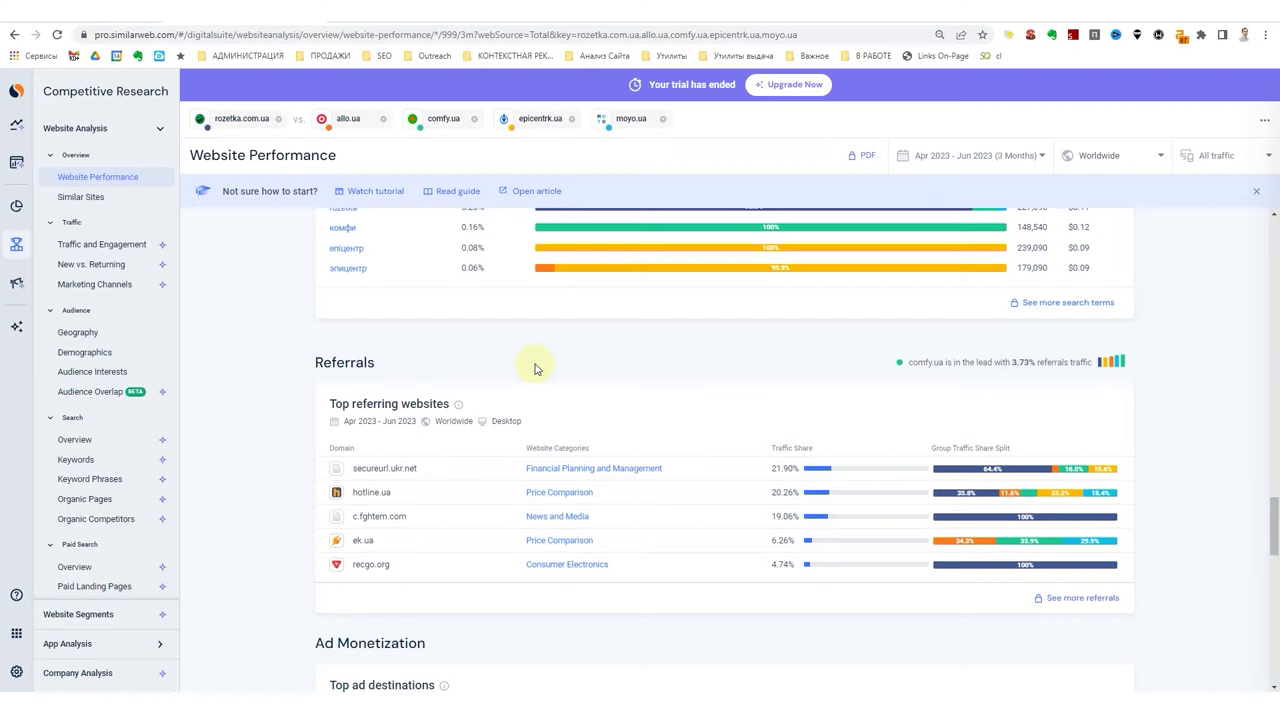
pyautogui.scroll(2, 980, 505)
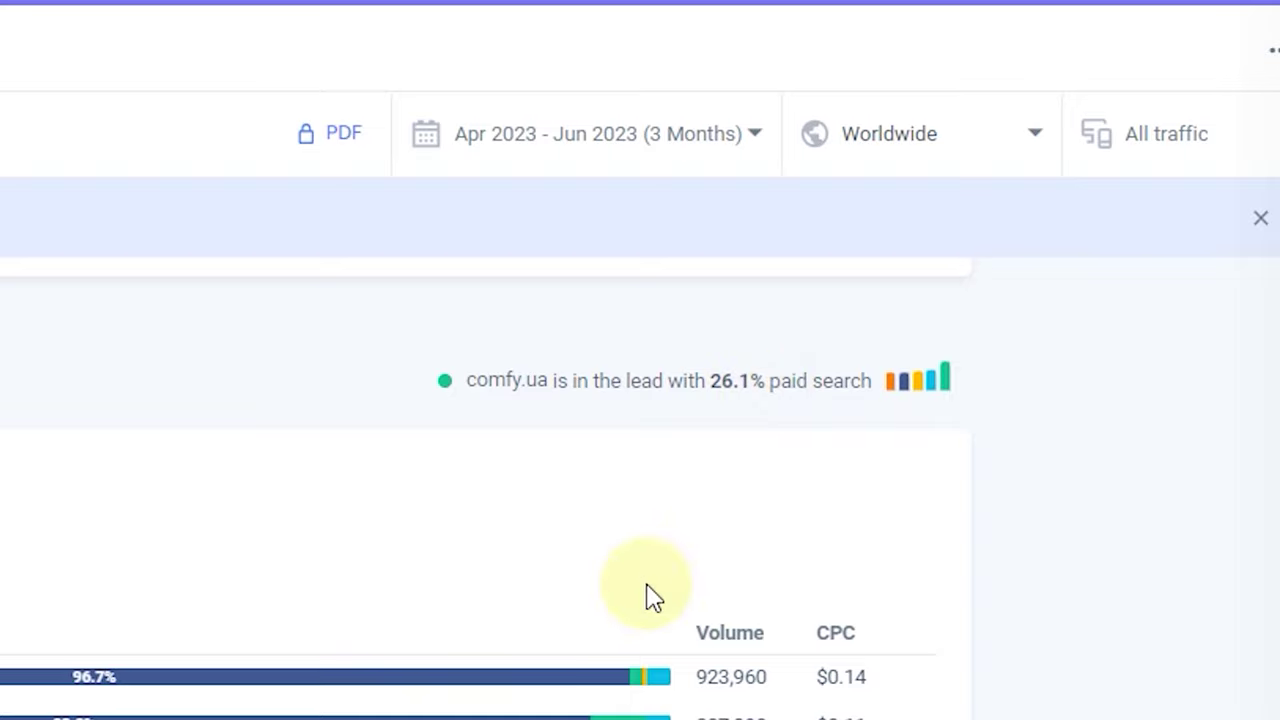
pyautogui.scroll(-5, 648, 597)
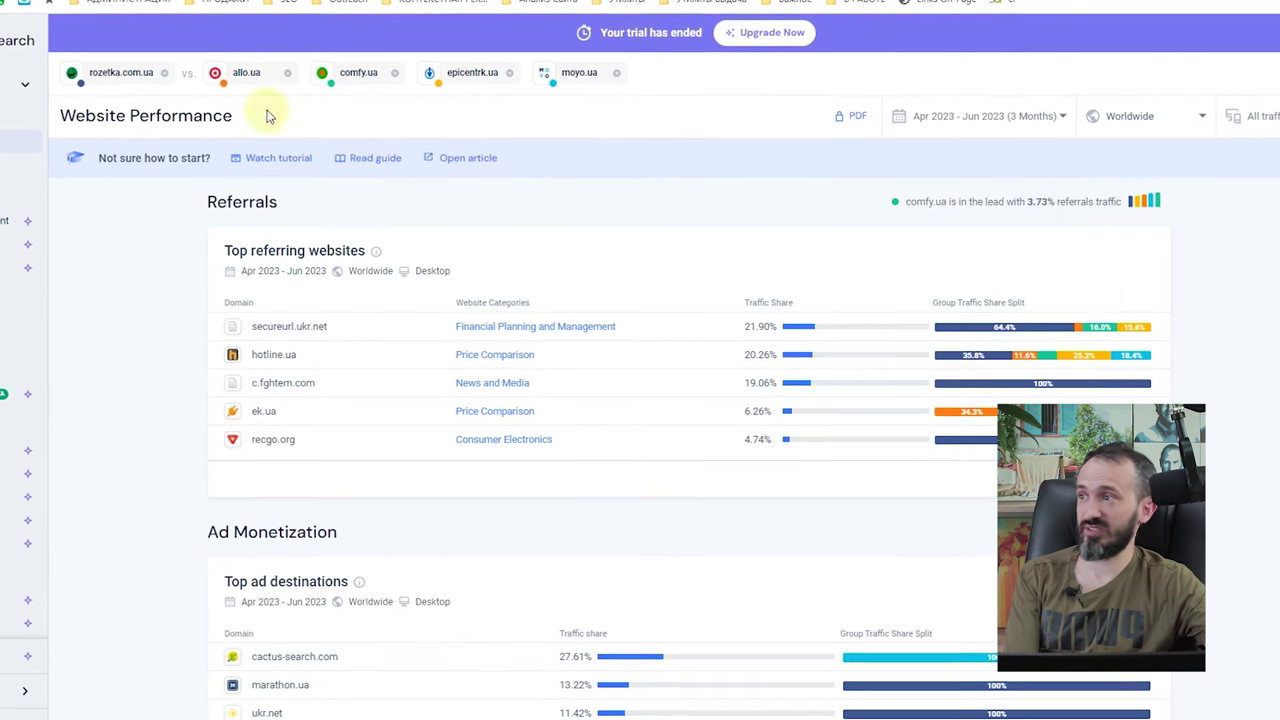
# - Replace epicentrk.ua with stylus.ua from the similar sites in the website comparison
pyautogui.click(508, 72)
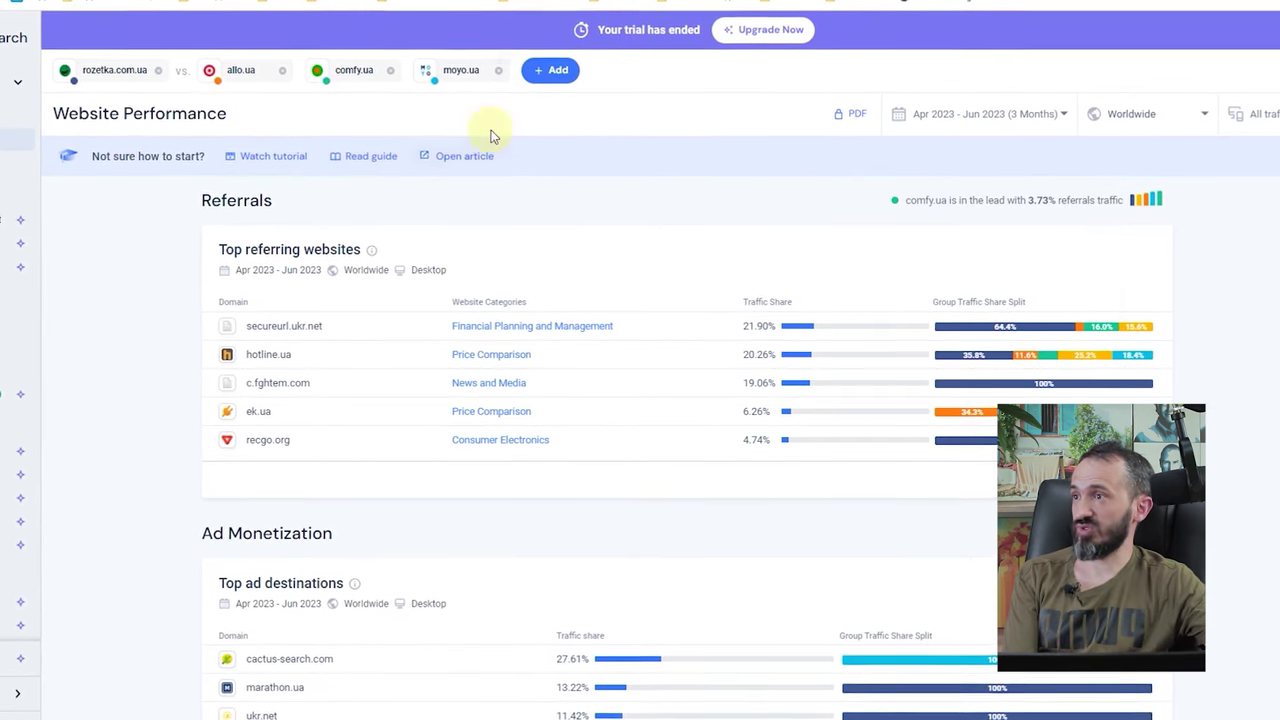
pyautogui.click(552, 71)
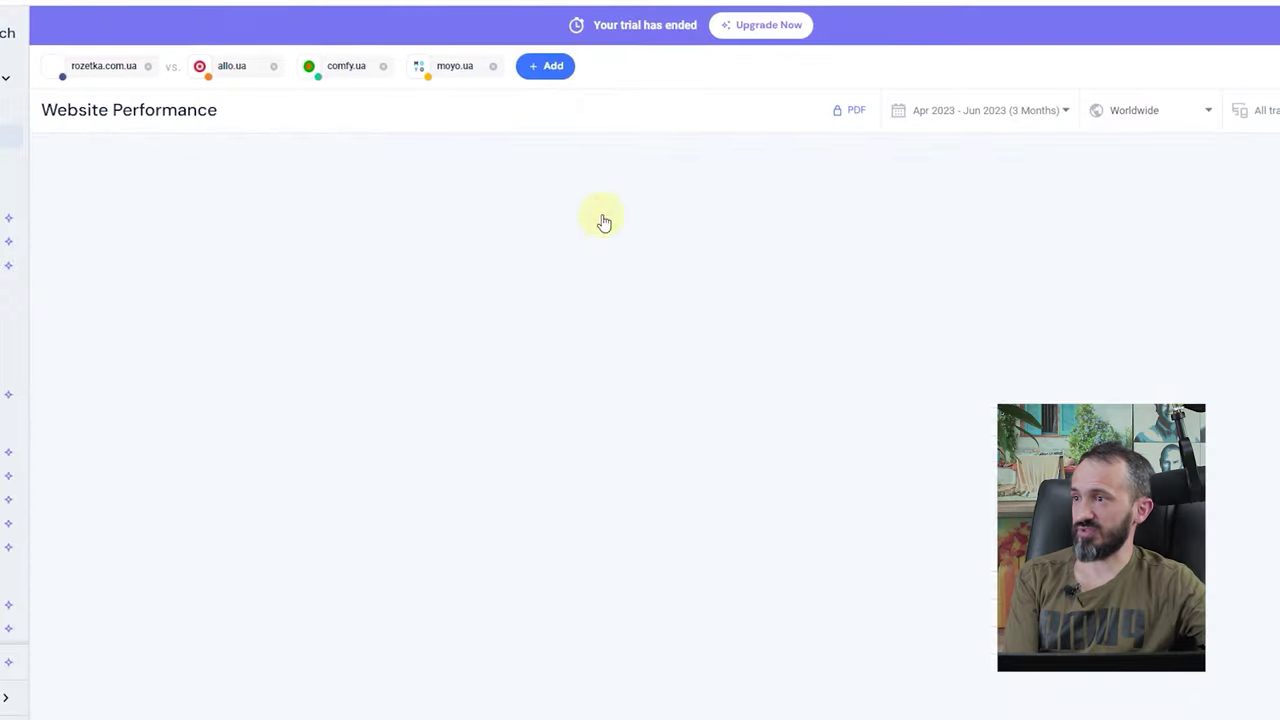
pyautogui.click(545, 68)
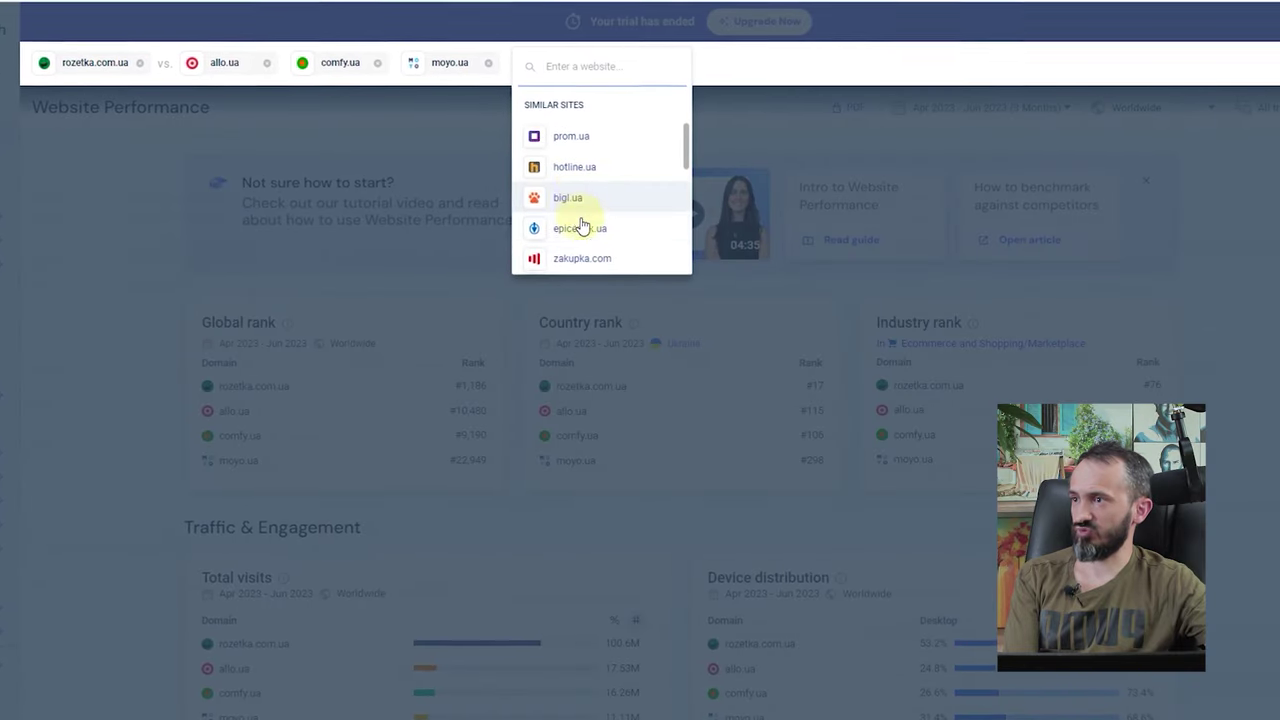
pyautogui.scroll(-3, 590, 215)
pyautogui.scroll(-2, 620, 220)
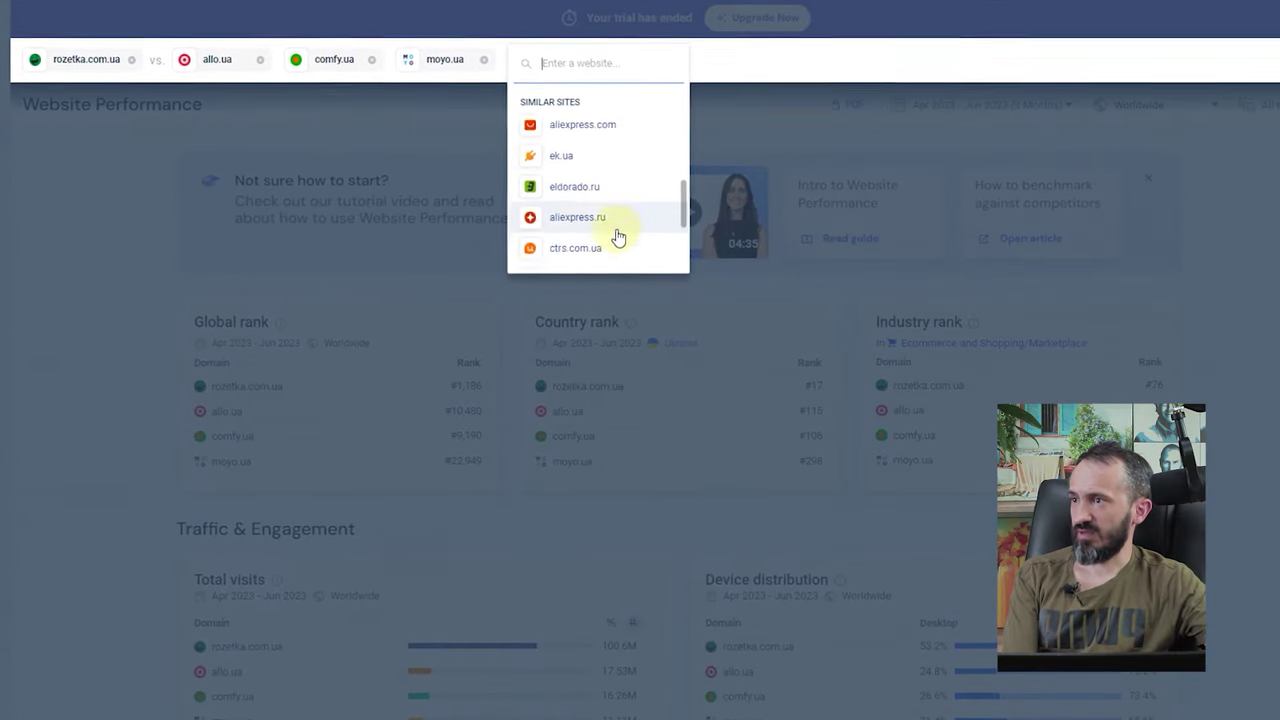
pyautogui.scroll(-3, 612, 238)
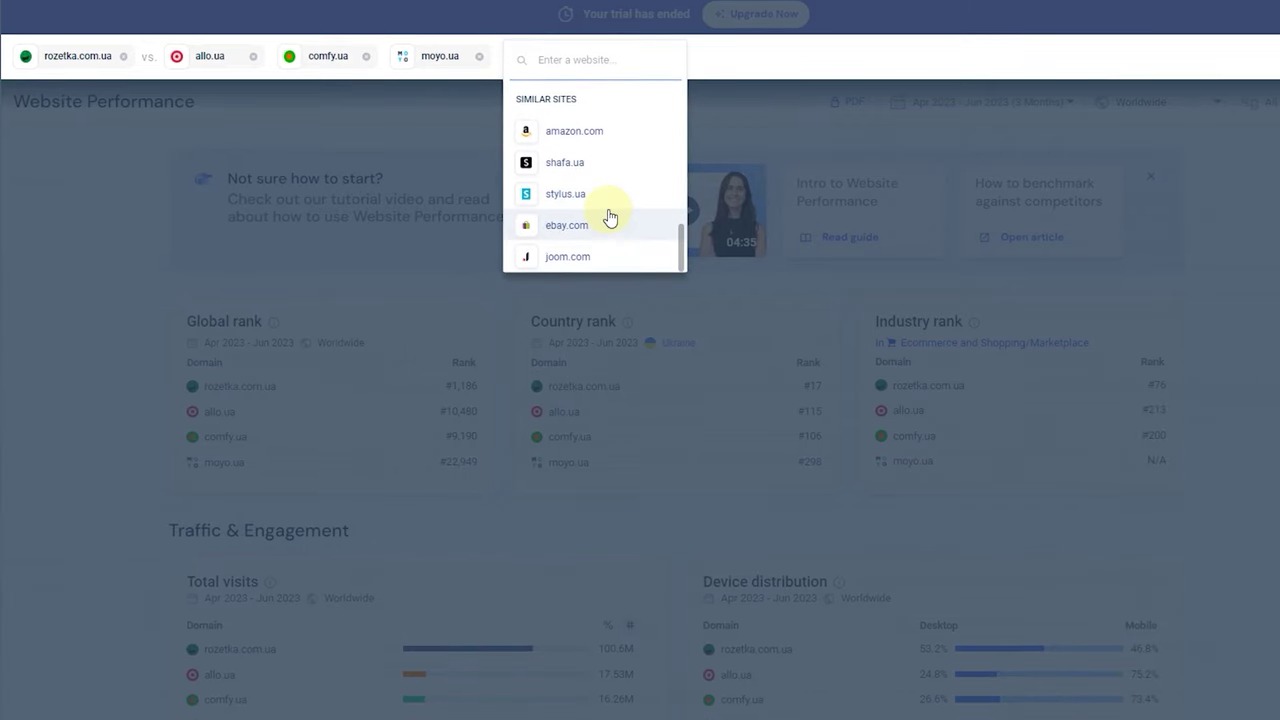
pyautogui.click(600, 203)
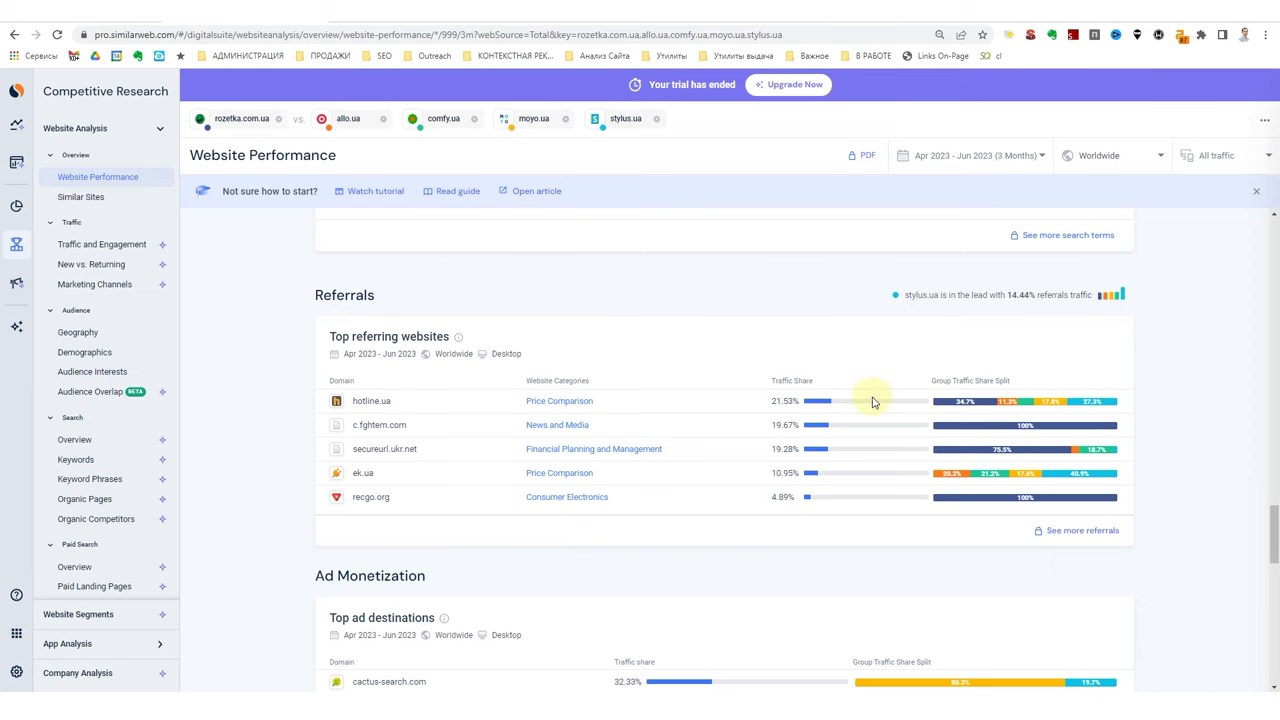
# - Examine the new comparison's top referring websites, hotline.ua's traffic share split, the marketing channels overview and the recgo.org site preview
pyautogui.moveTo(967, 402)
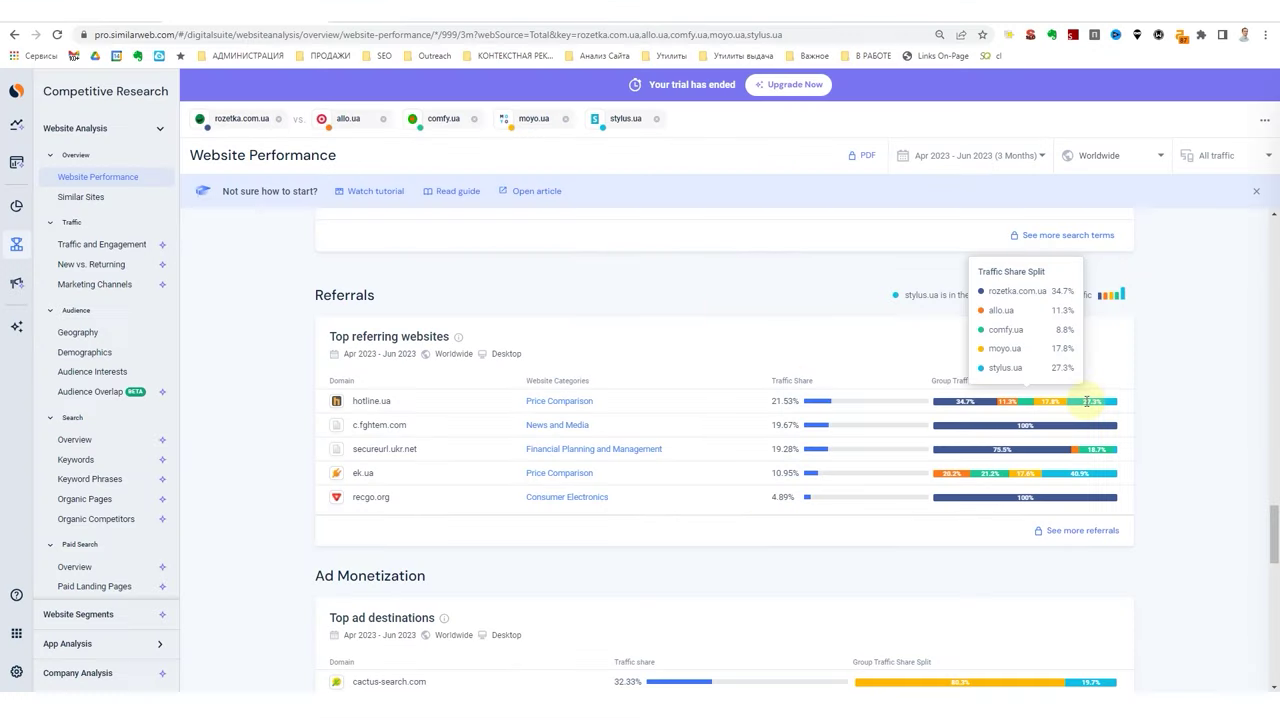
pyautogui.scroll(15, 709, 371)
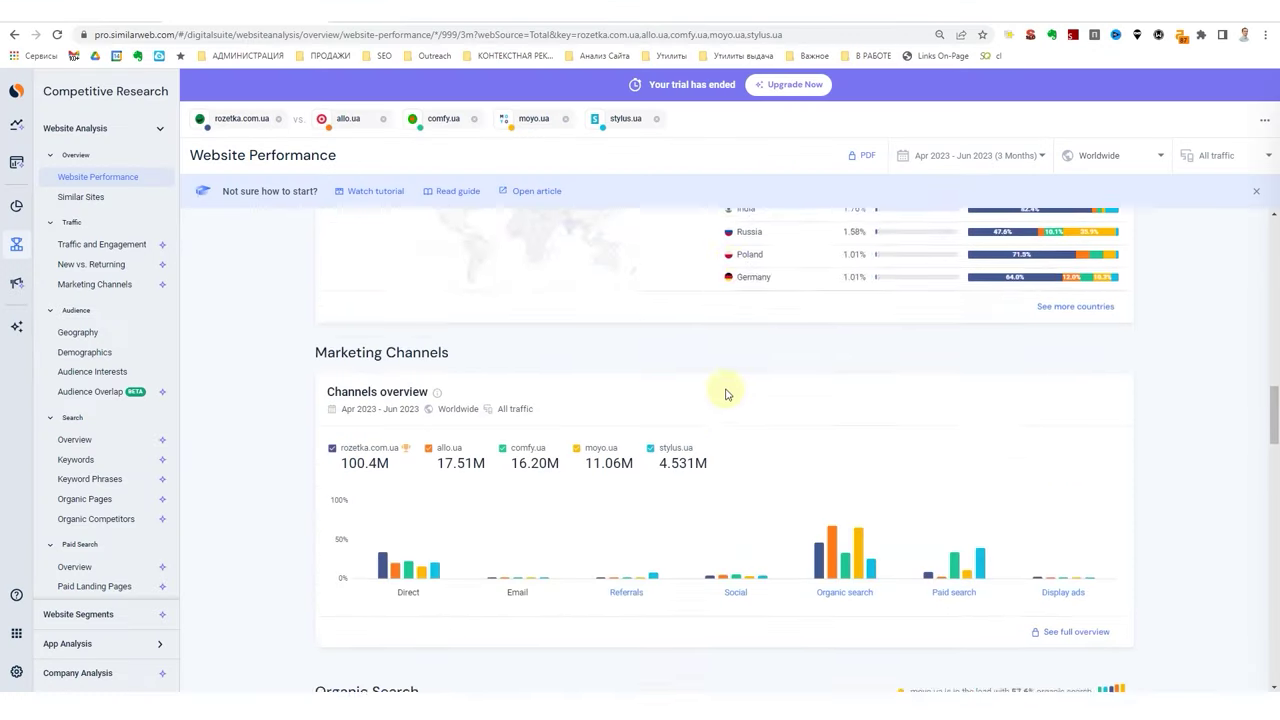
pyautogui.scroll(-2, 729, 411)
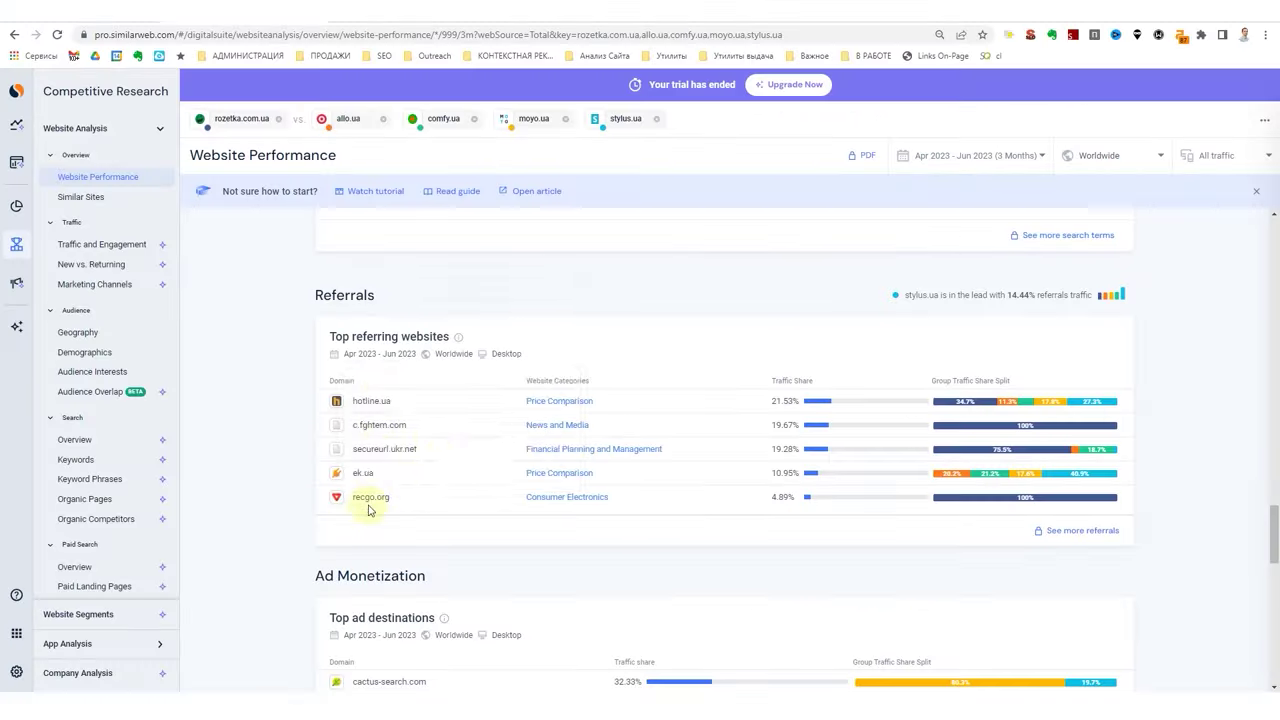
pyautogui.moveTo(367, 503)
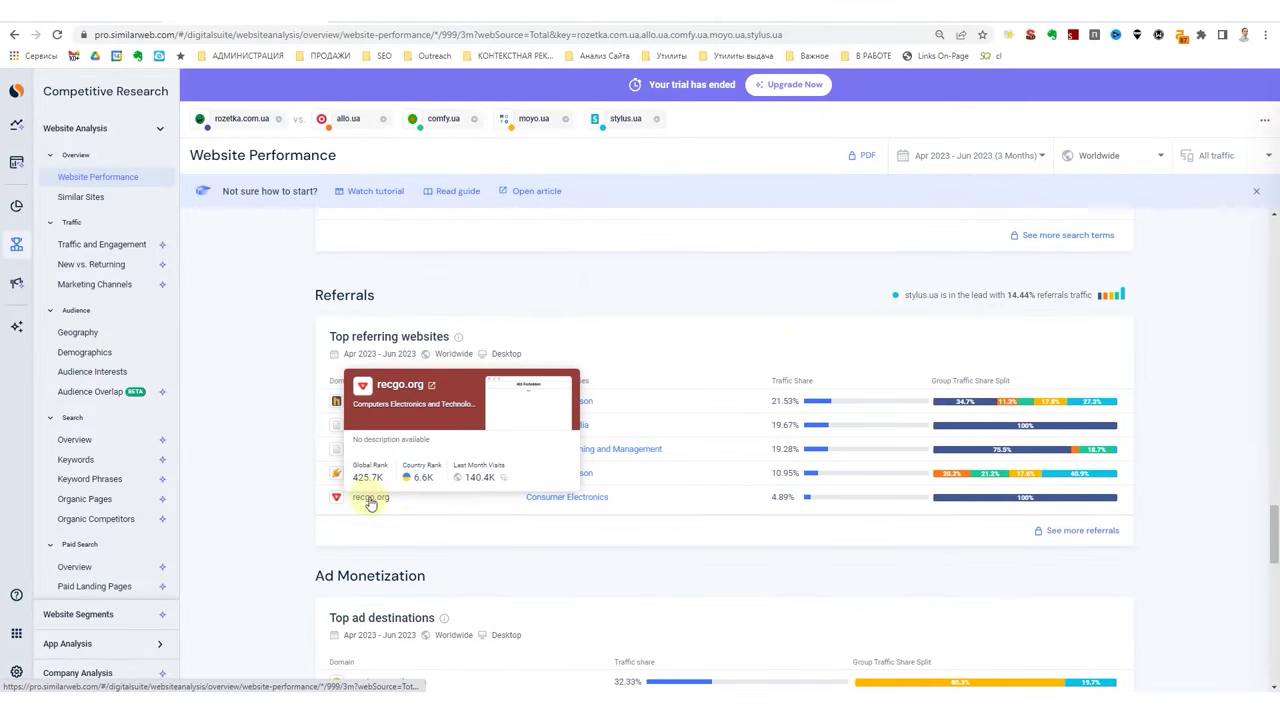